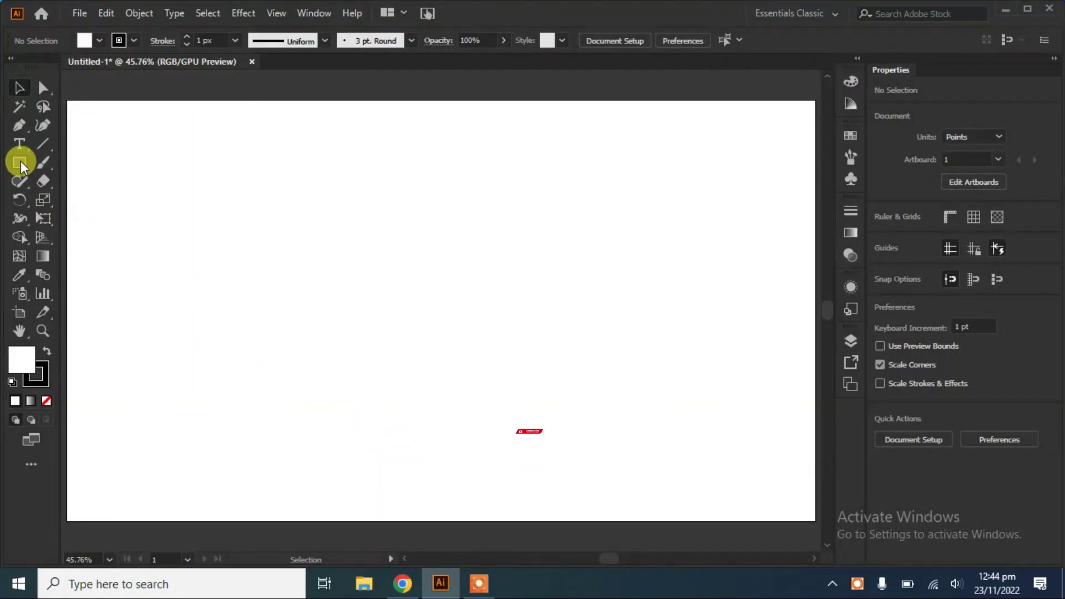
# Draw a wide rectangle across the artboard and fill it green.
pyautogui.click(20, 162)
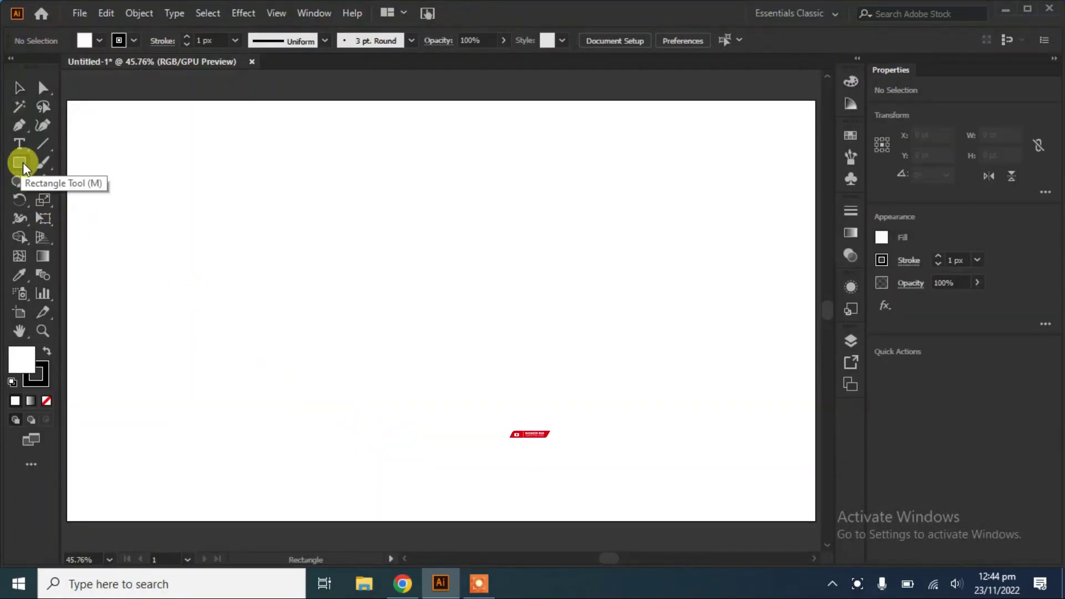
pyautogui.moveTo(144, 193)
pyautogui.mouseDown()
pyautogui.moveTo(677, 391)
pyautogui.moveTo(743, 404)
pyautogui.mouseUp()
pyautogui.click(95, 41)
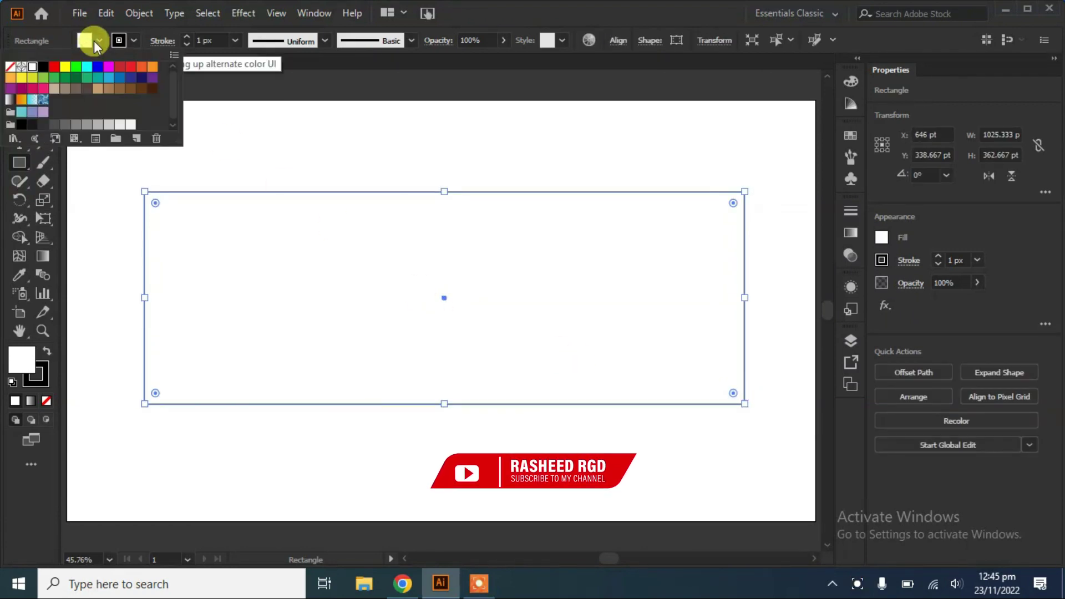
pyautogui.click(54, 79)
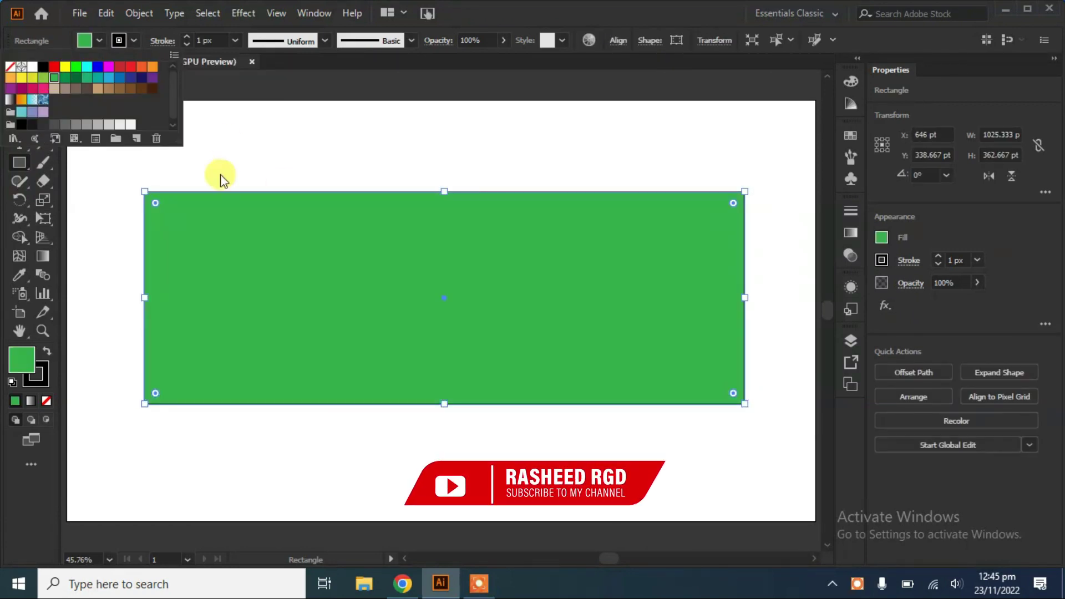
pyautogui.click(228, 138)
# Give the rectangle a radial gradient with a lime green centre and dark olive edges.
pyautogui.click(41, 256)
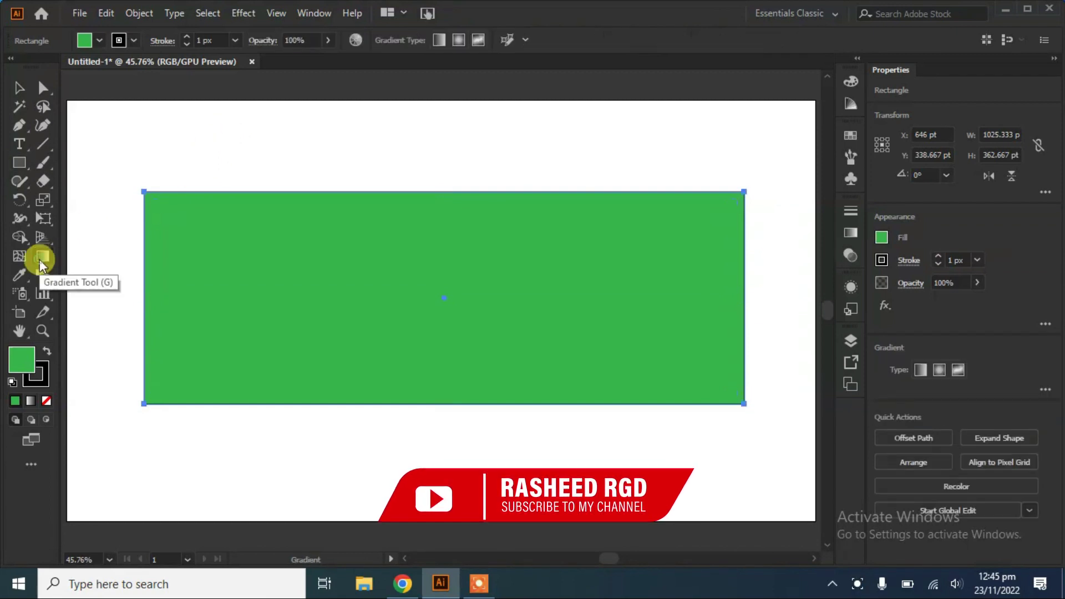
pyautogui.click(850, 233)
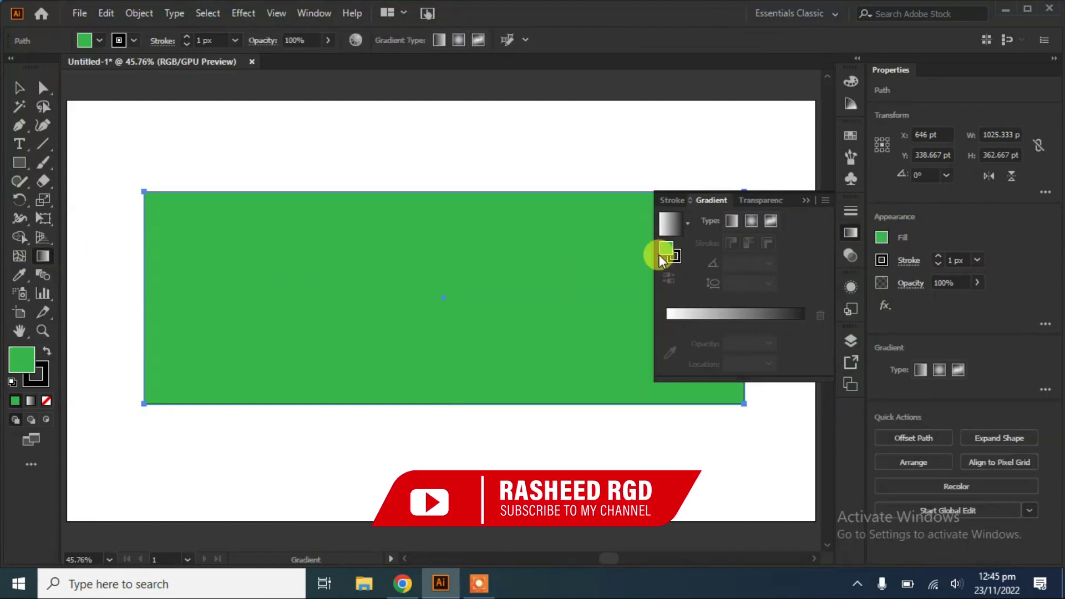
pyautogui.click(672, 229)
pyautogui.click(752, 222)
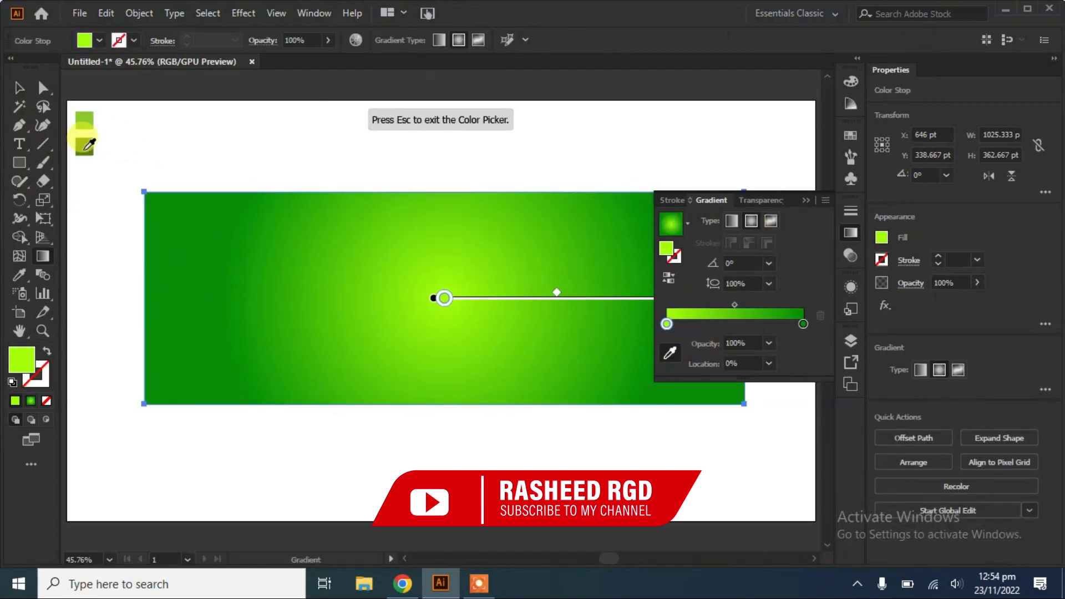
pyautogui.click(84, 147)
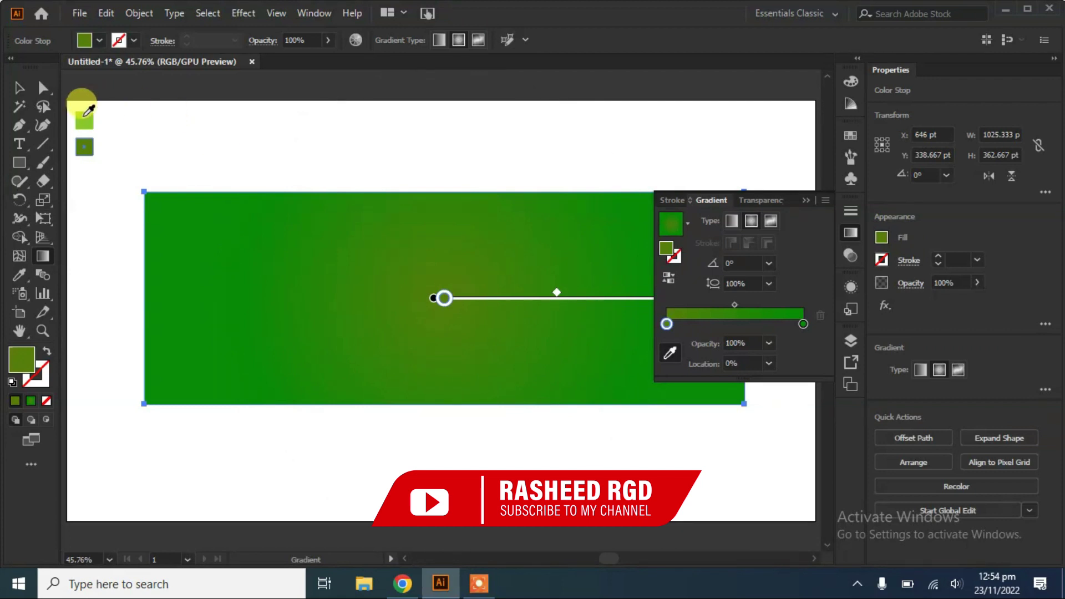
pyautogui.click(84, 120)
pyautogui.click(803, 325)
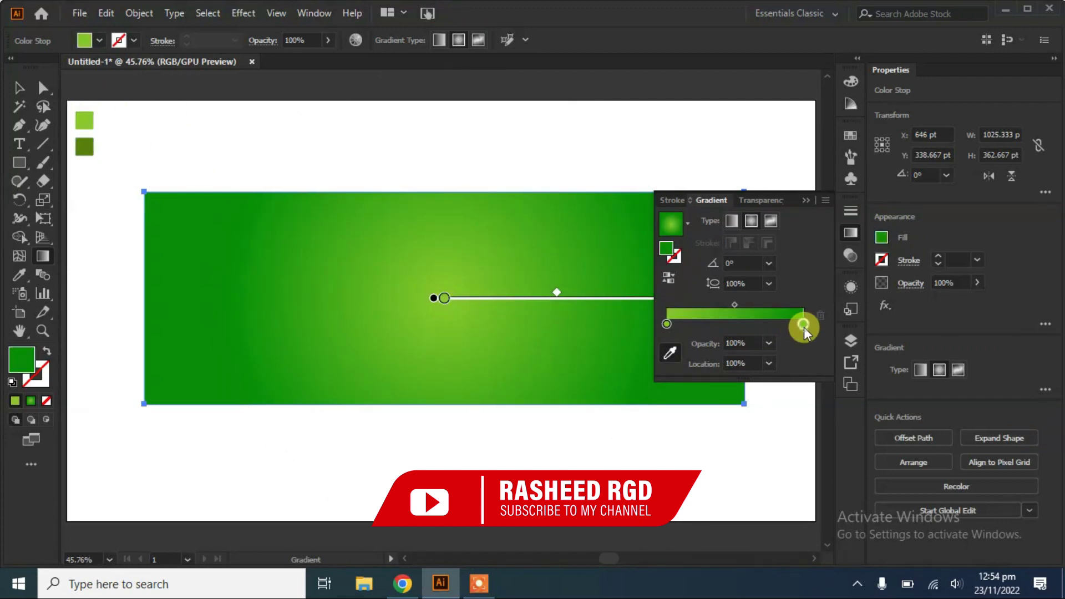
pyautogui.click(84, 146)
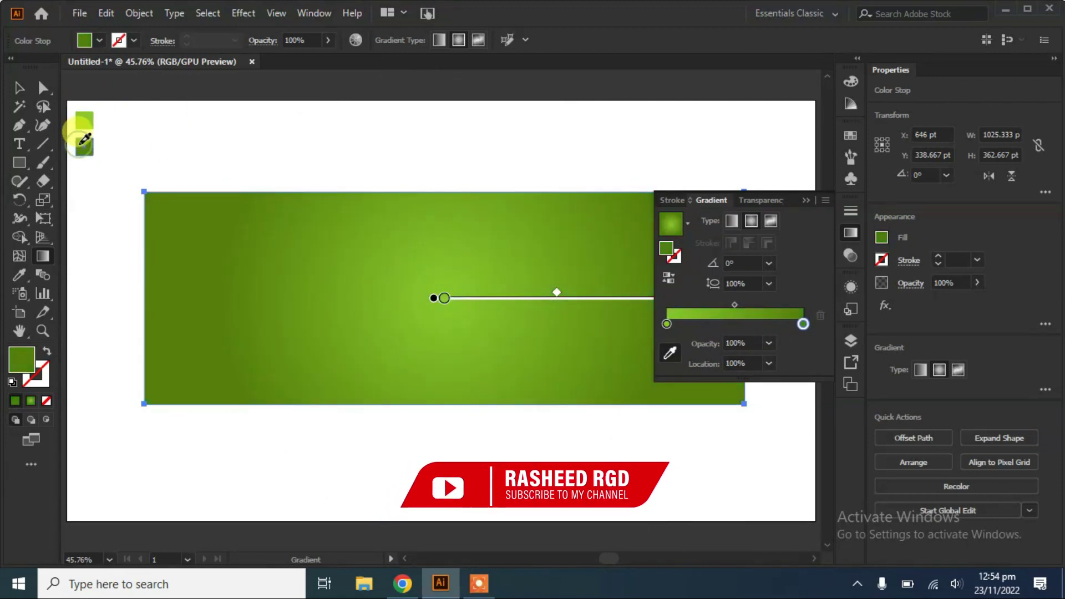
pyautogui.click(806, 200)
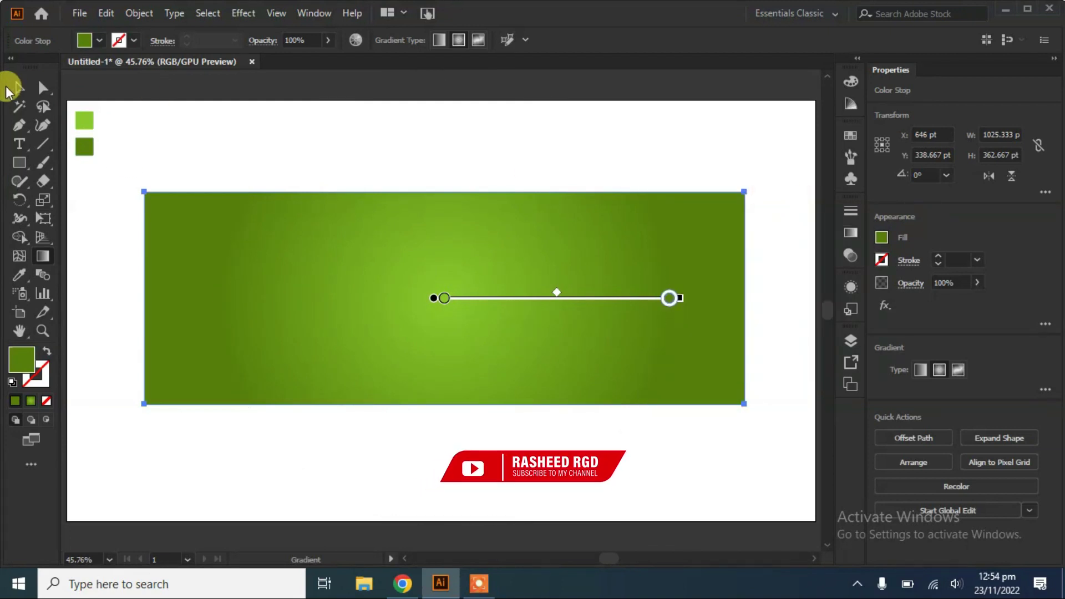
pyautogui.click(18, 90)
pyautogui.click(400, 164)
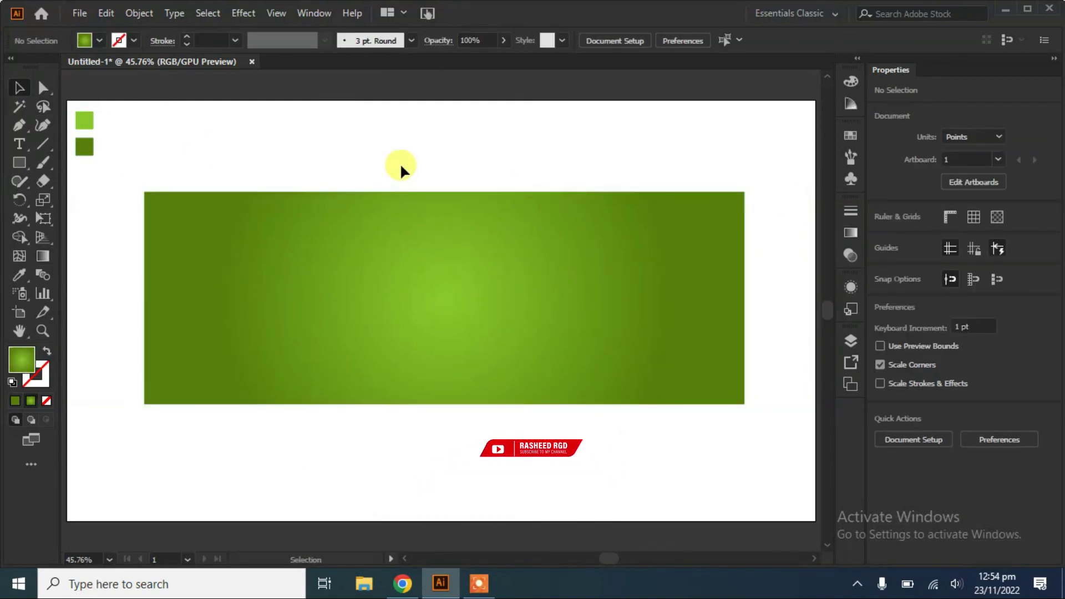
# Preview the Reticulation, Halftone Pattern and Chrome filters in the Effect Gallery, then cancel.
pyautogui.click(240, 13)
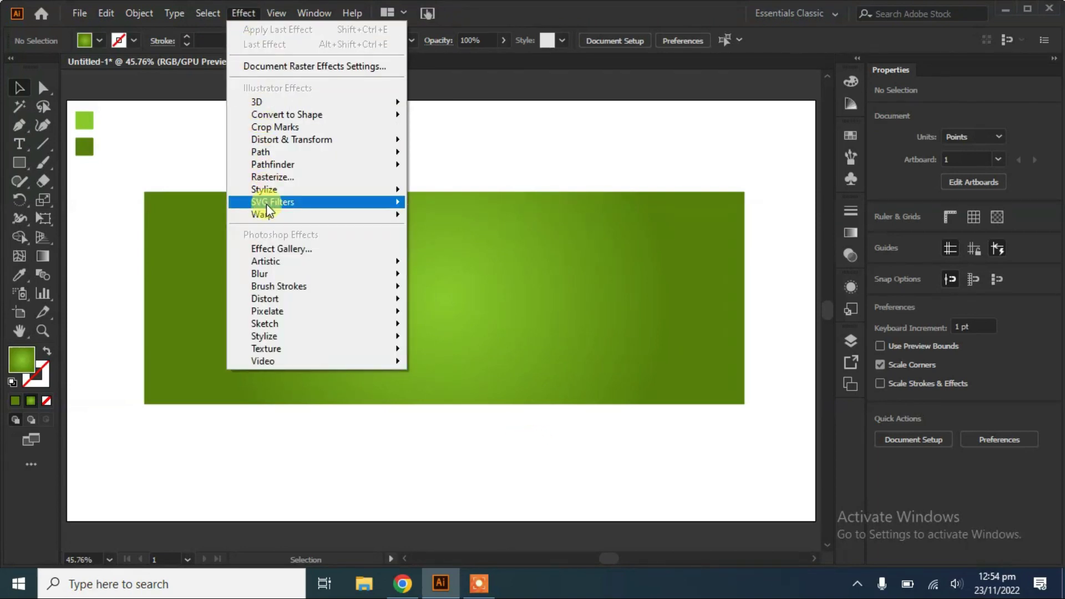
pyautogui.click(278, 249)
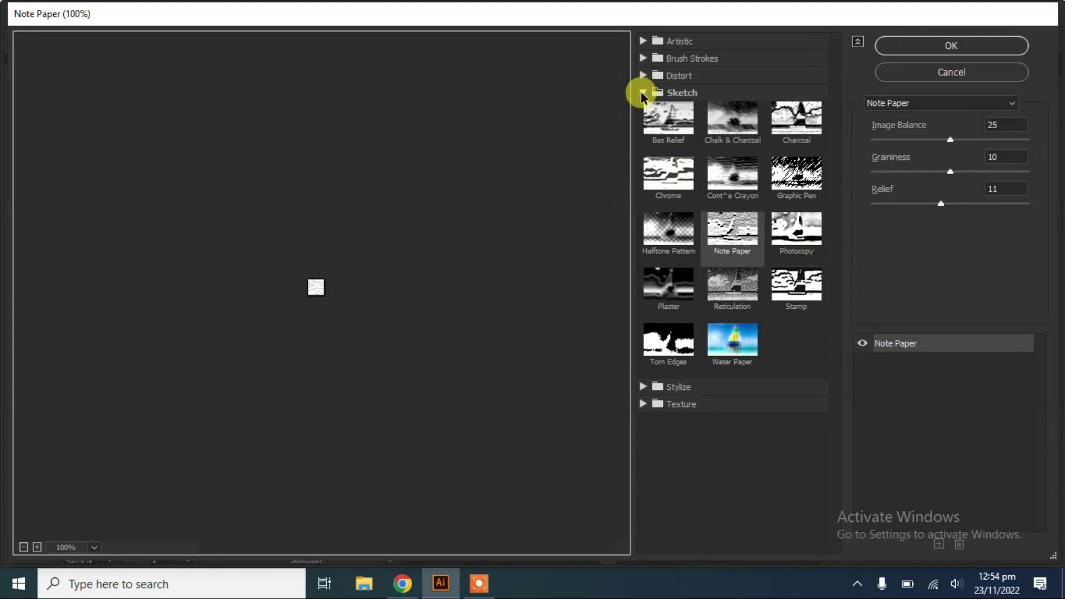
pyautogui.click(731, 294)
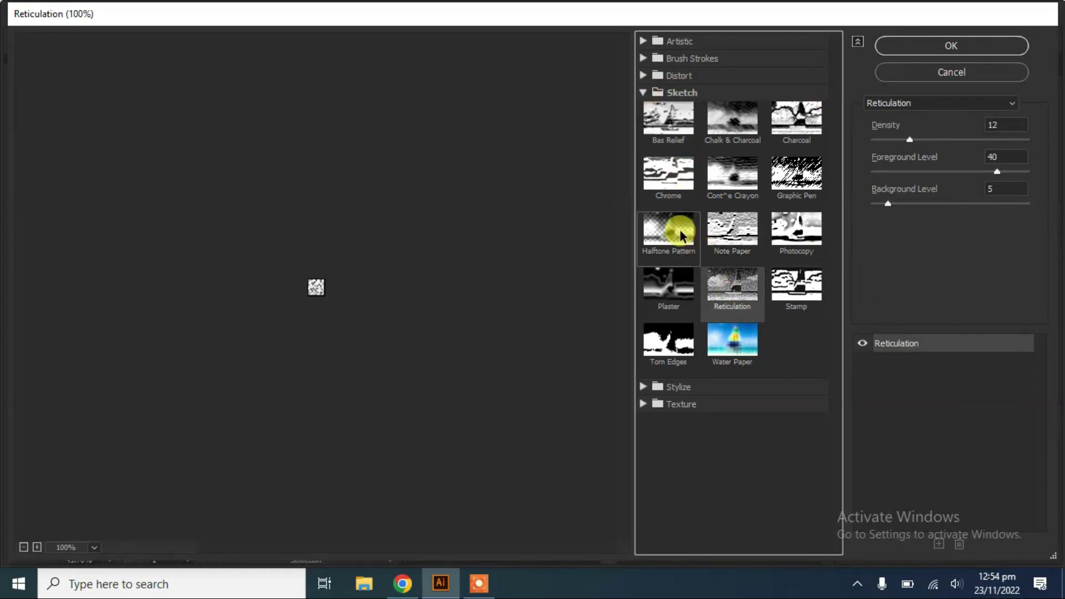
pyautogui.click(682, 236)
pyautogui.click(678, 192)
pyautogui.click(959, 73)
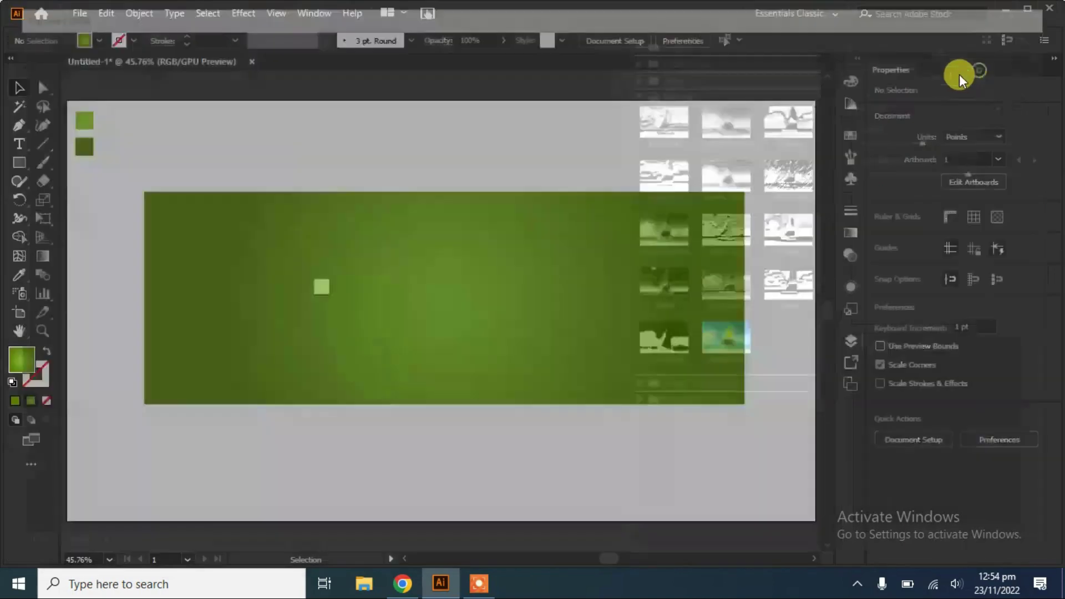
# Reopen the Effect Gallery and collapse the Sketch filter group.
pyautogui.click(243, 13)
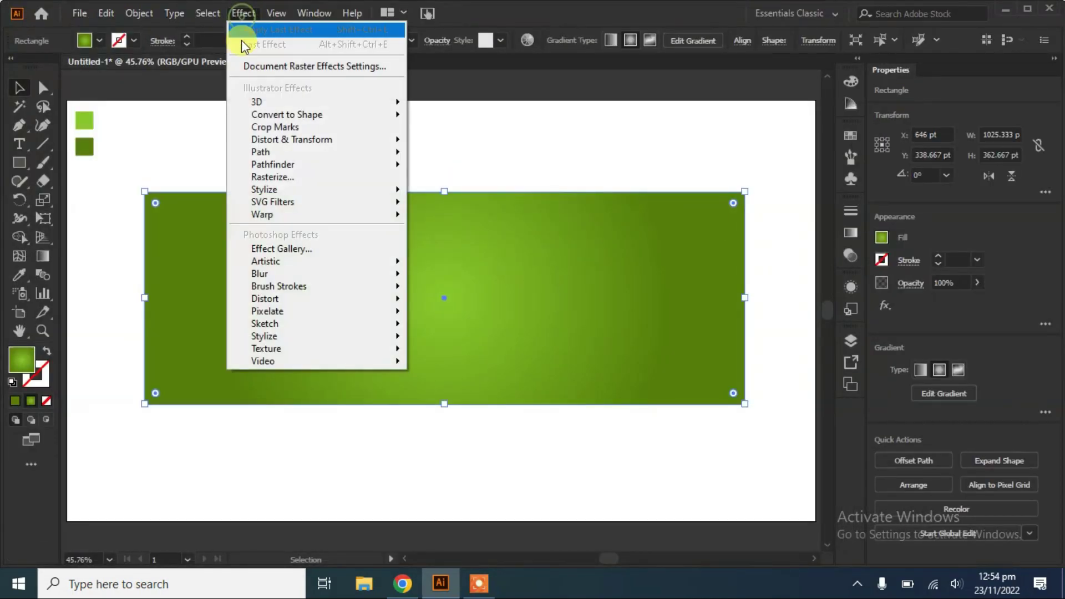
pyautogui.click(271, 245)
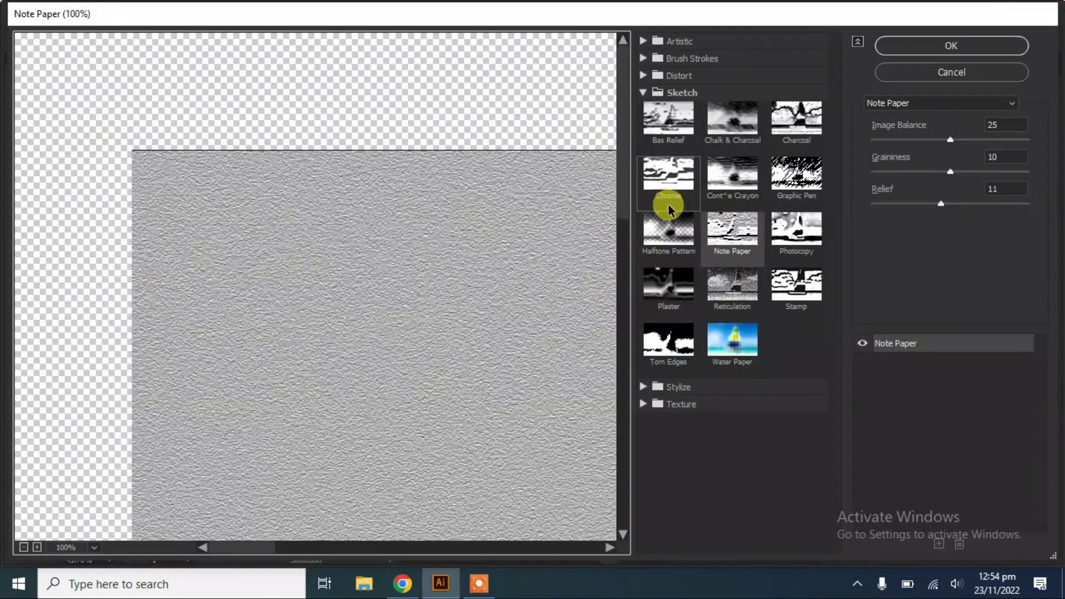
pyautogui.click(643, 93)
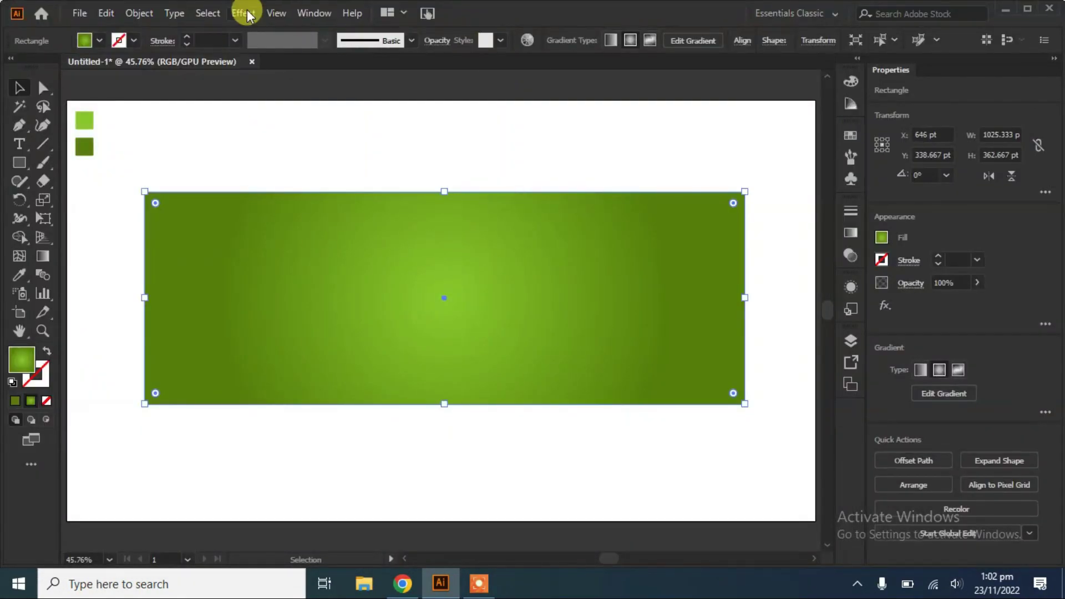
# Apply Mosaic Tiles to the rectangle with tile size 20, grout width 1 and lighten grout 9.
pyautogui.click(247, 15)
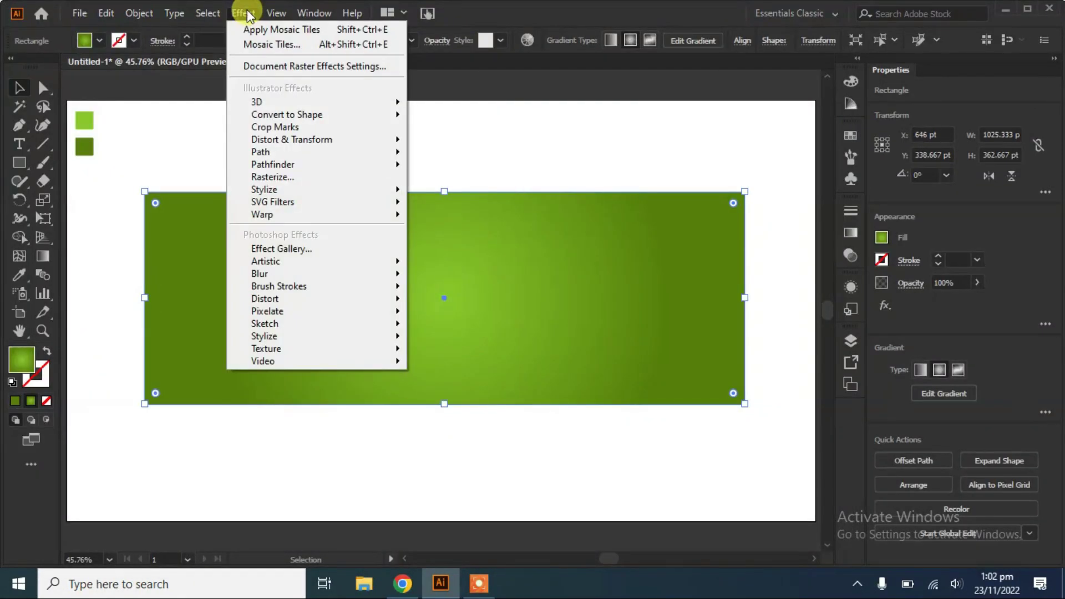
pyautogui.click(283, 248)
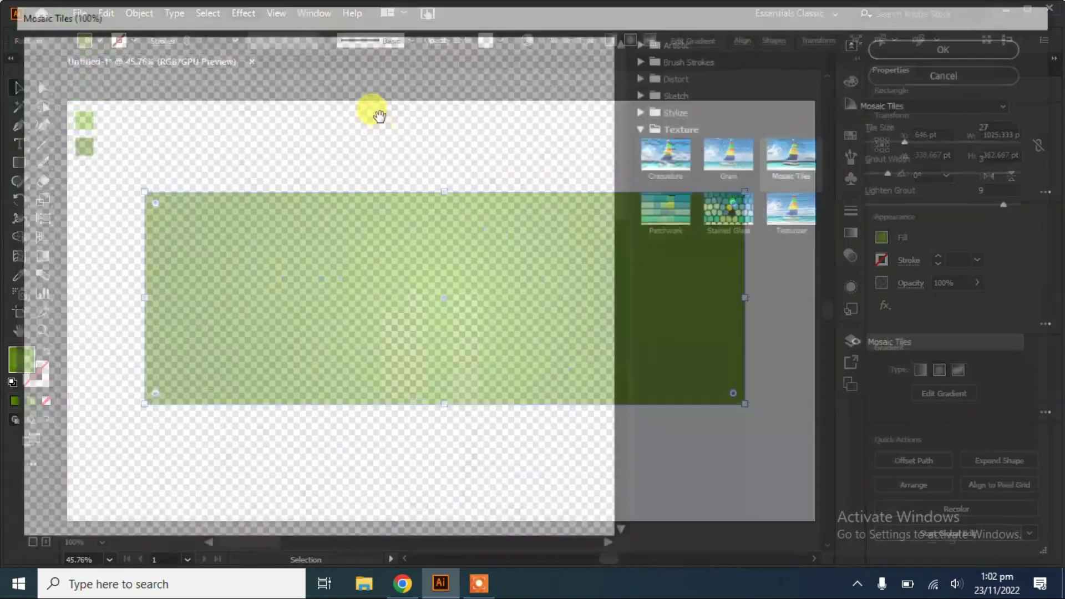
pyautogui.moveTo(910, 143); pyautogui.dragTo(900, 139)
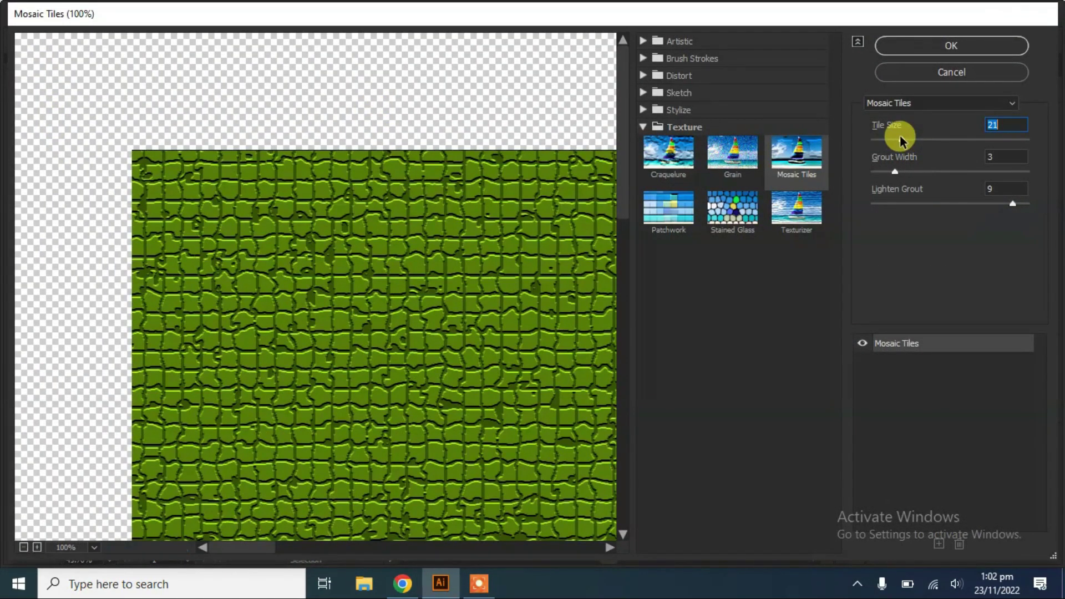
pyautogui.moveTo(900, 140); pyautogui.dragTo(899, 139)
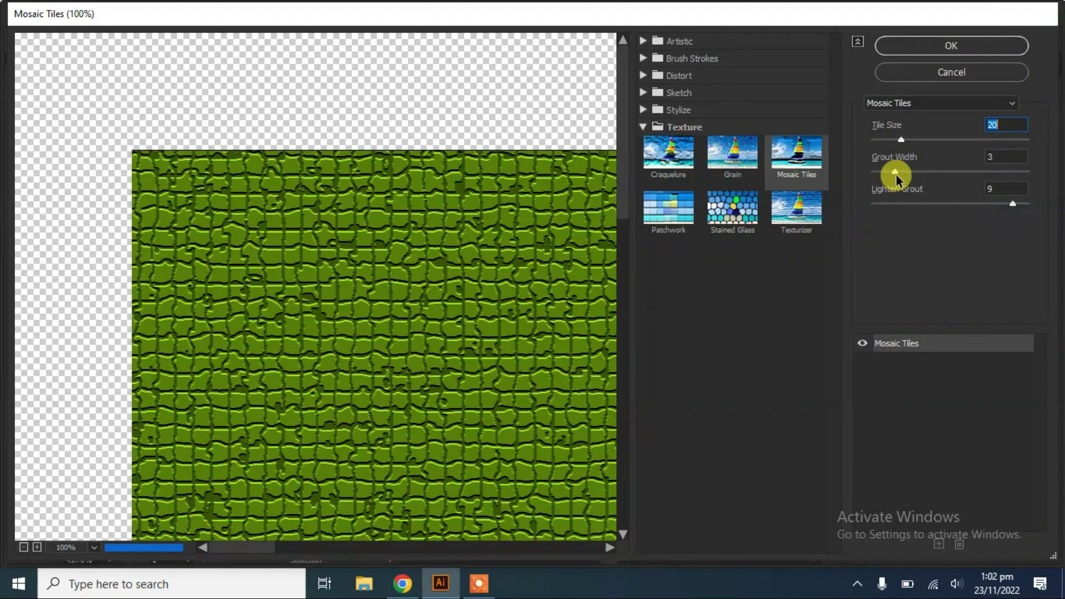
pyautogui.moveTo(897, 176); pyautogui.dragTo(959, 179)
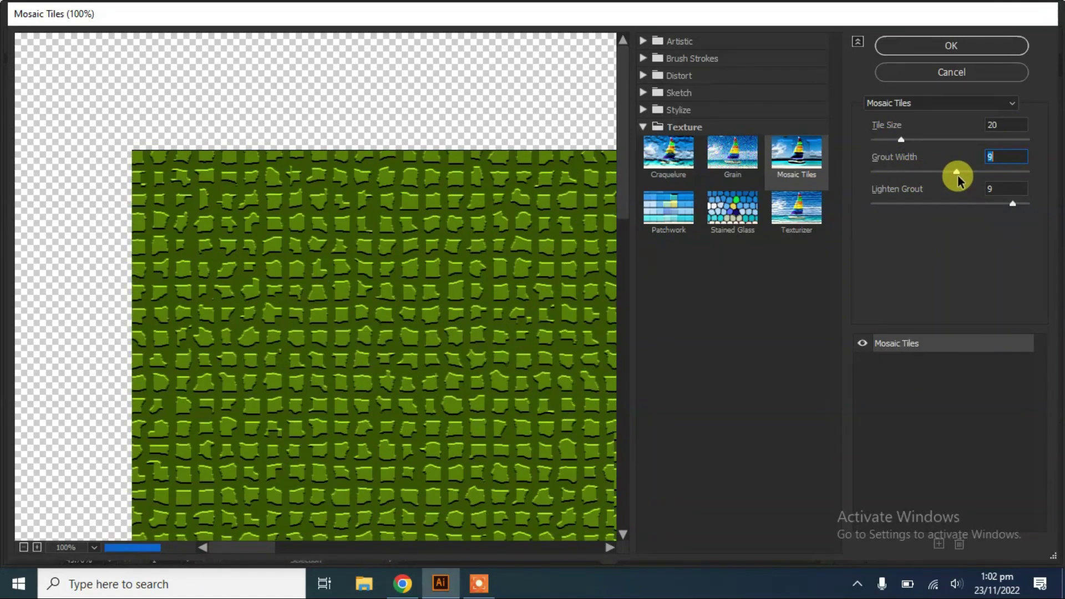
pyautogui.moveTo(955, 176); pyautogui.dragTo(873, 174)
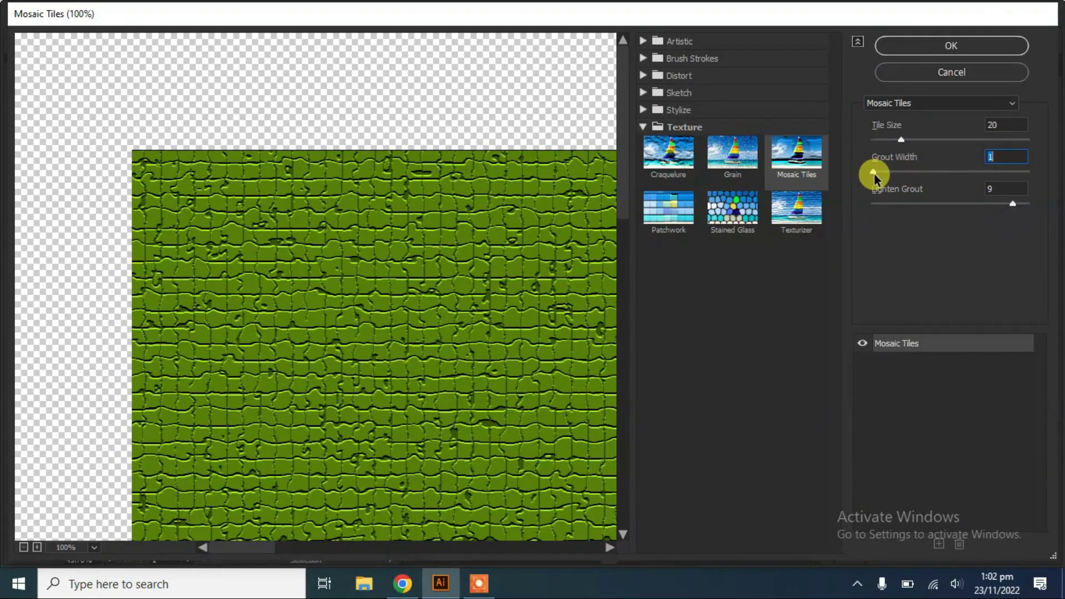
pyautogui.click(978, 50)
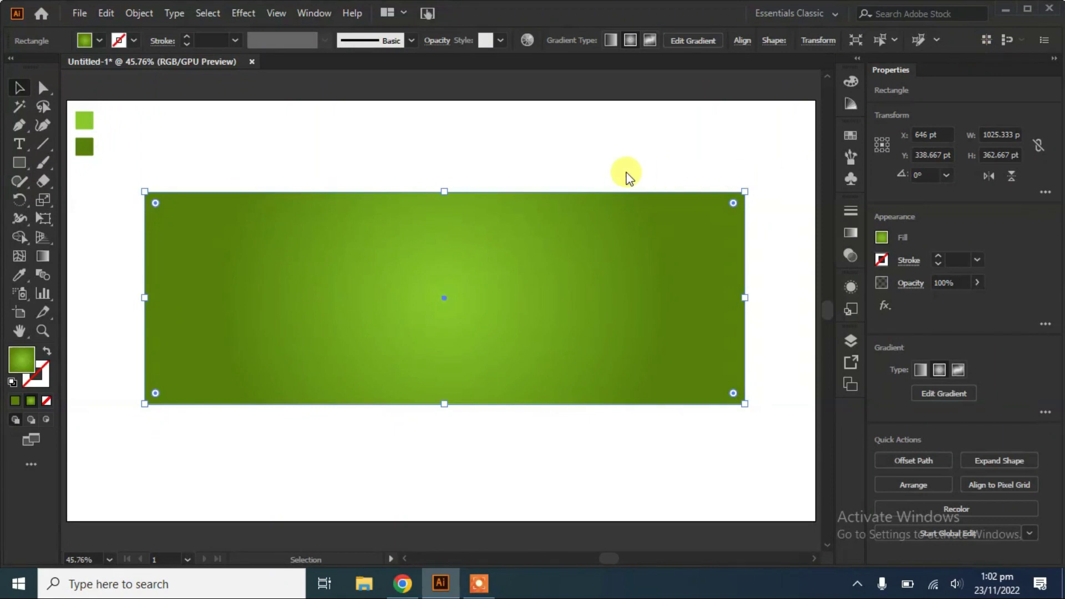
# Draw a large circle over the green rectangle's left end.
pyautogui.click(661, 149)
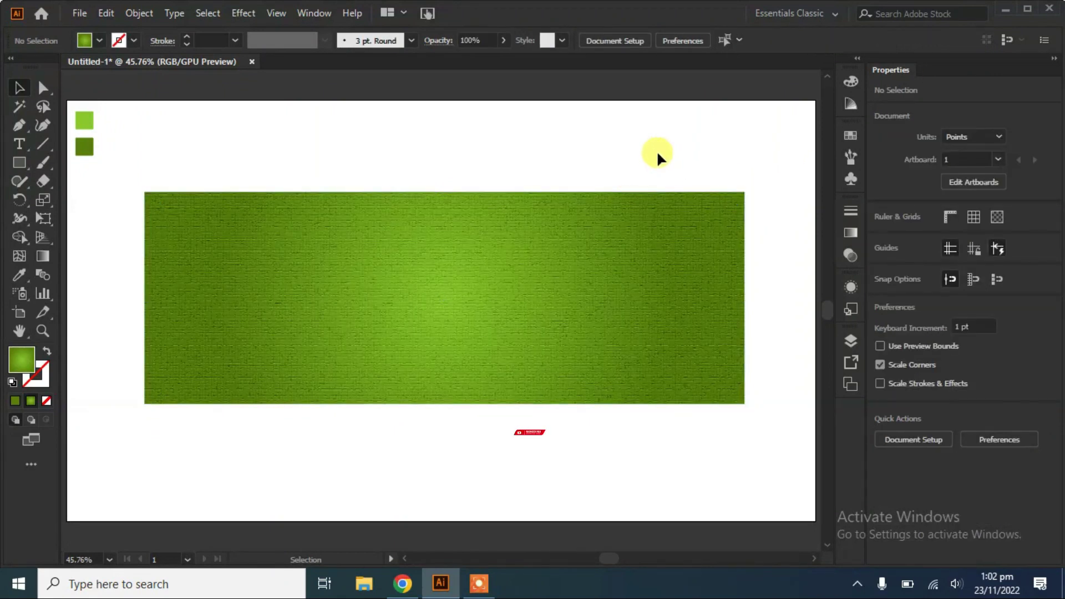
pyautogui.click(19, 162)
pyautogui.moveTo(19, 162); pyautogui.dragTo(52, 200)
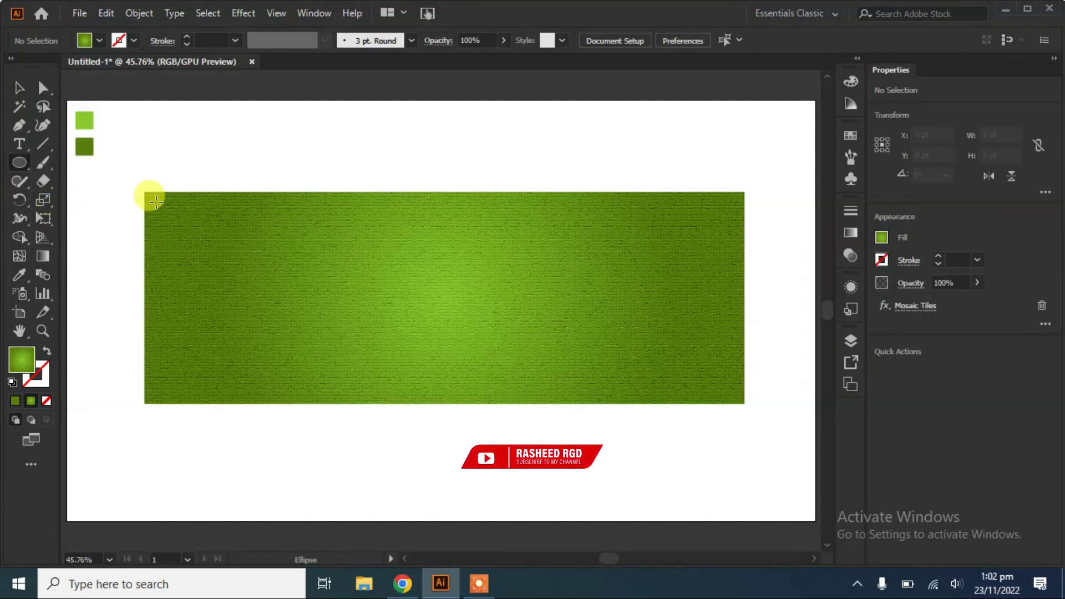
pyautogui.moveTo(127, 168)
pyautogui.mouseDown()
pyautogui.moveTo(190, 273)
pyautogui.moveTo(371, 404)
pyautogui.mouseUp()
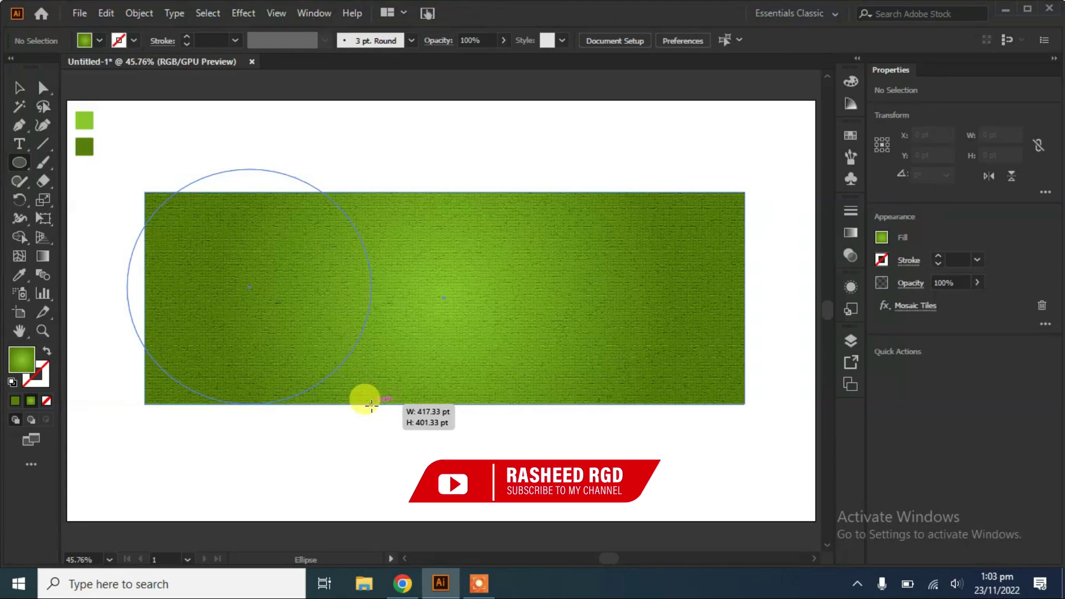
pyautogui.moveTo(371, 404)
pyautogui.mouseDown()
pyautogui.moveTo(371, 414)
pyautogui.moveTo(90, 135)
pyautogui.mouseUp()
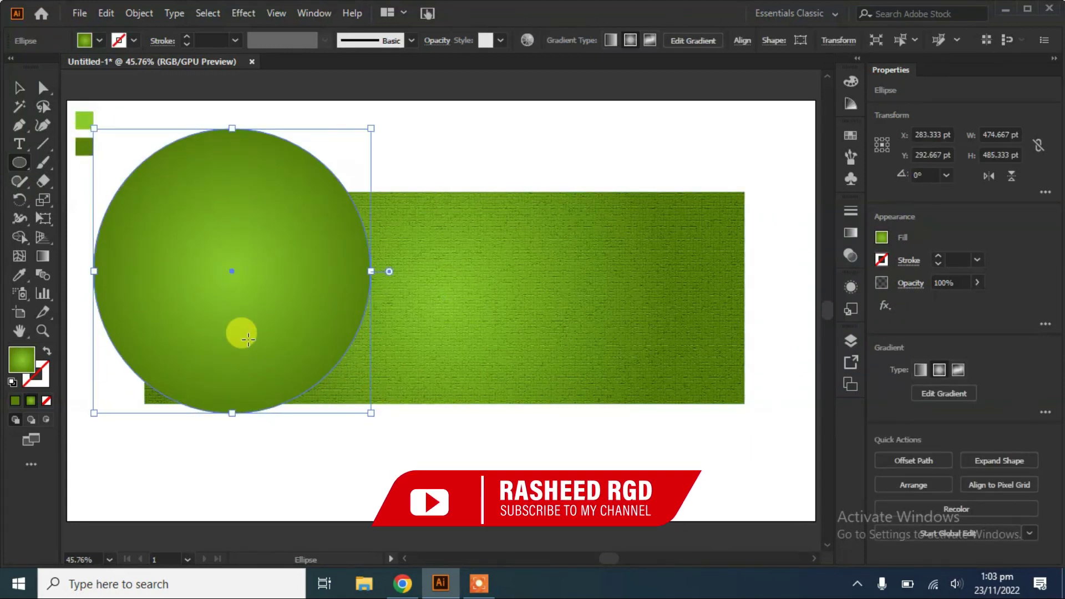
# Scale the circle to about 574 pt at the artboard's left edge and fill it light grey.
pyautogui.moveTo(227, 268)
pyautogui.mouseDown()
pyautogui.moveTo(227, 284)
pyautogui.moveTo(215, 279)
pyautogui.mouseUp()
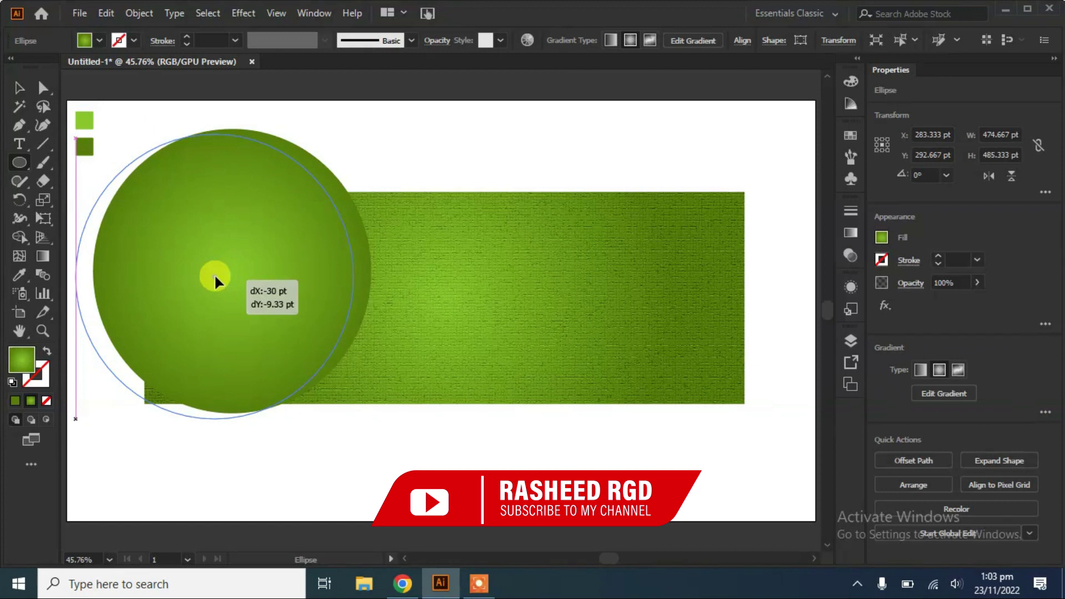
pyautogui.moveTo(214, 274); pyautogui.dragTo(294, 288)
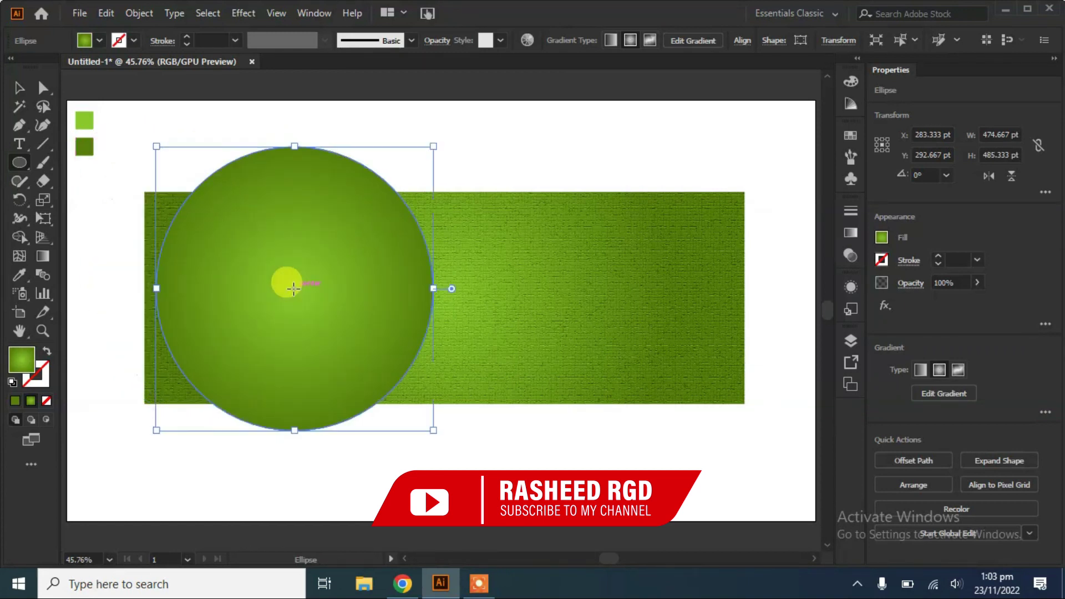
pyautogui.moveTo(156, 146); pyautogui.dragTo(98, 96)
pyautogui.moveTo(266, 265); pyautogui.dragTo(248, 271)
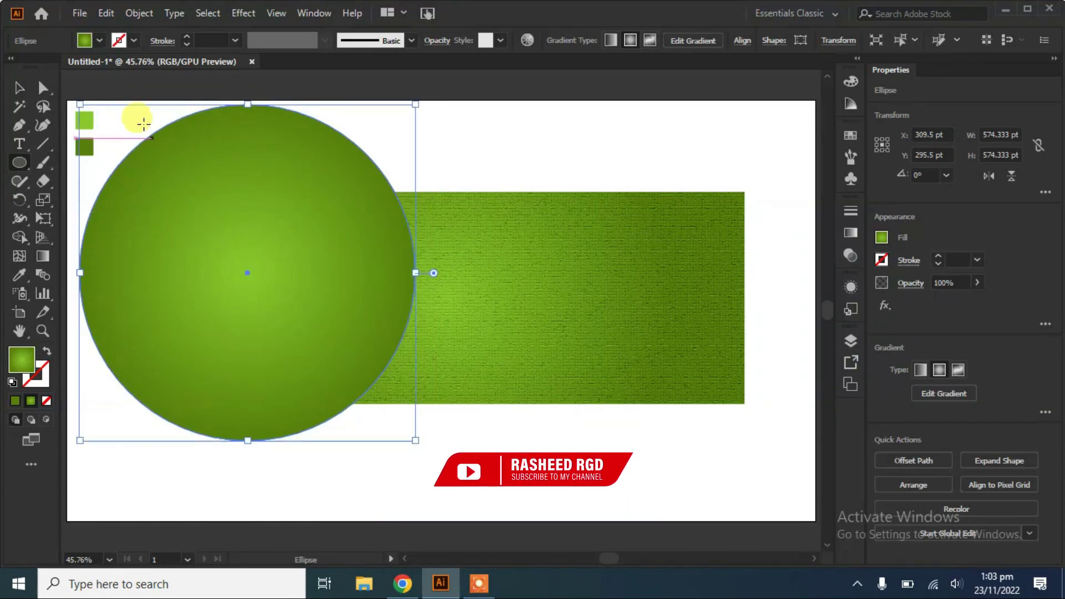
pyautogui.click(99, 40)
pyautogui.click(109, 125)
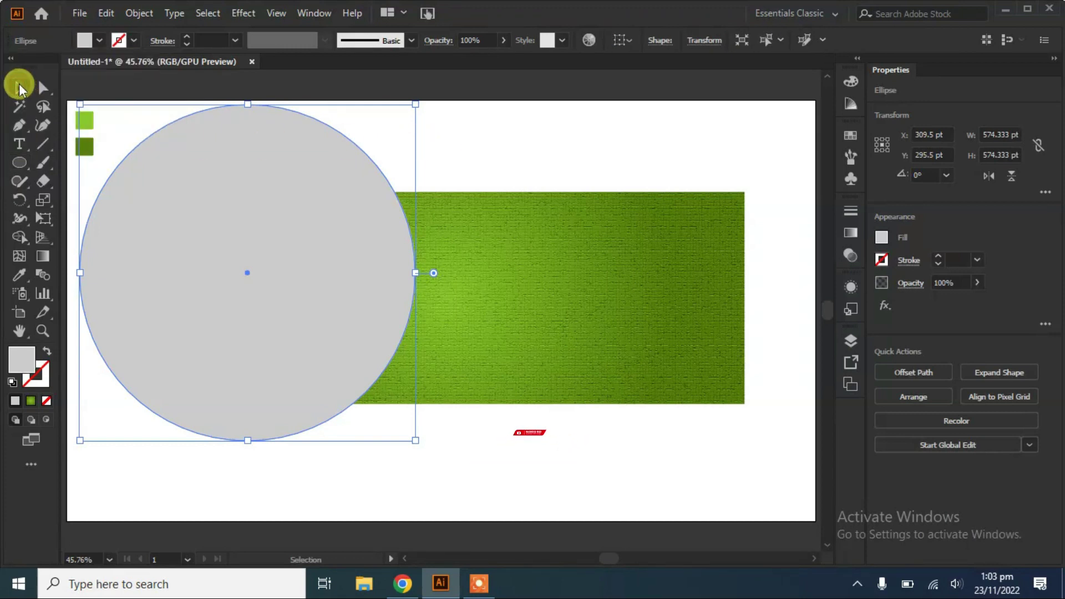
# Duplicate the grey circle, offset the copy down-left, and fill it white.
pyautogui.click(495, 155)
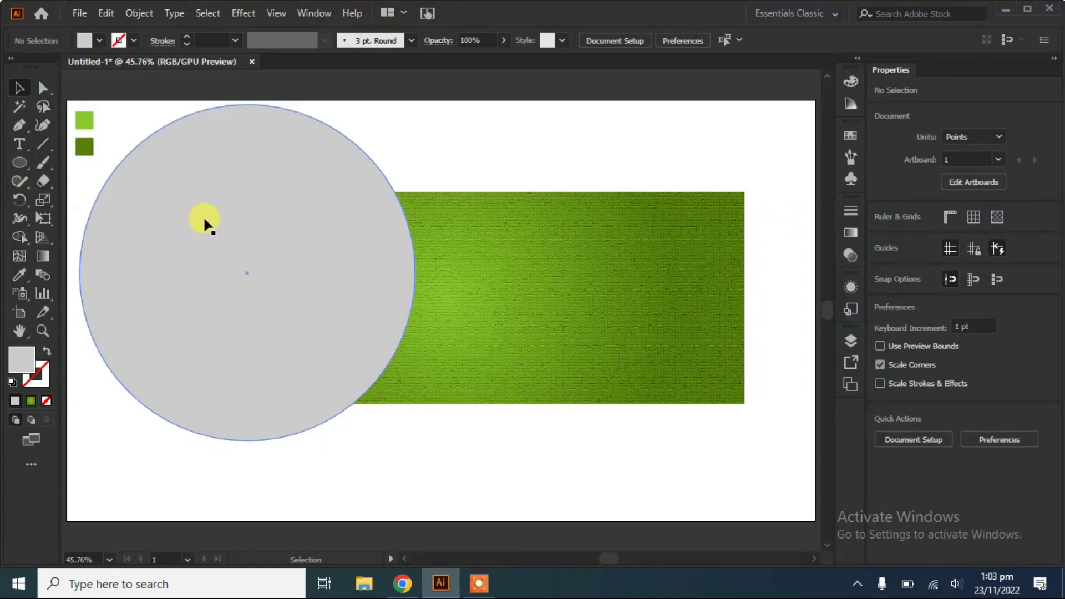
pyautogui.moveTo(283, 247); pyautogui.dragTo(260, 274)
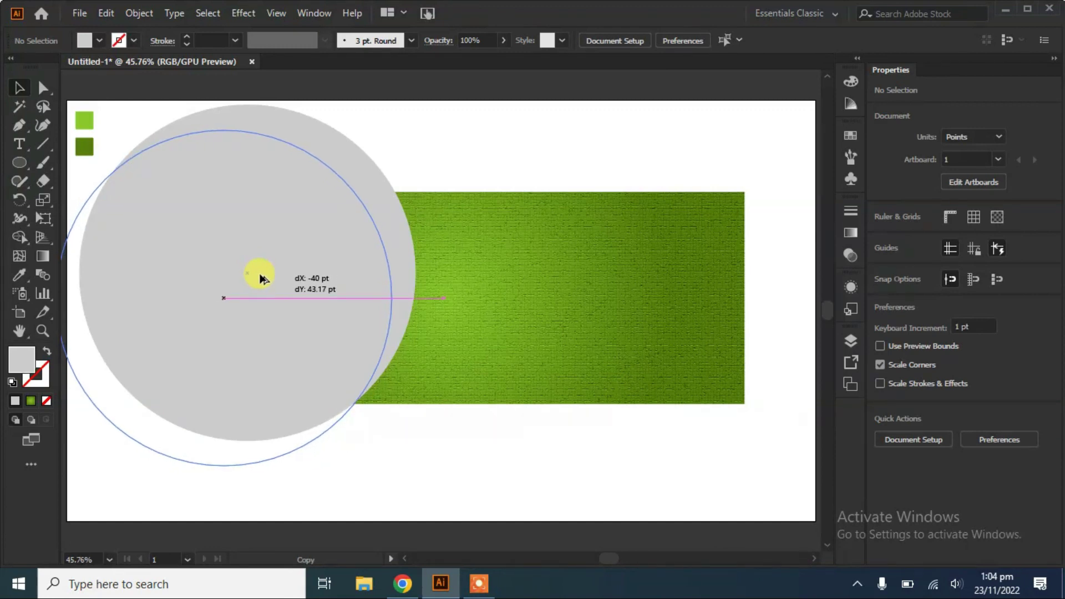
pyautogui.moveTo(260, 276); pyautogui.dragTo(257, 273)
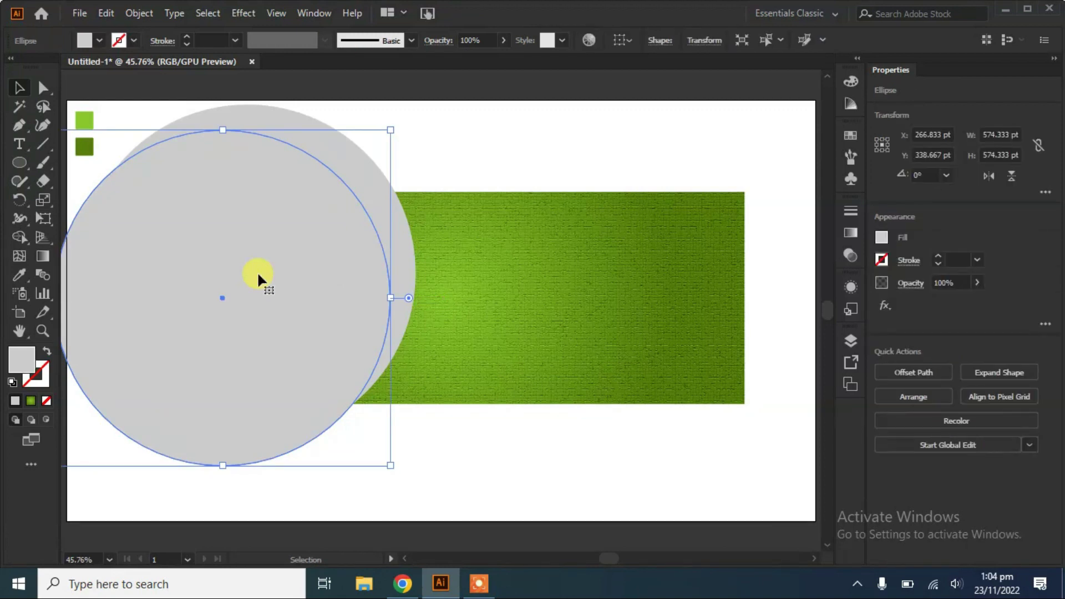
pyautogui.click(99, 41)
pyautogui.click(32, 67)
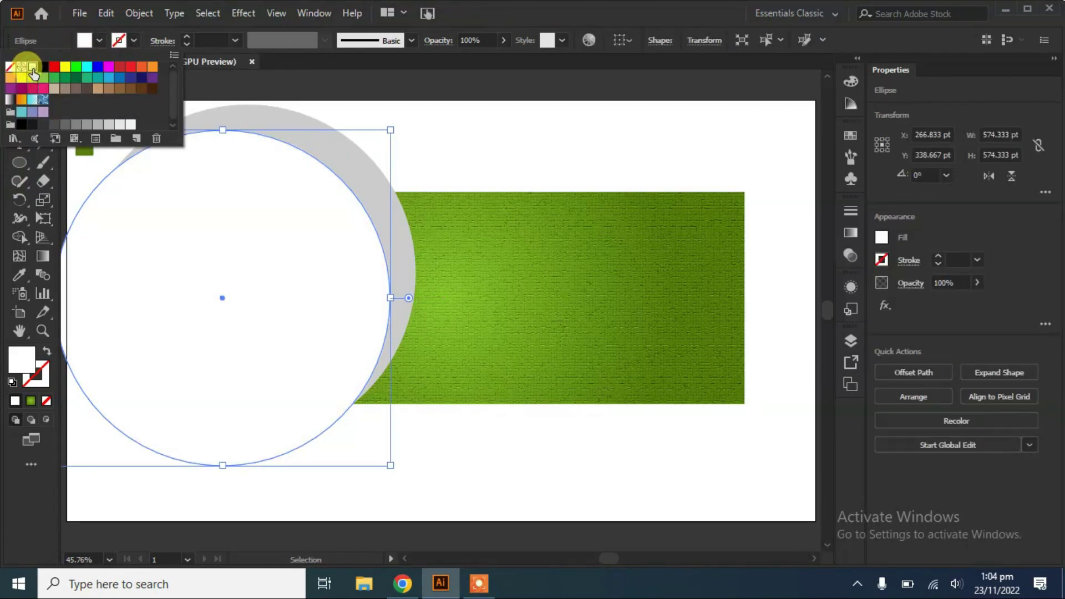
pyautogui.click(422, 154)
# Merge the left regions of both circles and the rectangle into a white panel with Shape Builder.
pyautogui.moveTo(300, 490)
pyautogui.mouseDown()
pyautogui.moveTo(125, 347)
pyautogui.moveTo(98, 274)
pyautogui.mouseUp()
pyautogui.click(19, 238)
pyautogui.moveTo(165, 159)
pyautogui.mouseDown()
pyautogui.moveTo(251, 119)
pyautogui.moveTo(358, 126)
pyautogui.mouseUp()
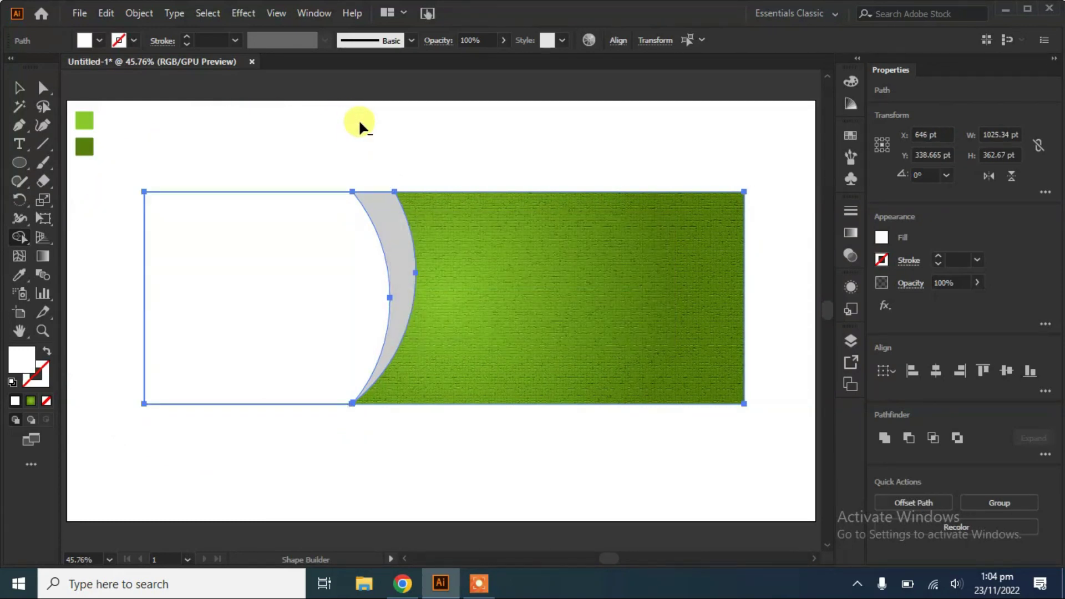
pyautogui.click(17, 88)
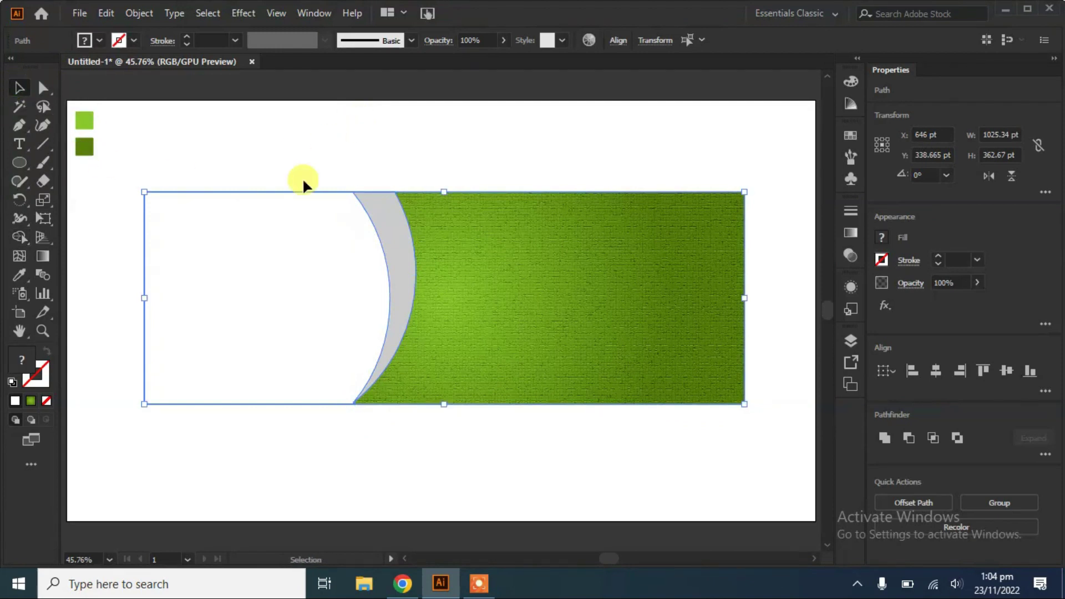
pyautogui.click(343, 165)
pyautogui.click(253, 285)
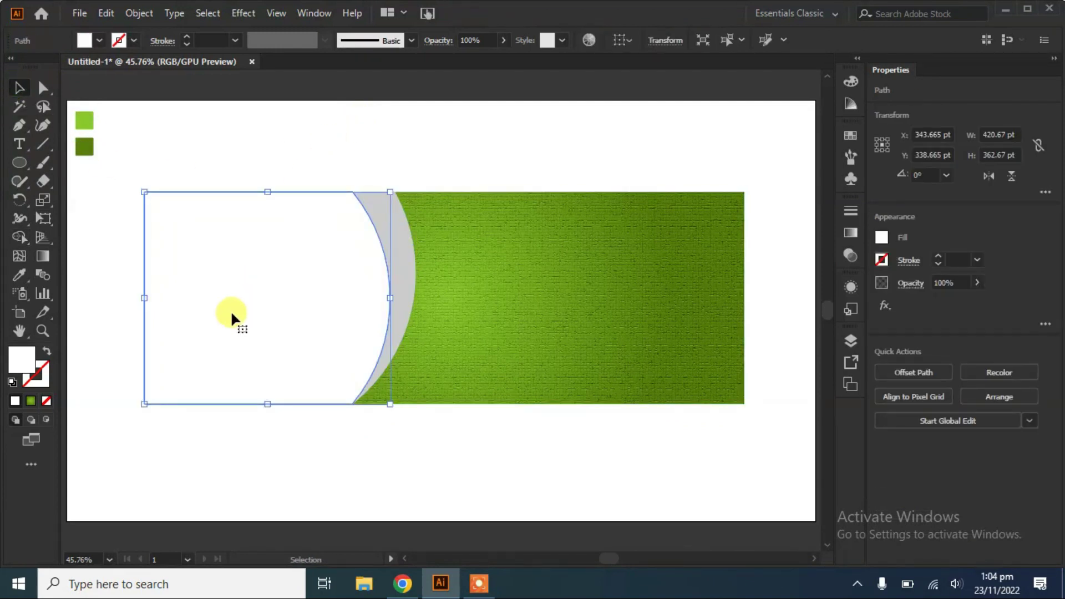
pyautogui.click(78, 13)
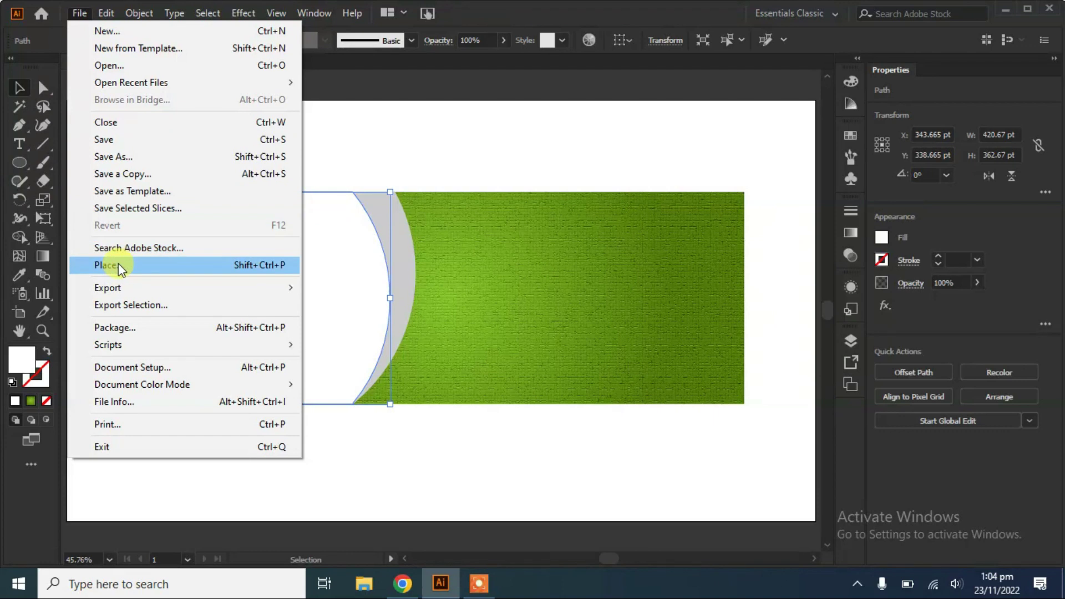
# Place food.png from the Desktop's New folder (5) onto the artboard.
pyautogui.click(118, 264)
pyautogui.click(64, 158)
pyautogui.click(382, 225)
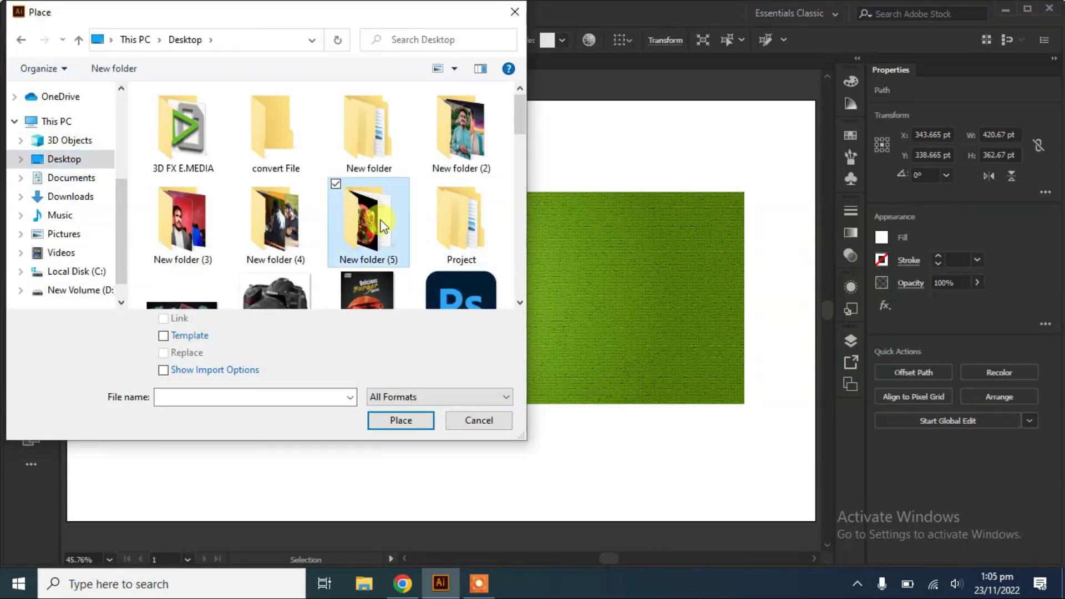
pyautogui.doubleClick(382, 224)
pyautogui.click(209, 155)
pyautogui.click(397, 428)
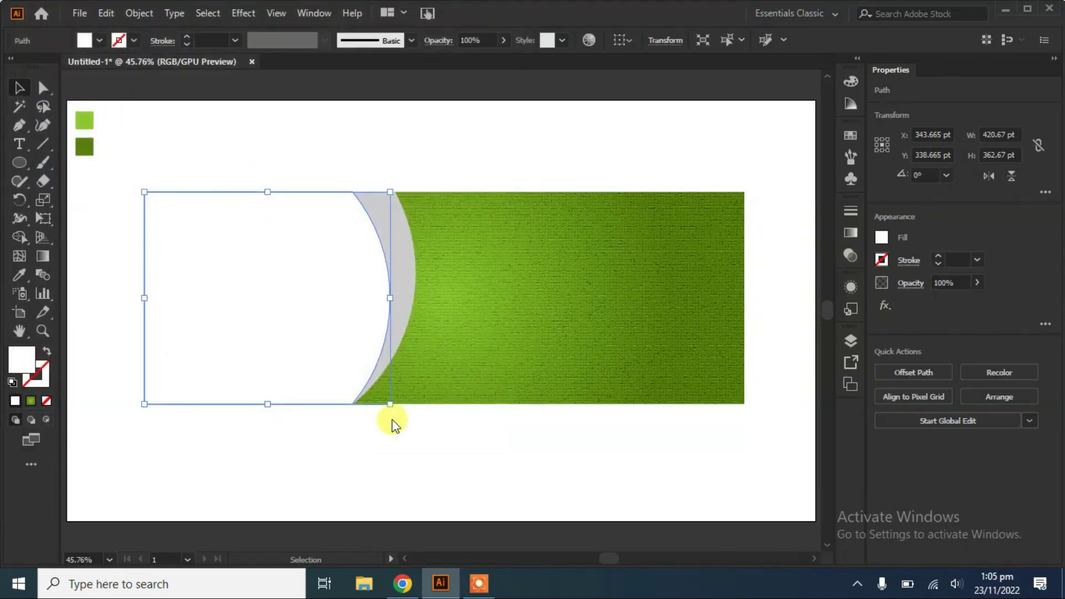
pyautogui.click(253, 225)
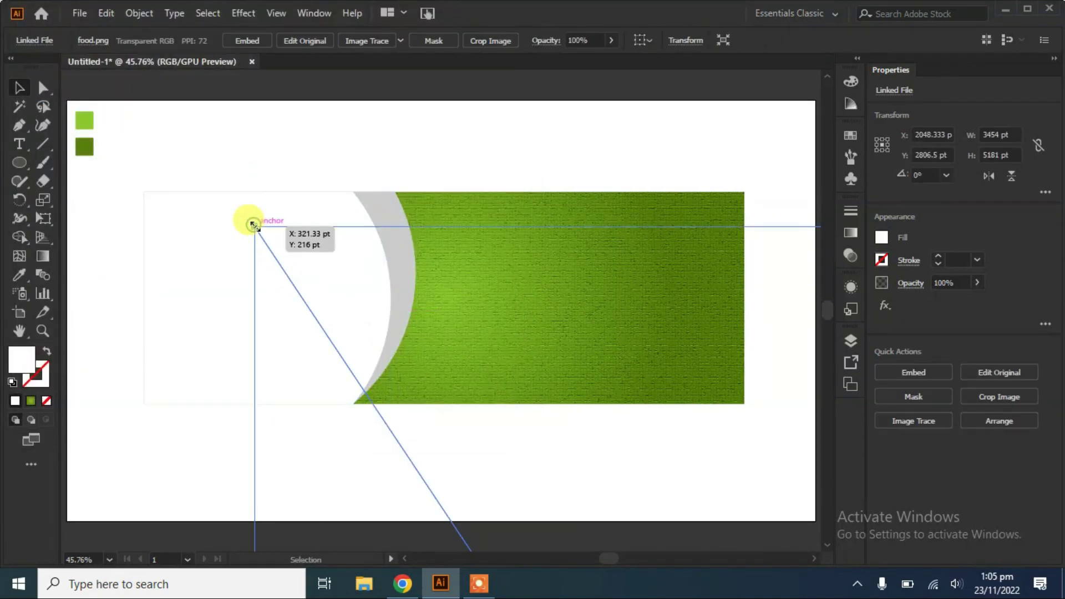
# Move the salad image onto the white panel and rotate it about 20°.
pyautogui.click(208, 208)
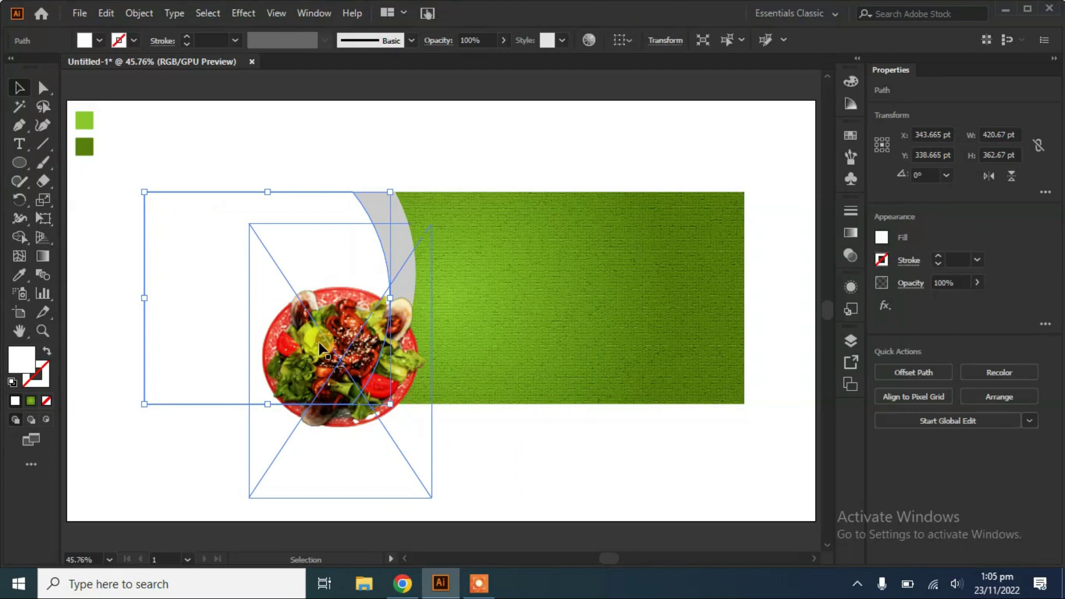
pyautogui.click(514, 472)
pyautogui.moveTo(336, 328)
pyautogui.mouseDown()
pyautogui.moveTo(258, 266)
pyautogui.moveTo(253, 275)
pyautogui.mouseUp()
pyautogui.moveTo(359, 143); pyautogui.dragTo(397, 189)
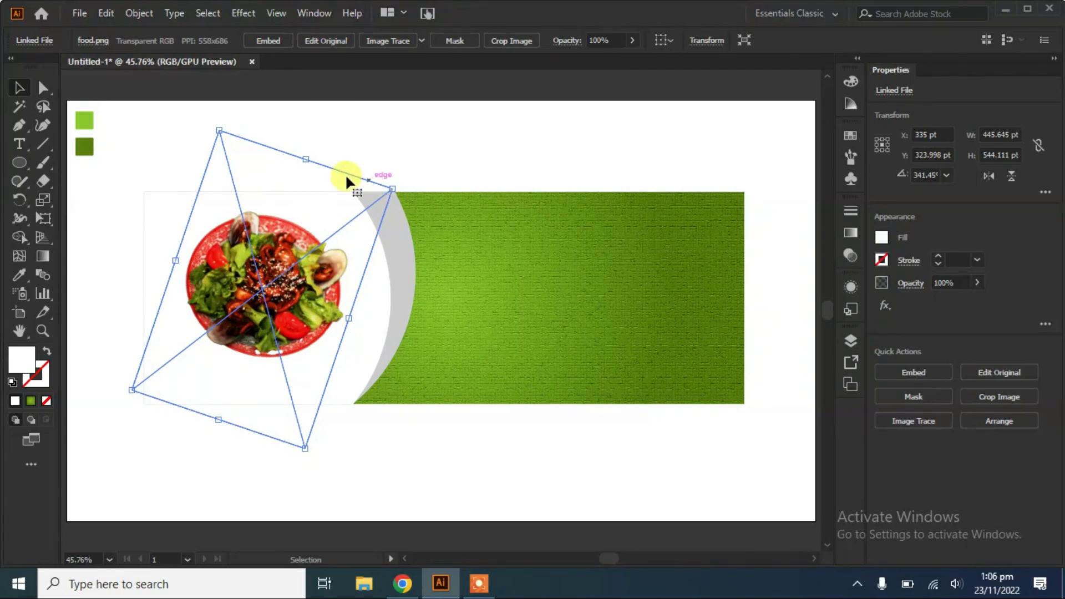
pyautogui.moveTo(212, 121); pyautogui.dragTo(121, 213)
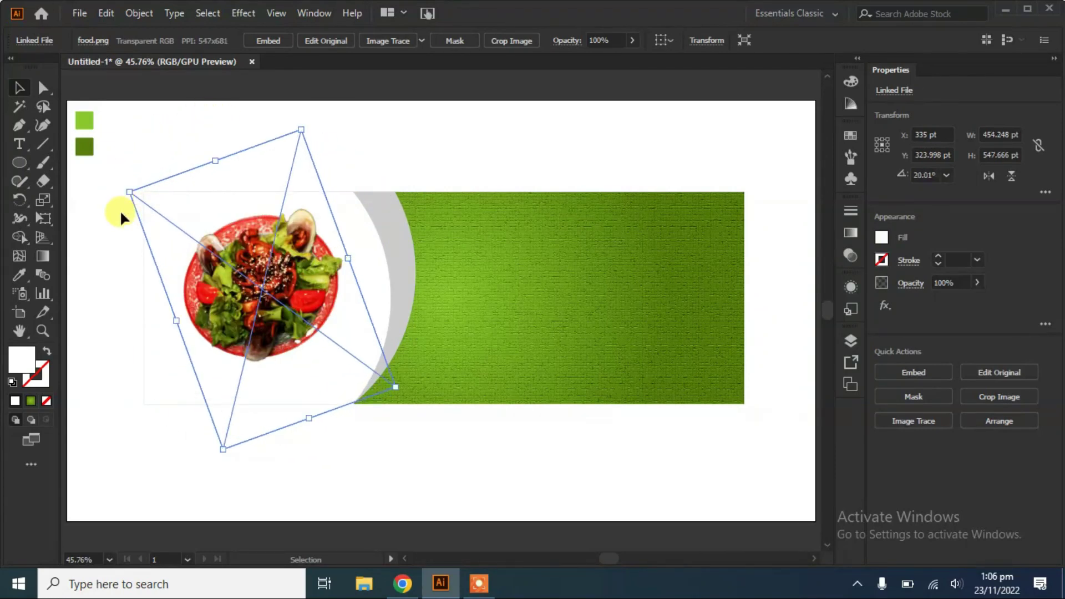
pyautogui.moveTo(248, 300)
pyautogui.mouseDown()
pyautogui.moveTo(272, 329)
pyautogui.moveTo(276, 319)
pyautogui.mouseUp()
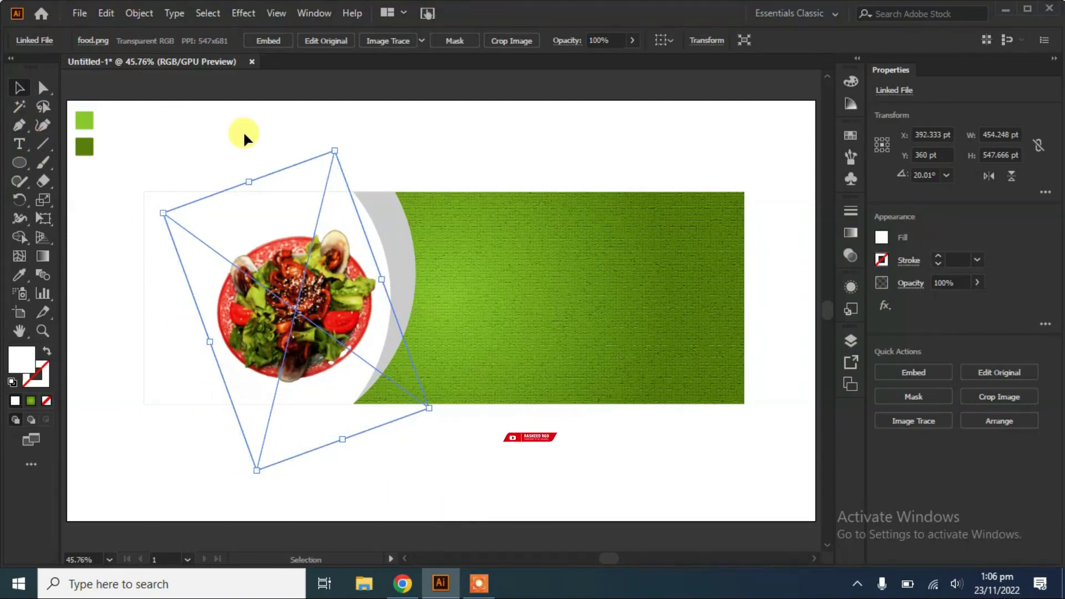
pyautogui.click(127, 127)
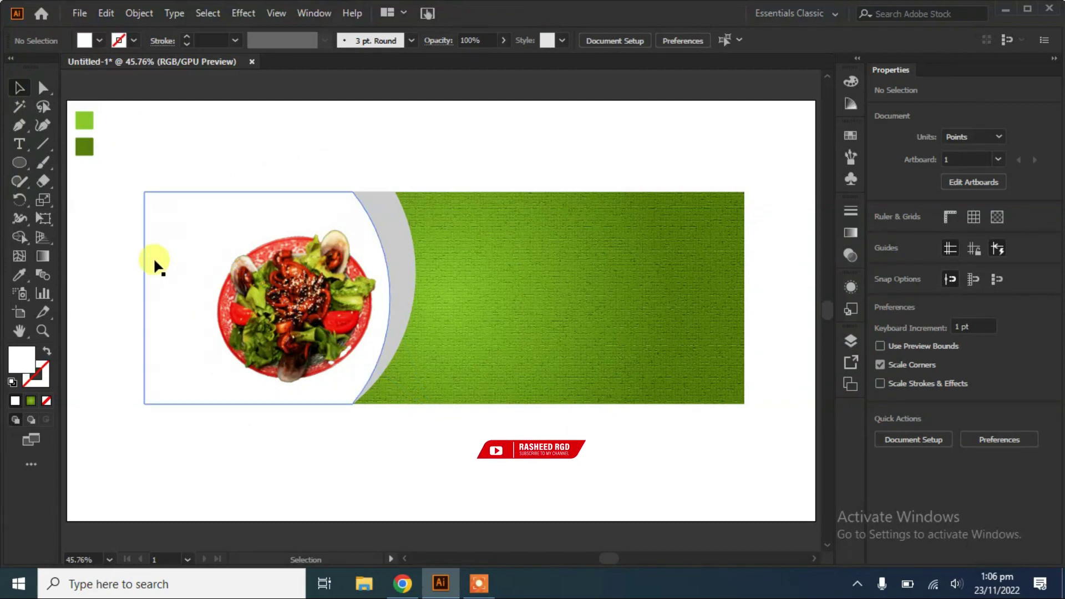
# Draw an ellipse over the salad's lower half and fill it black.
pyautogui.click(23, 159)
pyautogui.click(57, 197)
pyautogui.moveTo(223, 291)
pyautogui.mouseDown()
pyautogui.moveTo(260, 332)
pyautogui.moveTo(387, 379)
pyautogui.moveTo(375, 390)
pyautogui.mouseUp()
pyautogui.click(98, 40)
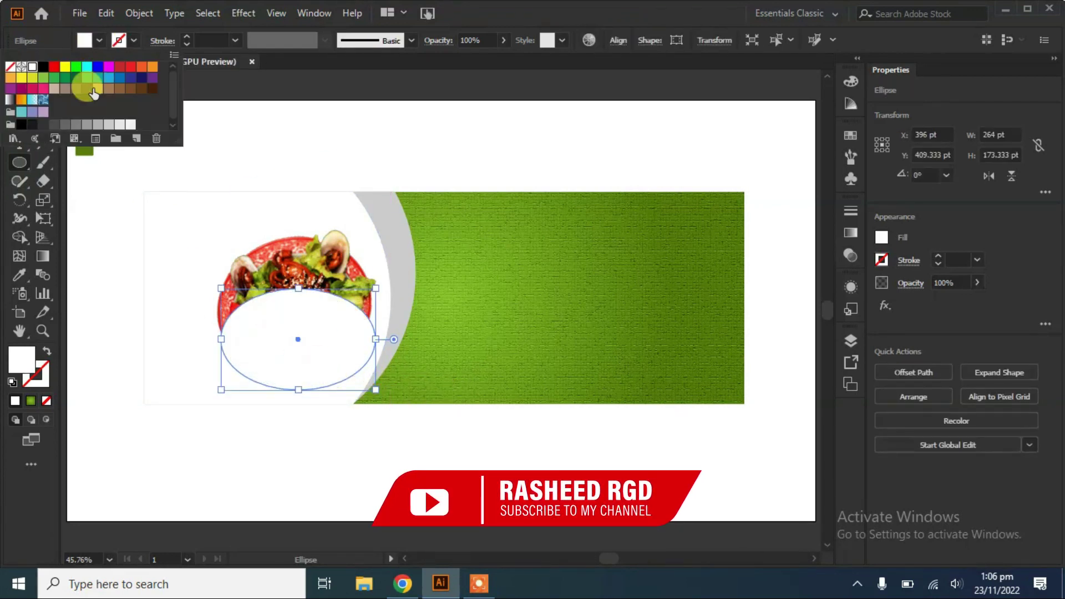
pyautogui.click(65, 124)
pyautogui.click(44, 67)
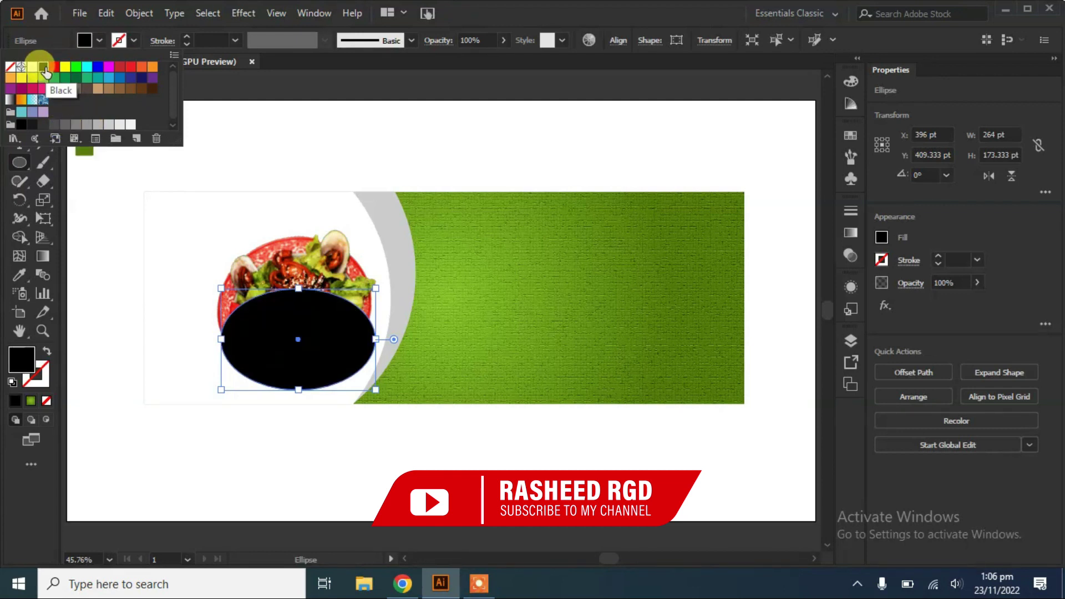
# Apply a 75.9-pixel Gaussian Blur to the ellipse and flatten its top edge.
pyautogui.click(243, 13)
pyautogui.moveTo(260, 274)
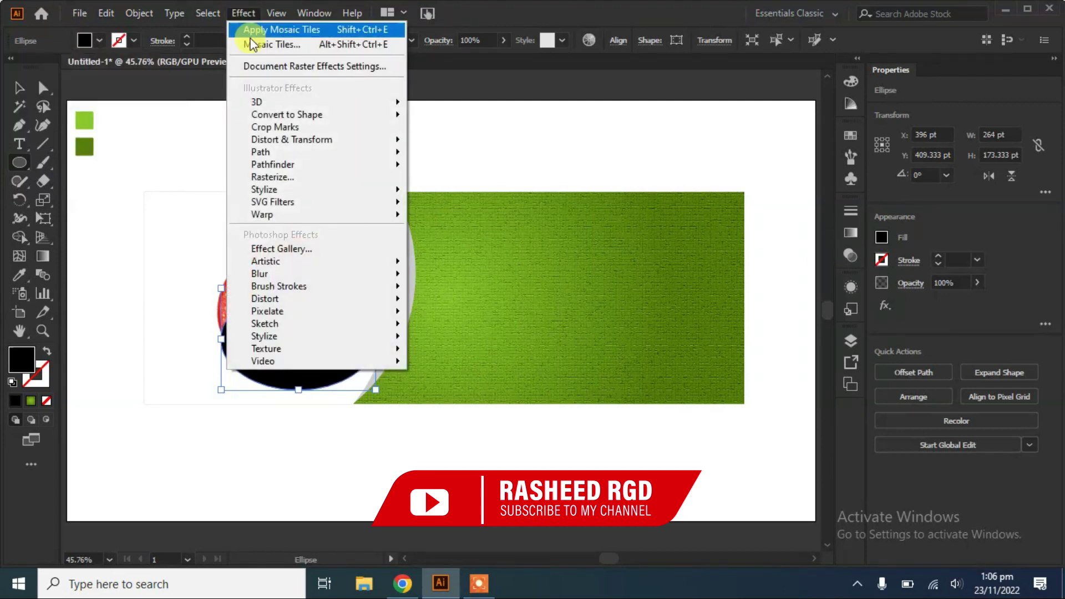
pyautogui.click(460, 276)
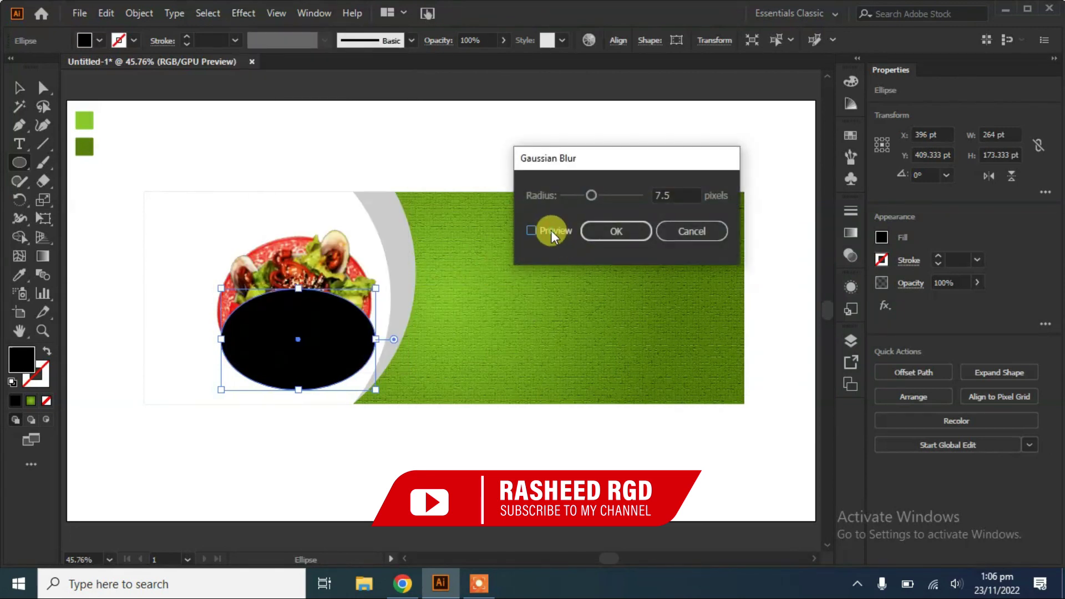
pyautogui.moveTo(591, 195); pyautogui.dragTo(623, 202)
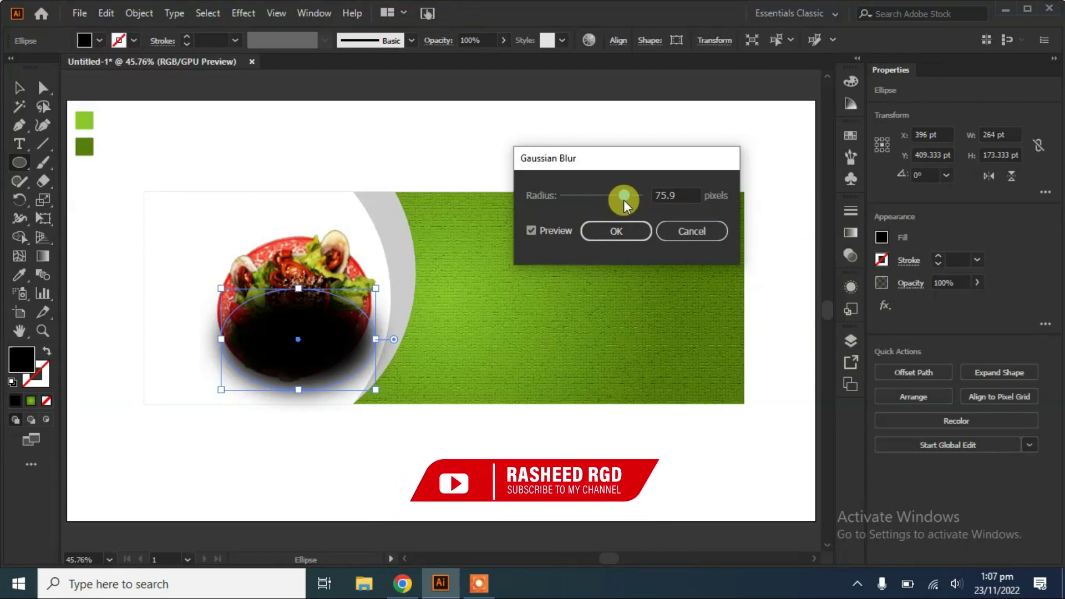
pyautogui.click(613, 232)
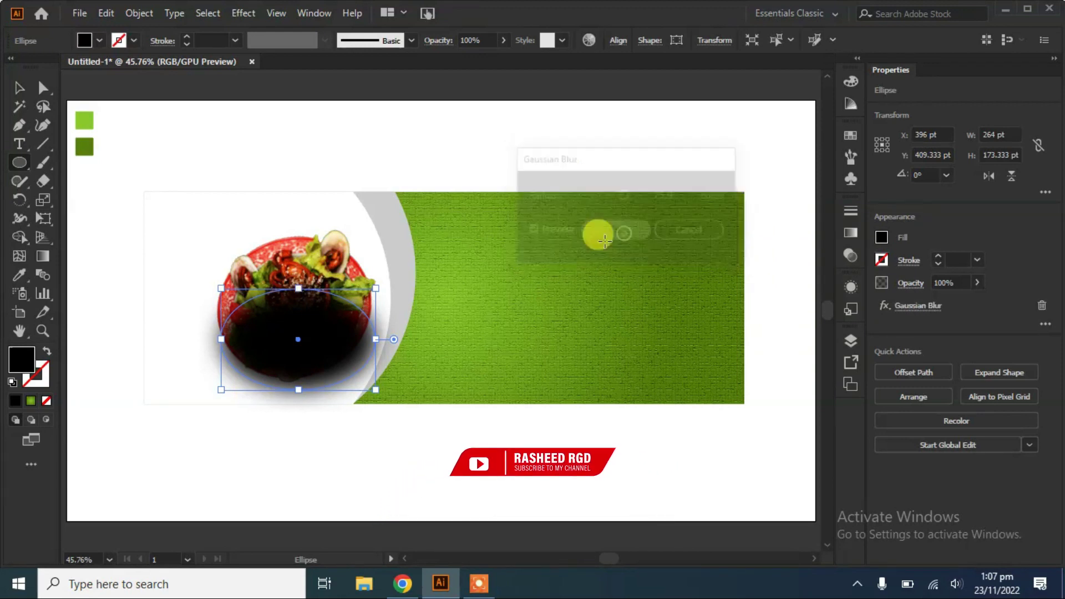
pyautogui.moveTo(298, 288); pyautogui.dragTo(308, 351)
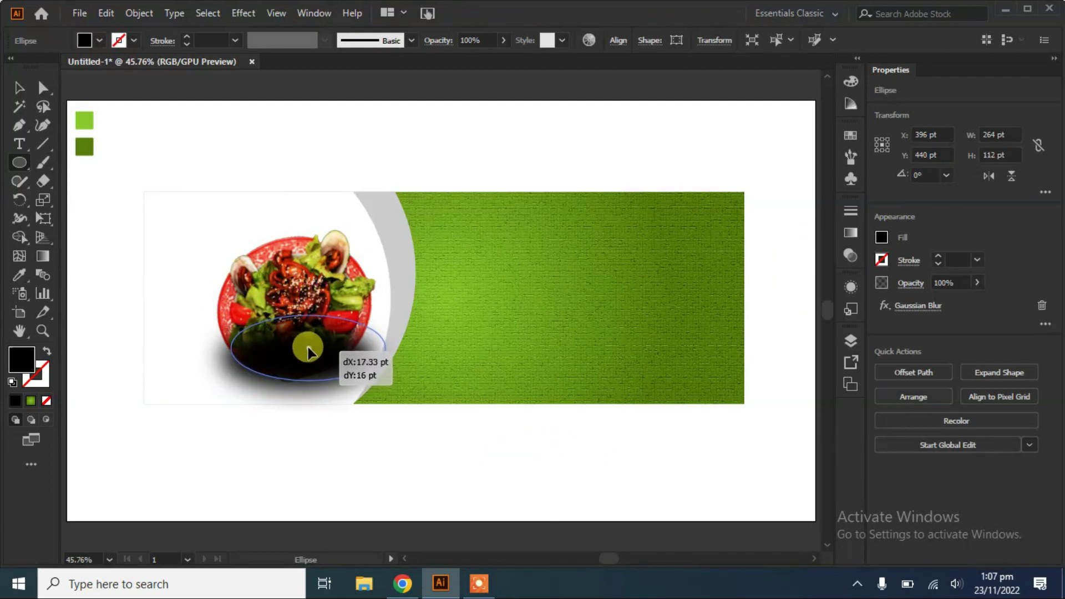
# Narrow the shadow, lower its opacity, and move it below the food image in Layers.
pyautogui.moveTo(386, 348); pyautogui.dragTo(373, 351)
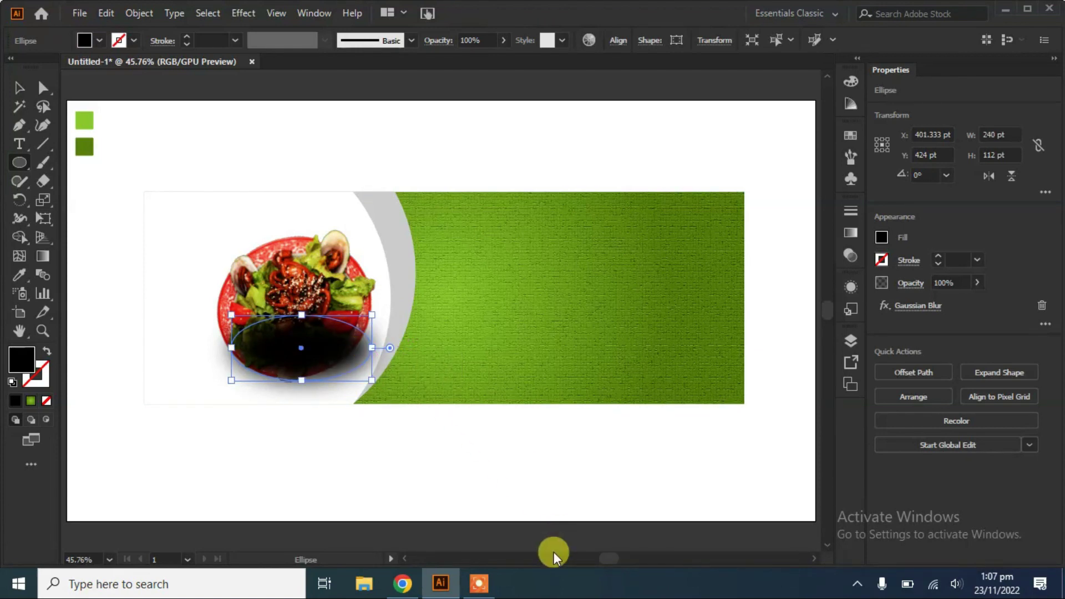
pyautogui.click(978, 261)
pyautogui.click(976, 281)
pyautogui.moveTo(951, 300); pyautogui.dragTo(949, 301)
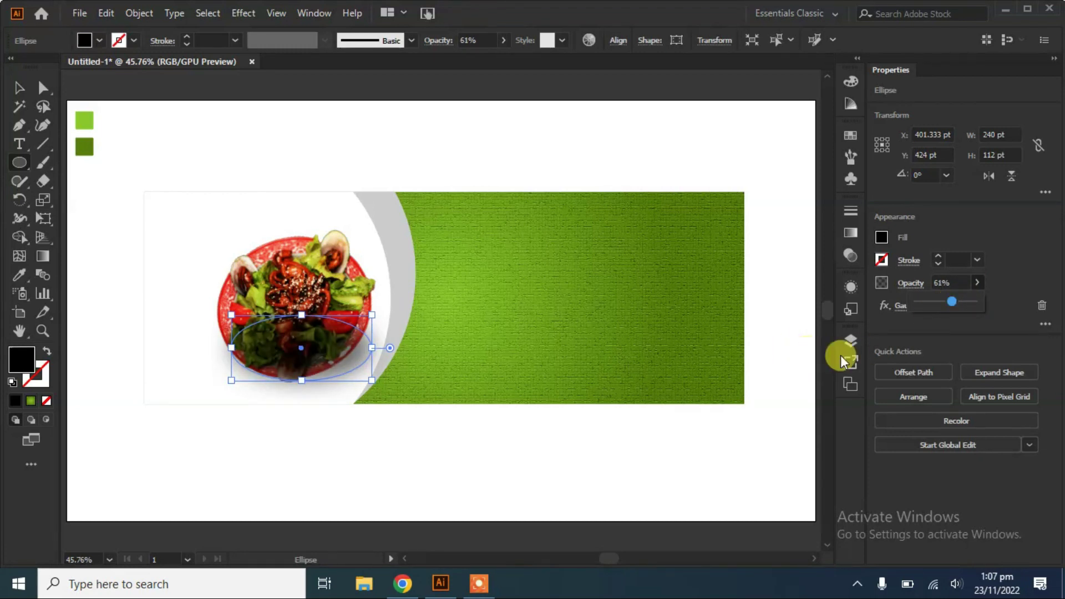
pyautogui.click(850, 340)
pyautogui.click(697, 349)
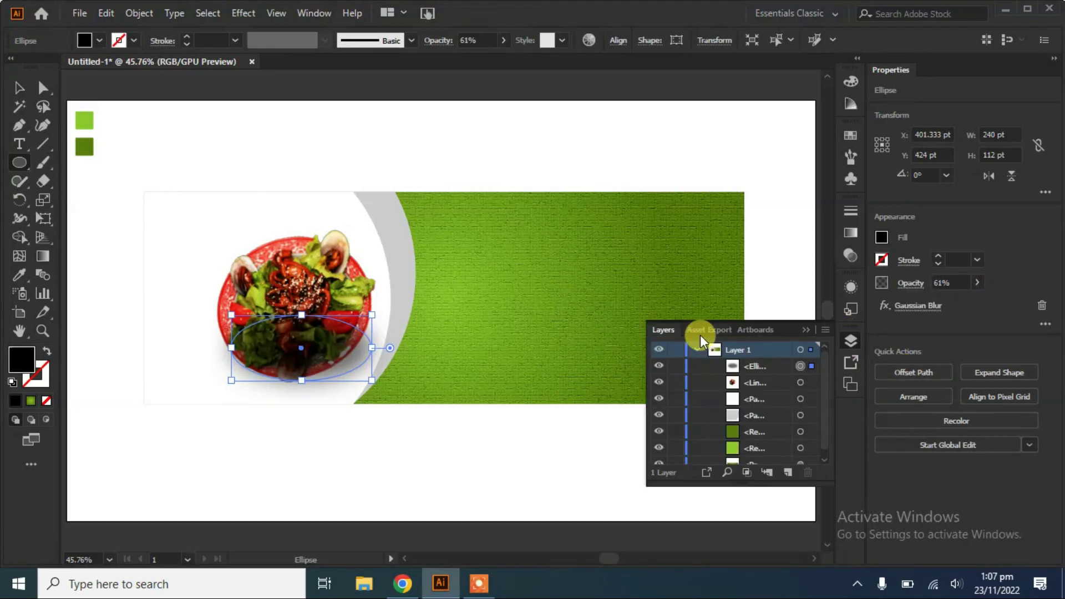
pyautogui.moveTo(746, 366); pyautogui.dragTo(759, 394)
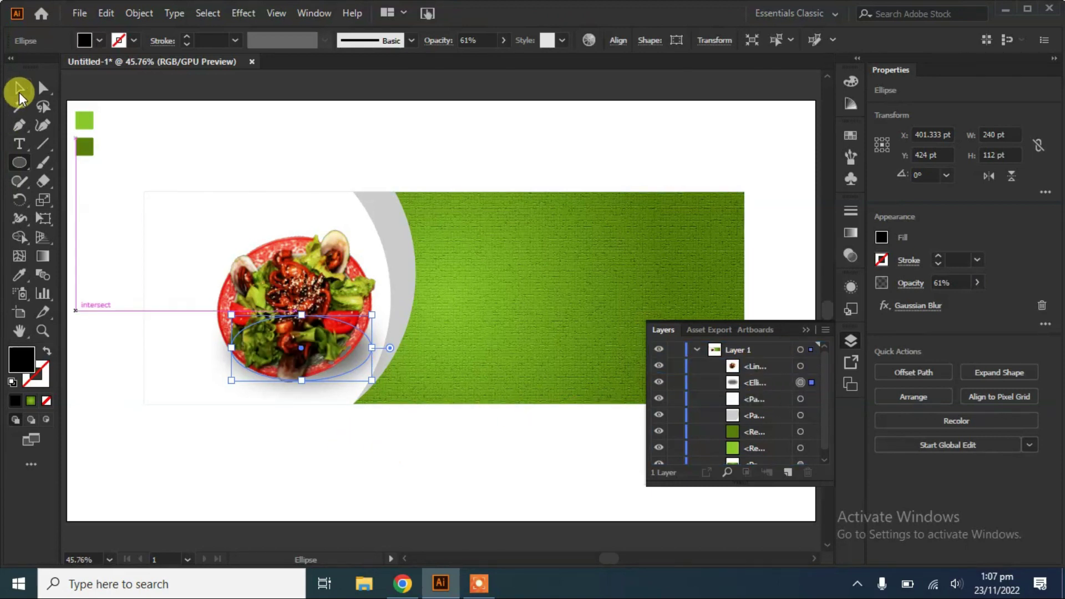
# Nudge the salad photo slightly up and left.
pyautogui.click(19, 87)
pyautogui.click(143, 420)
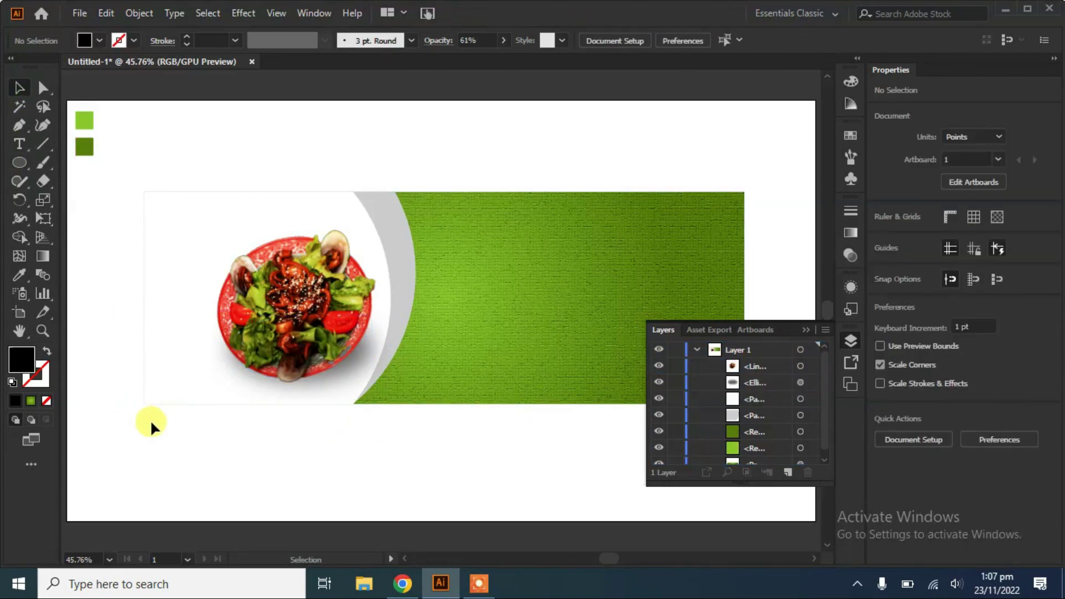
pyautogui.click(324, 320)
pyautogui.moveTo(320, 311); pyautogui.dragTo(309, 316)
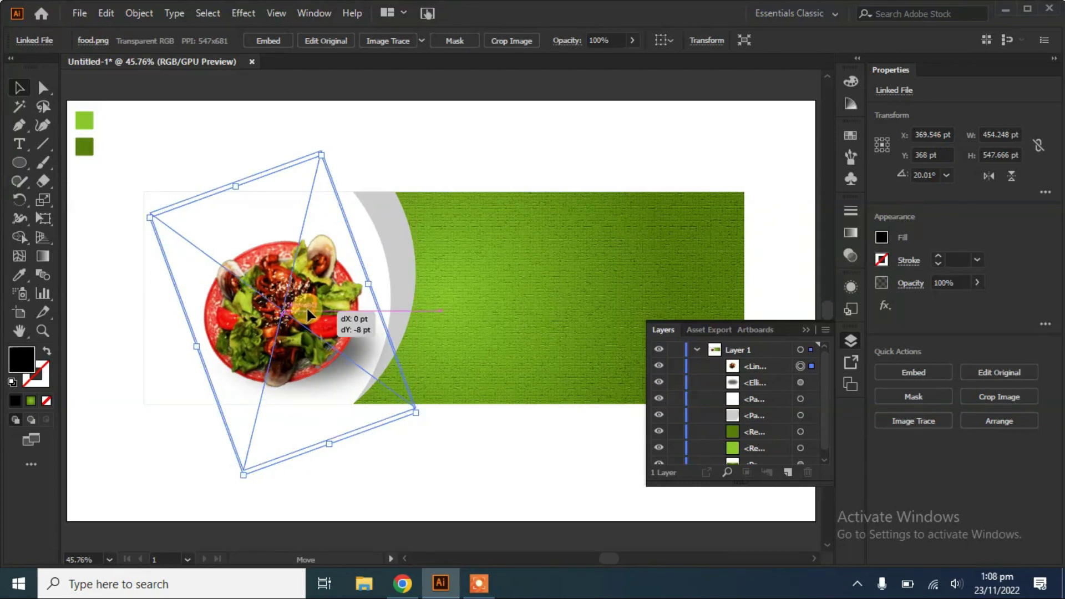
pyautogui.click(416, 473)
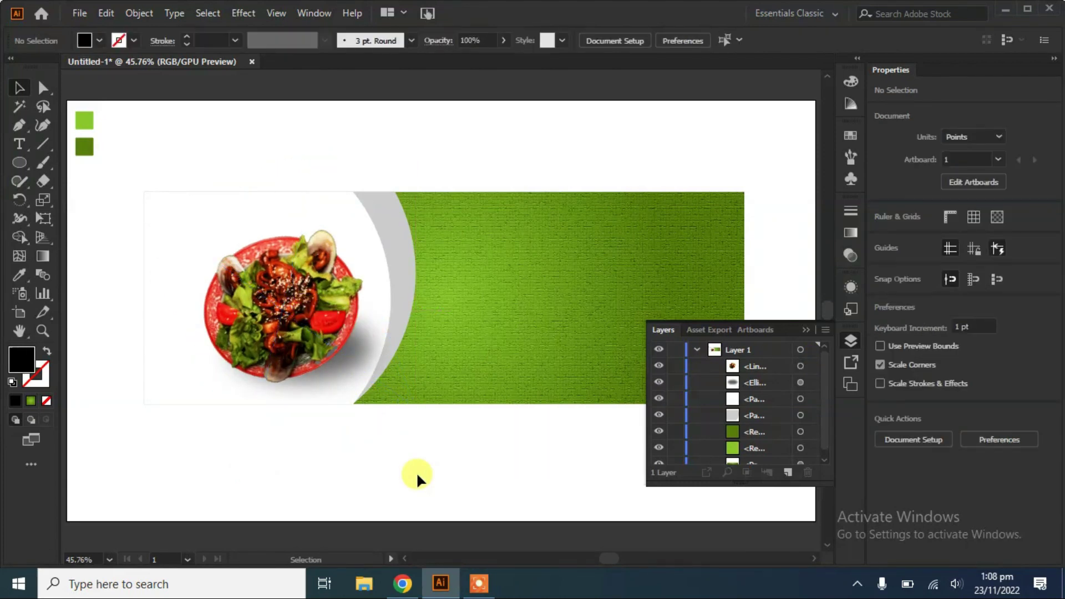
pyautogui.click(352, 365)
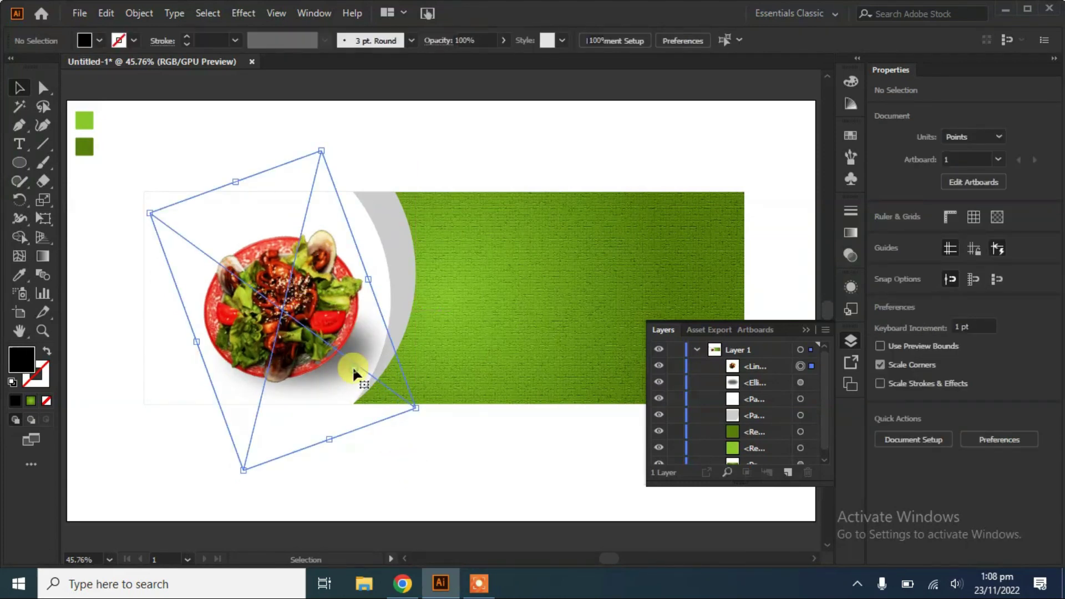
# Set the shadow ellipse's opacity to 80%.
pyautogui.click(800, 382)
pyautogui.click(976, 283)
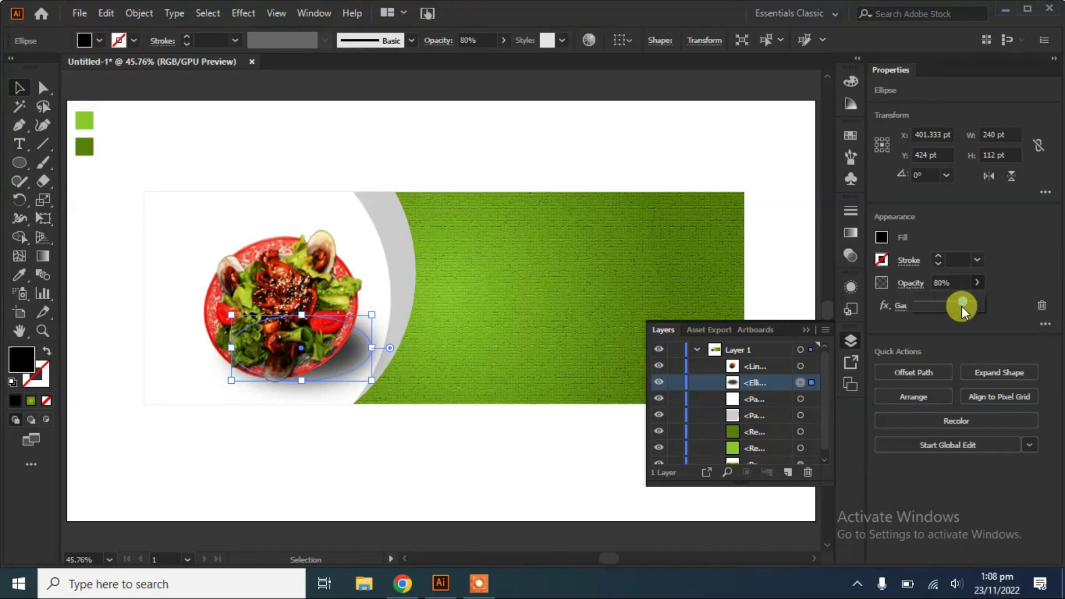
pyautogui.click(787, 249)
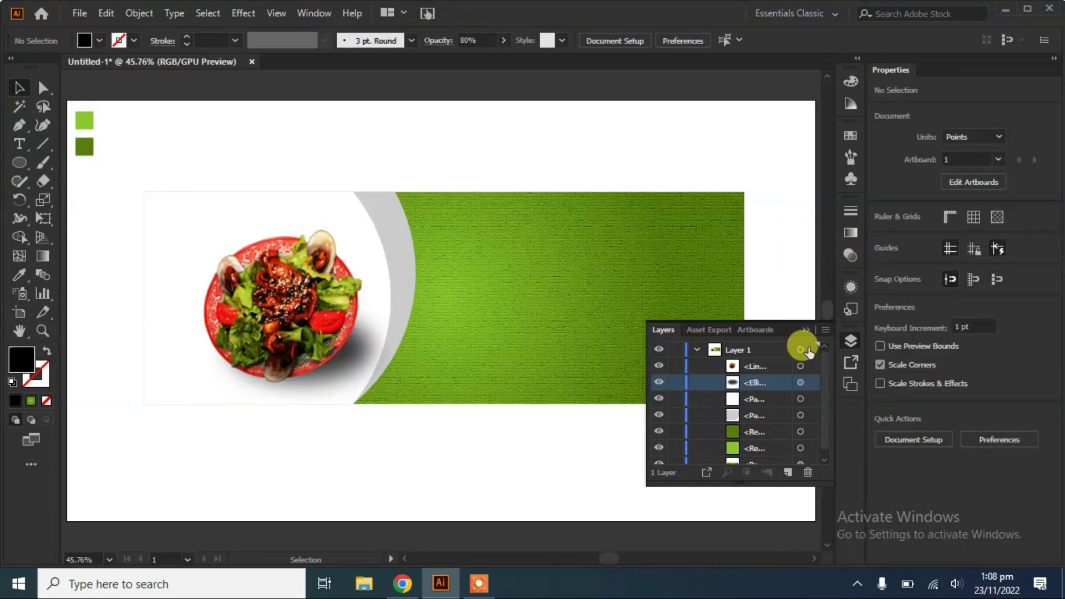
pyautogui.click(804, 330)
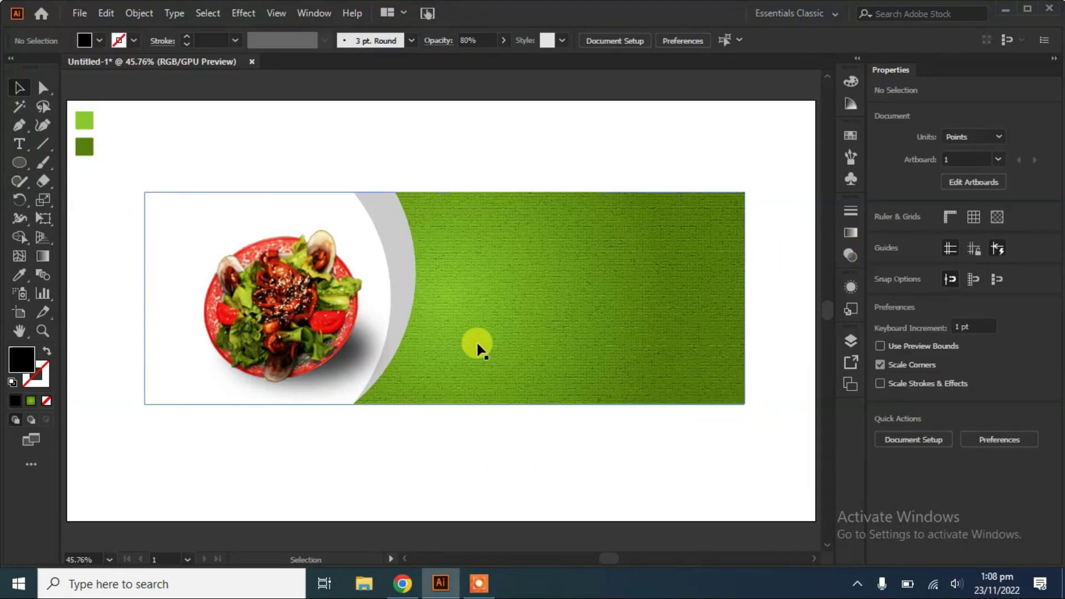
pyautogui.click(400, 364)
# Shrink the salad photo and its shadow together and shift them up-left.
pyautogui.click(850, 340)
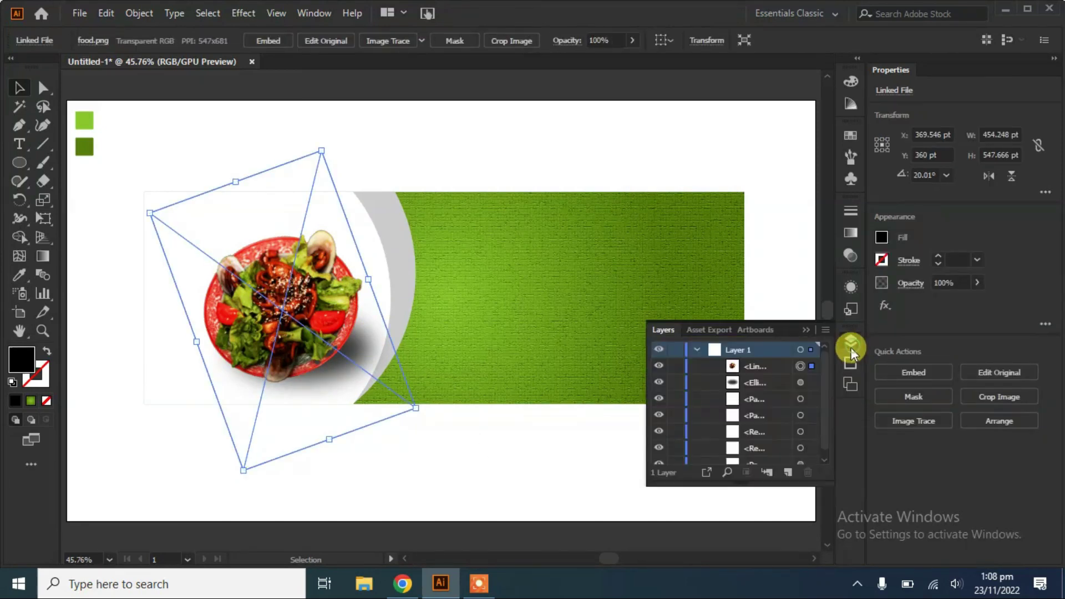
pyautogui.keyDown('shift'); pyautogui.click(800, 382); pyautogui.keyUp('shift')
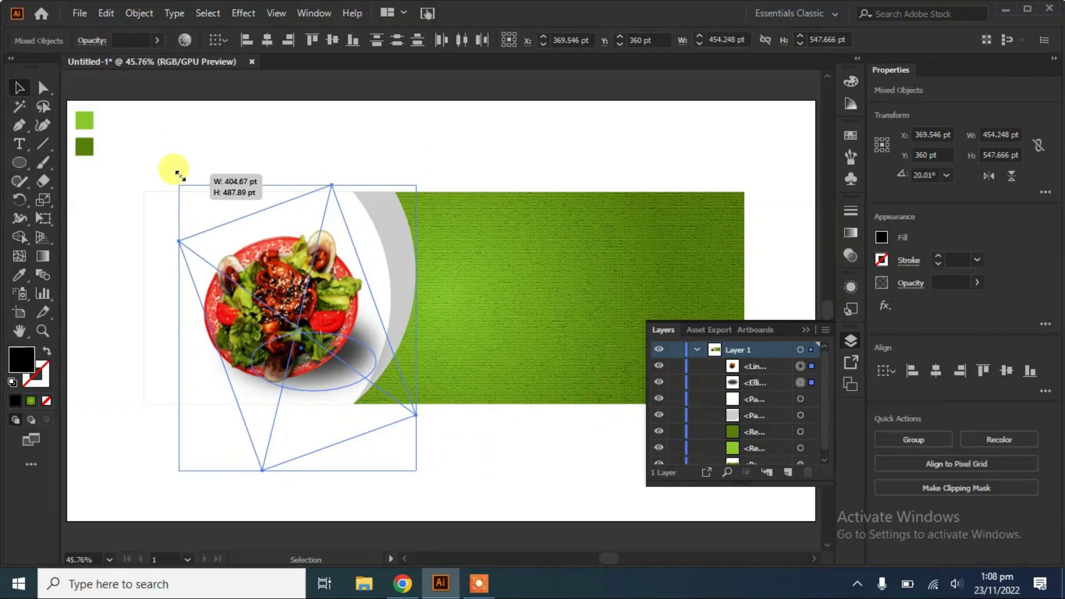
pyautogui.moveTo(150, 151); pyautogui.dragTo(187, 191)
pyautogui.moveTo(292, 353); pyautogui.dragTo(263, 343)
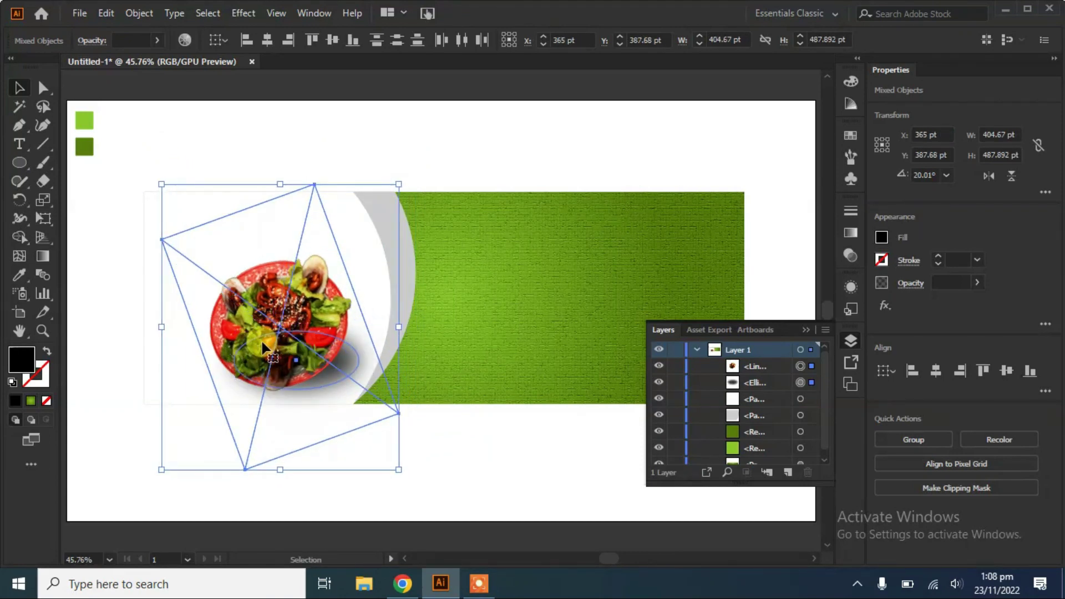
pyautogui.moveTo(161, 184); pyautogui.dragTo(178, 201)
pyautogui.click(517, 492)
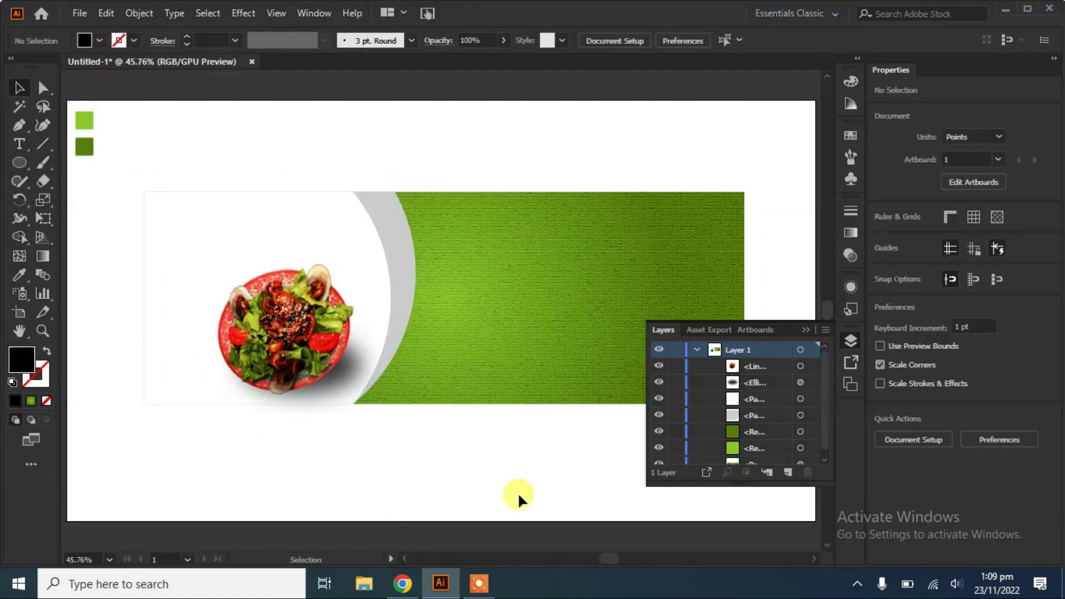
# Fill the white curved panel behind the salad with light grey.
pyautogui.click(347, 239)
pyautogui.click(96, 40)
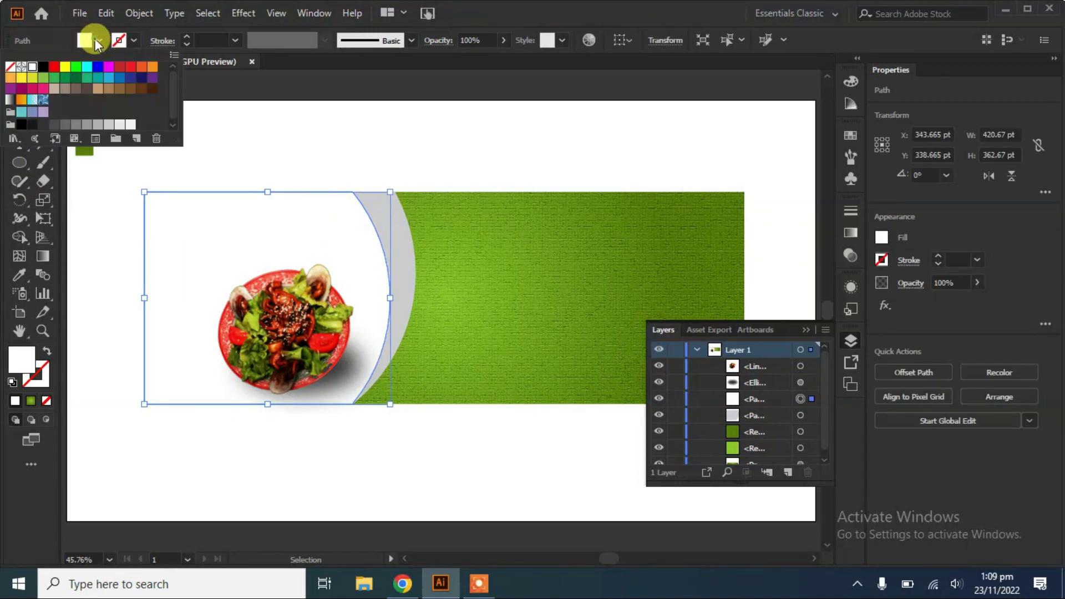
pyautogui.click(129, 123)
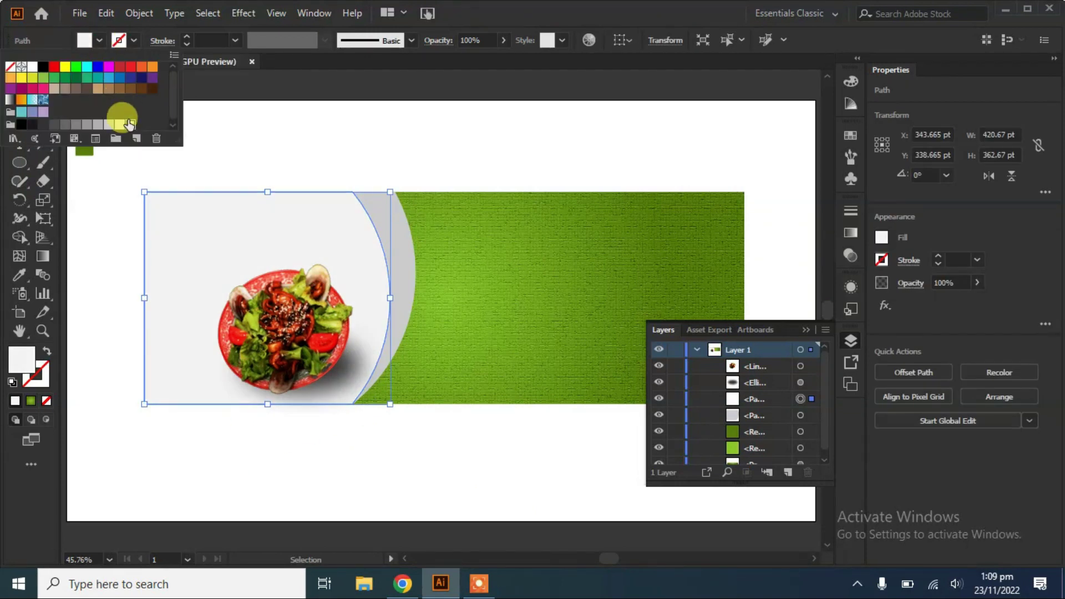
pyautogui.click(308, 156)
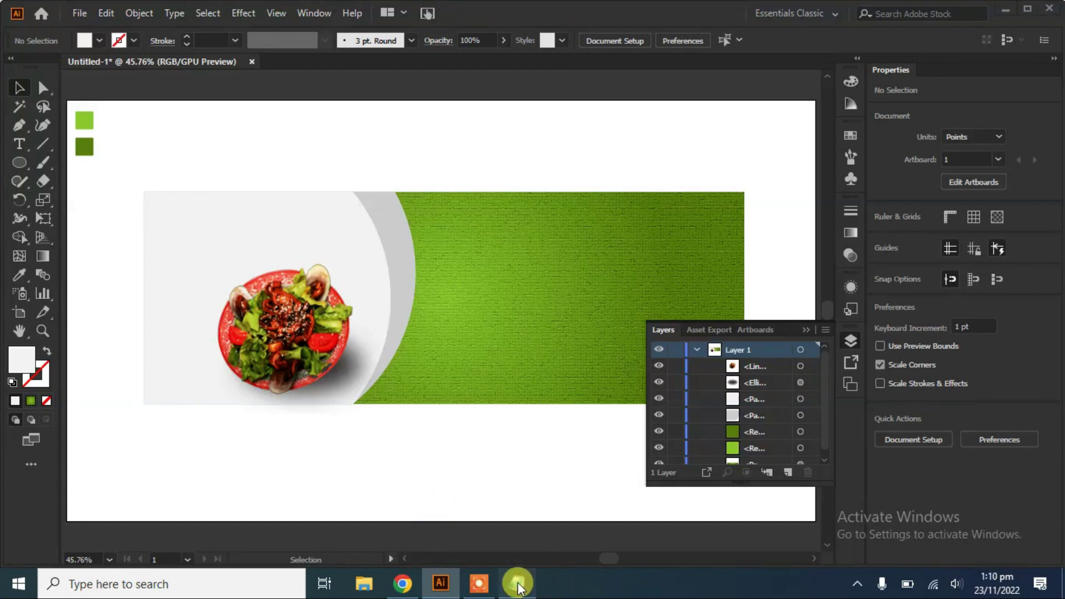
# Copy the FOOD BANNER text from the Notepad notes.
pyautogui.click(516, 584)
pyautogui.rightClick(304, 133)
pyautogui.click(220, 176)
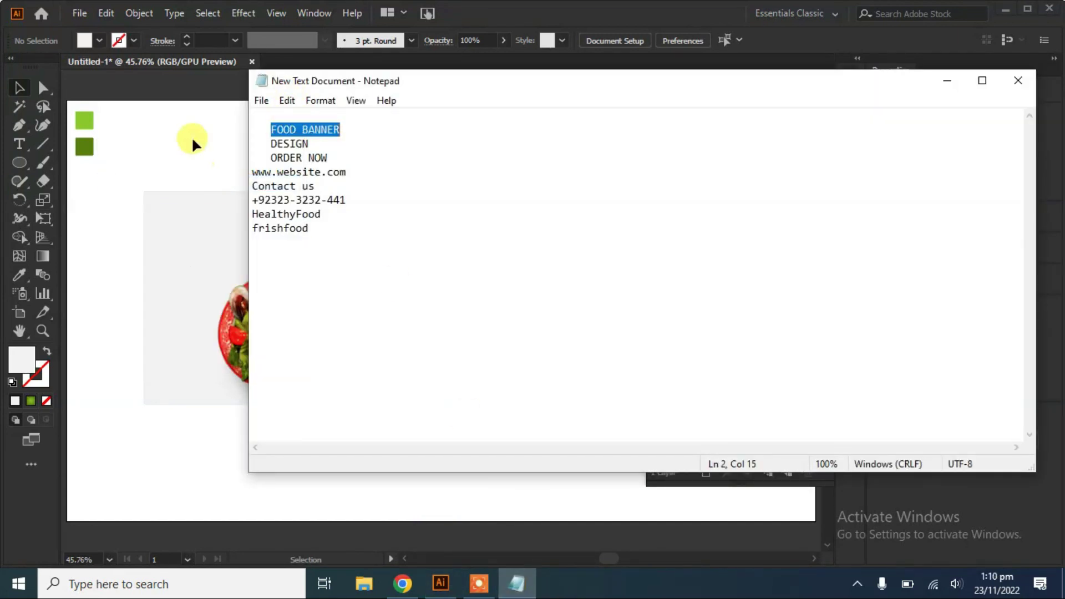
pyautogui.click(199, 144)
pyautogui.click(19, 143)
# Paste FOOD BANNER as a new text object on the green banner and enlarge it.
pyautogui.click(484, 211)
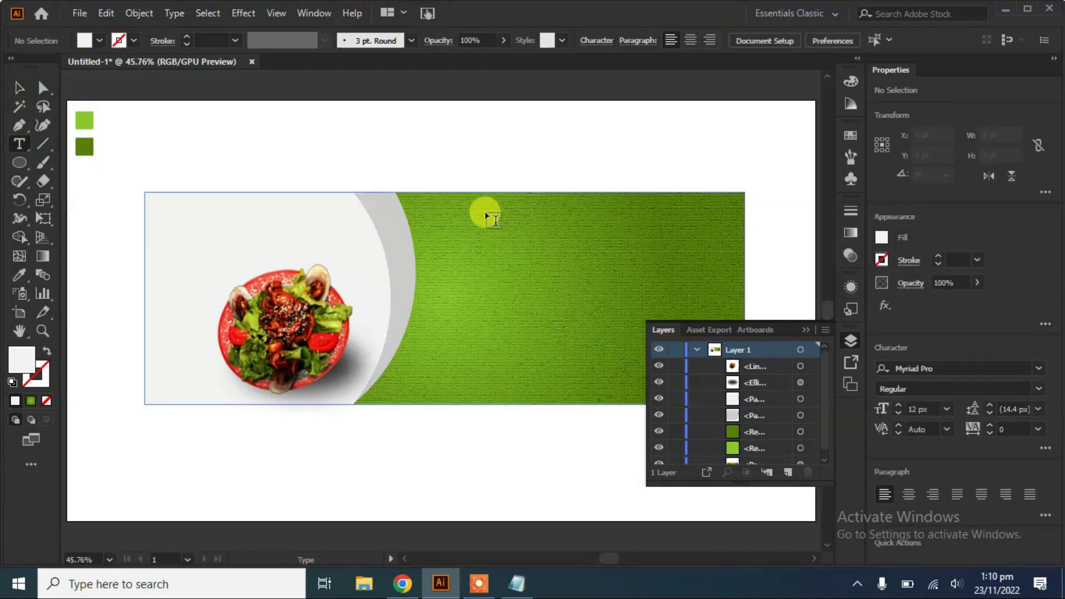
pyautogui.hotkey('ctrl', 'v')
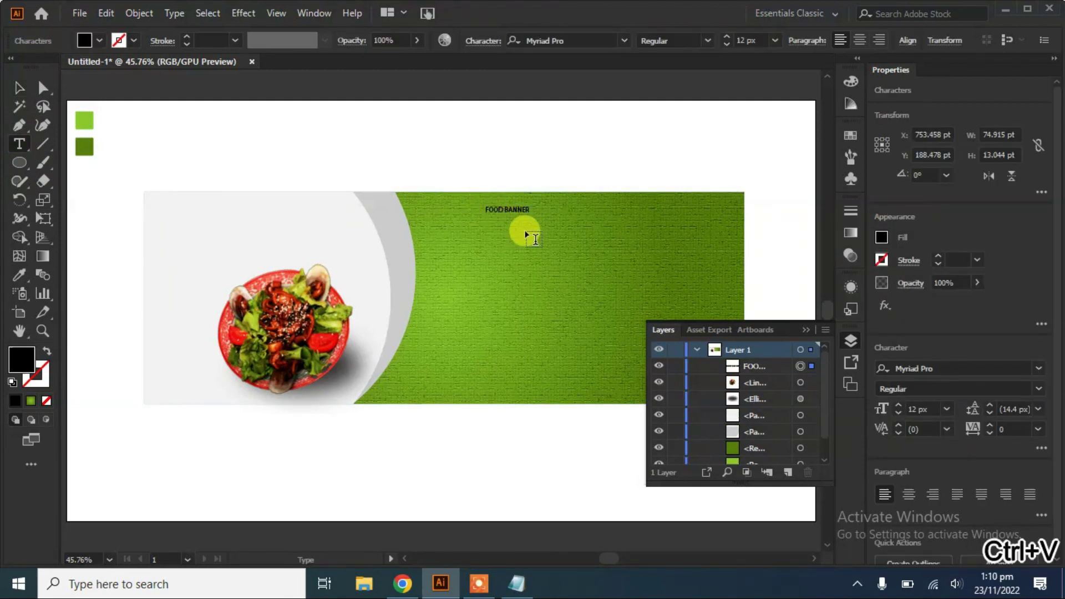
pyautogui.click(19, 89)
pyautogui.moveTo(530, 213)
pyautogui.mouseDown()
pyautogui.moveTo(710, 298)
pyautogui.moveTo(697, 292)
pyautogui.mouseUp()
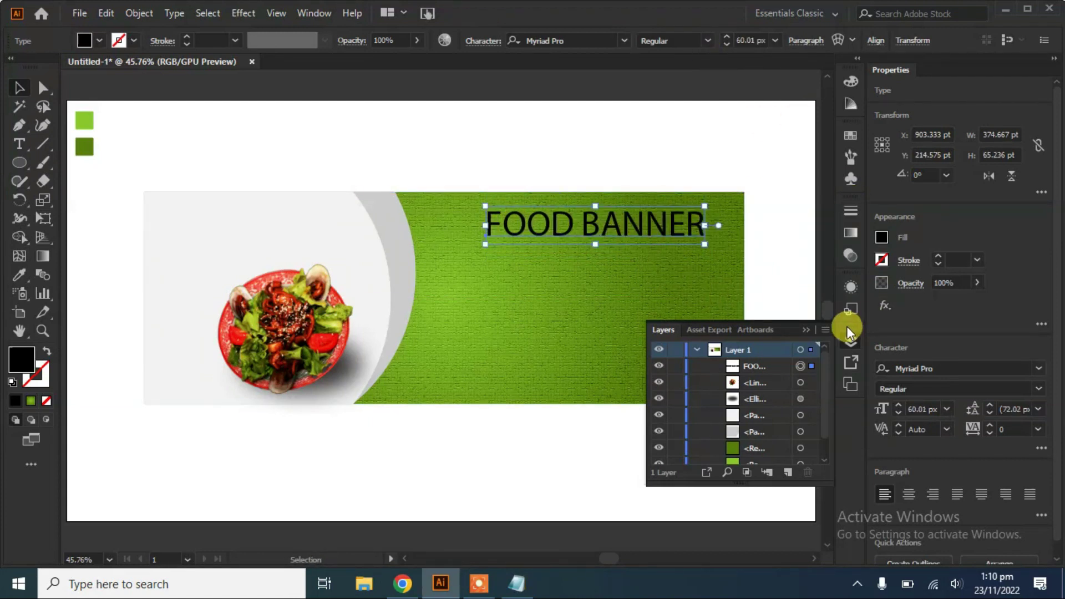
pyautogui.click(852, 343)
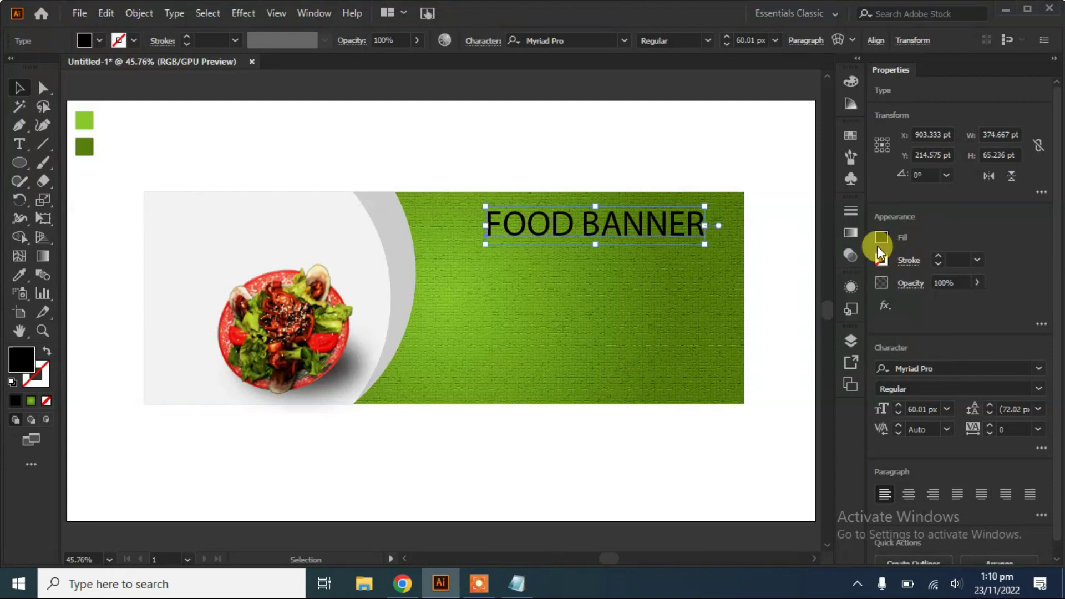
# Set the headline to Acumin Variable Concept SemiCondensed Black, 45 px, and move it right.
pyautogui.click(1038, 369)
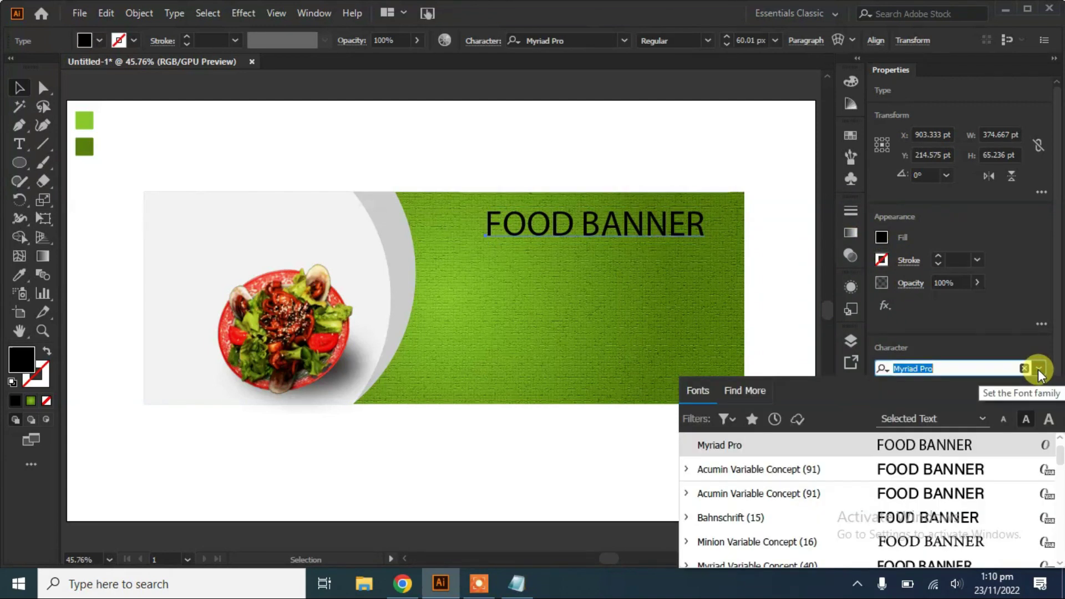
pyautogui.press('Down')
pyautogui.press('Down')
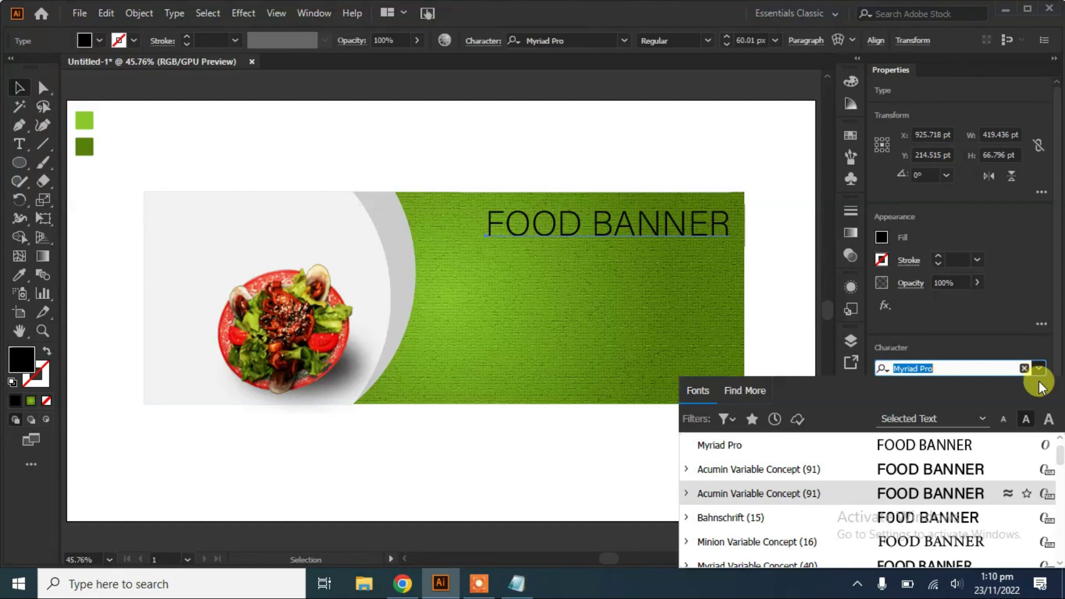
pyautogui.click(687, 470)
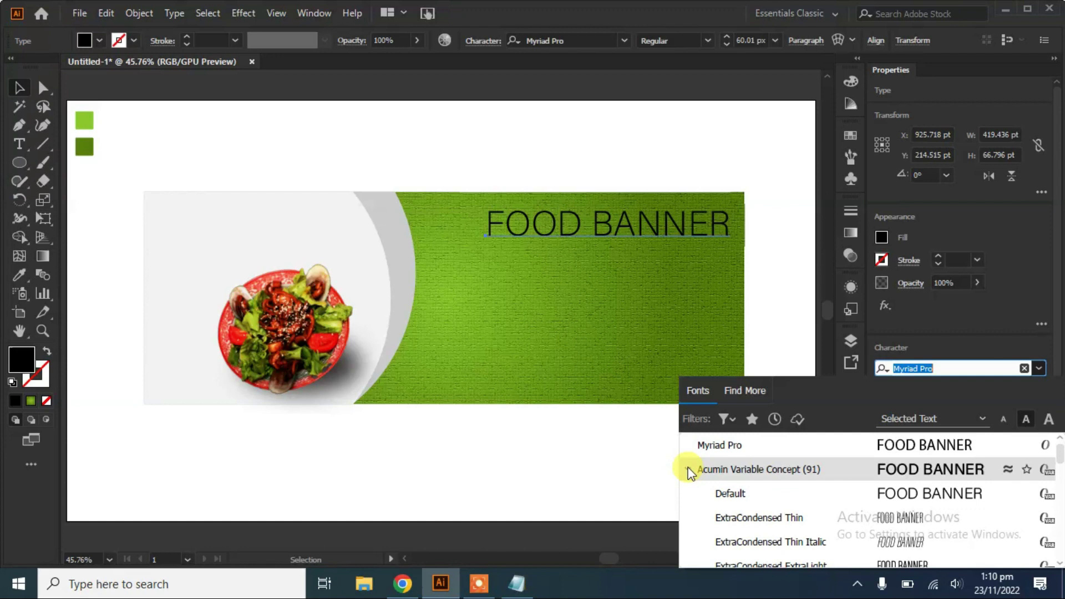
pyautogui.click(915, 470)
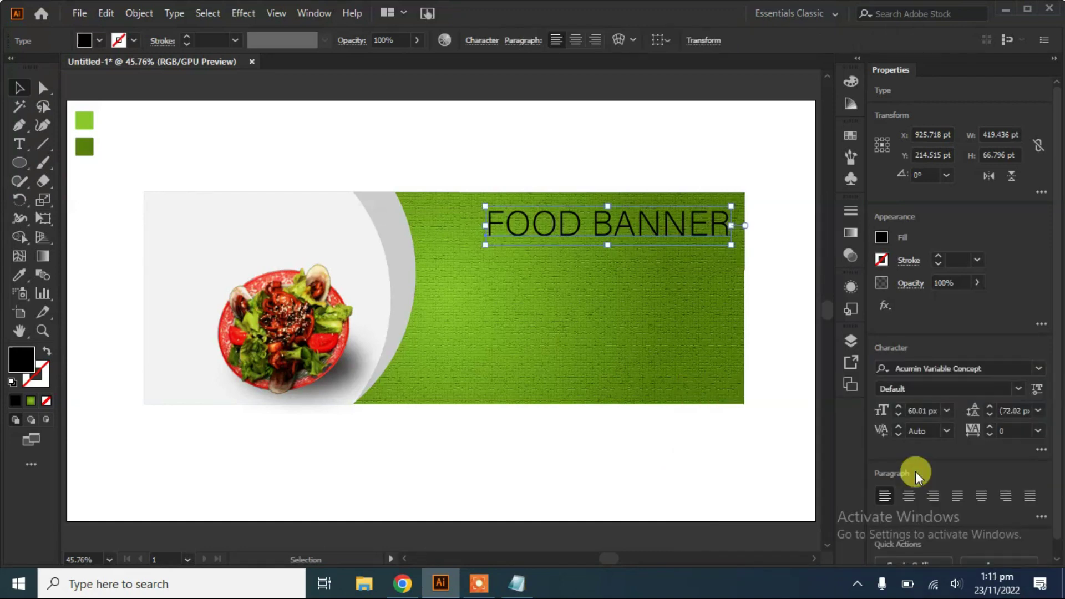
pyautogui.click(1019, 388)
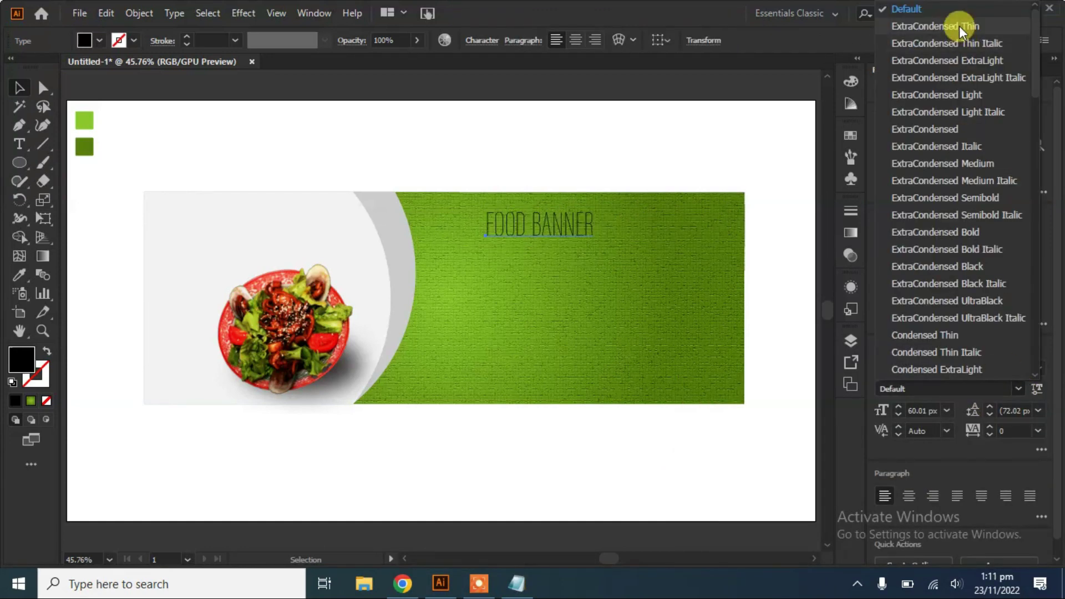
pyautogui.press('Down')
pyautogui.press('Down')
pyautogui.press('Down')
pyautogui.press('Down')
pyautogui.press('Down')
pyautogui.press('Down')
pyautogui.press('Down')
pyautogui.press('Down')
pyautogui.press('Down')
pyautogui.press('Down')
pyautogui.press('Down')
pyautogui.press('Down')
pyautogui.press('Down')
pyautogui.press('Down')
pyautogui.press('Down')
pyautogui.press('Down')
pyautogui.press('Down')
pyautogui.press('Down')
pyautogui.press('Down')
pyautogui.press('Down')
pyautogui.press('Down')
pyautogui.press('Down')
pyautogui.press('Down')
pyautogui.press('Down')
pyautogui.press('Down')
pyautogui.press('Down')
pyautogui.press('Down')
pyautogui.press('Down')
pyautogui.press('Down')
pyautogui.press('Down')
pyautogui.press('Down')
pyautogui.press('Down')
pyautogui.press('Down')
pyautogui.press('Down')
pyautogui.press('Down')
pyautogui.press('Down')
pyautogui.press('Down')
pyautogui.press('Down')
pyautogui.press('Down')
pyautogui.press('Down')
pyautogui.press('Down')
pyautogui.press('Down')
pyautogui.press('Down')
pyautogui.press('Down')
pyautogui.press('Down')
pyautogui.press('Up')
pyautogui.press('Up')
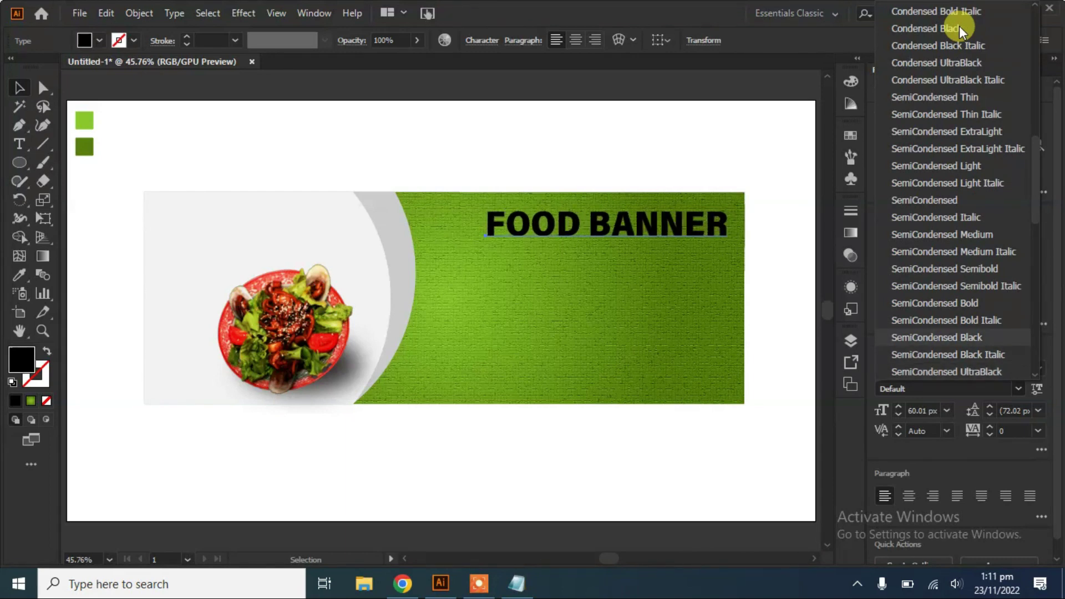
pyautogui.press('Return')
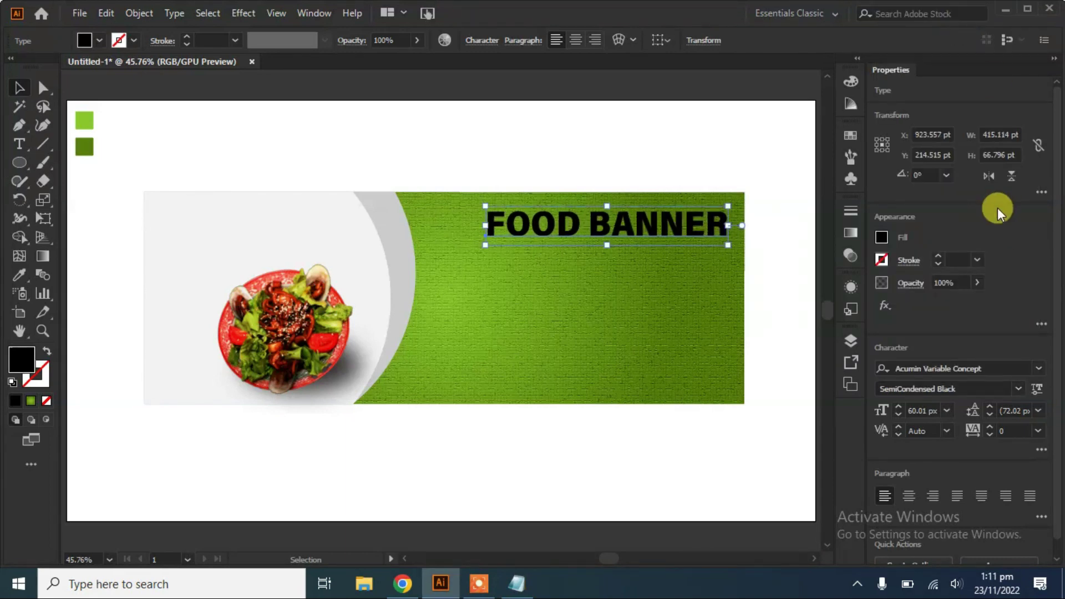
pyautogui.click(898, 417)
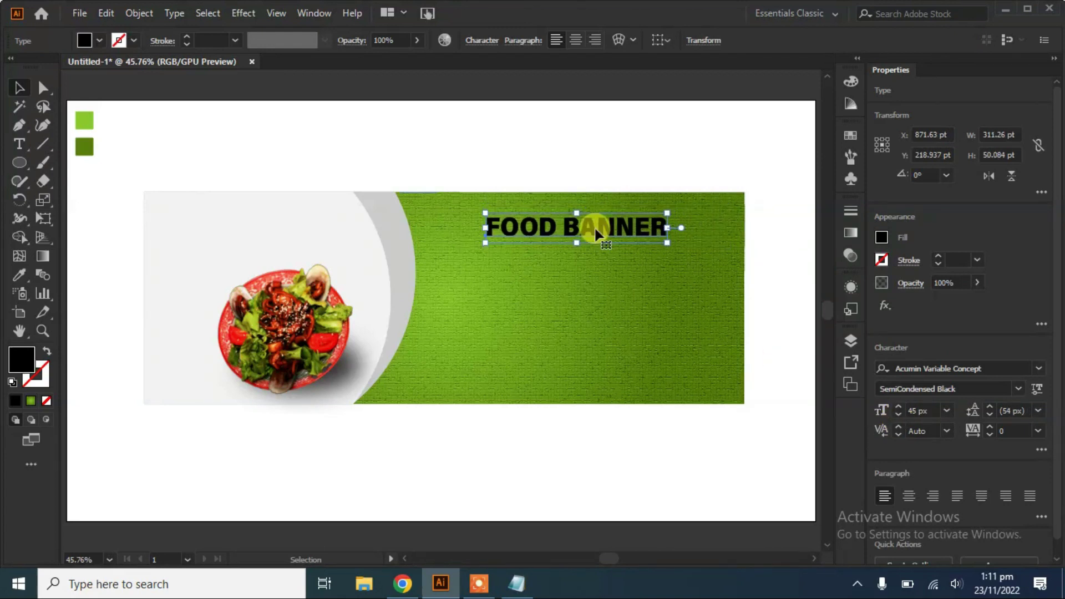
pyautogui.moveTo(588, 228); pyautogui.dragTo(640, 228)
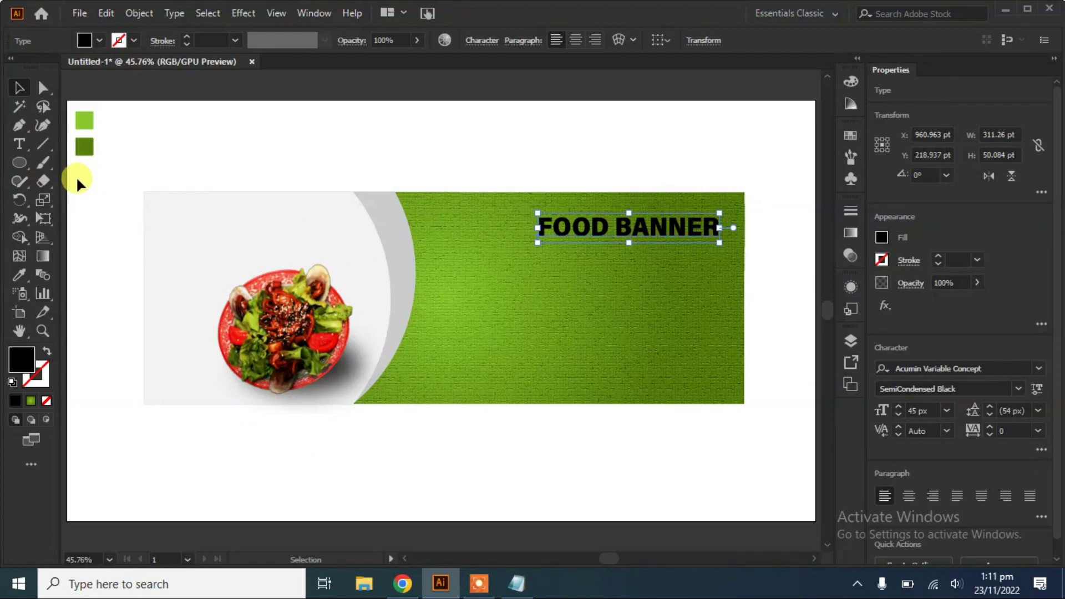
pyautogui.hotkey('ctrl', 'r')
# Add ruler guides marking the banner's inner margins at the right, top, bottom and left edges.
pyautogui.moveTo(71, 269); pyautogui.dragTo(732, 265)
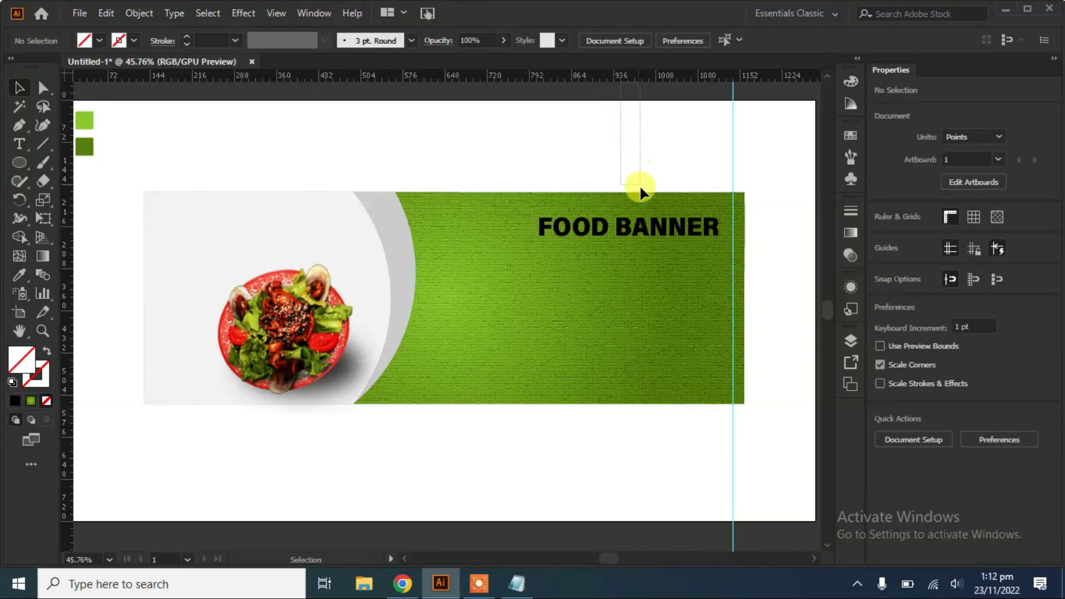
pyautogui.moveTo(638, 73); pyautogui.dragTo(660, 208)
pyautogui.moveTo(549, 82); pyautogui.dragTo(564, 162)
pyautogui.click(620, 394)
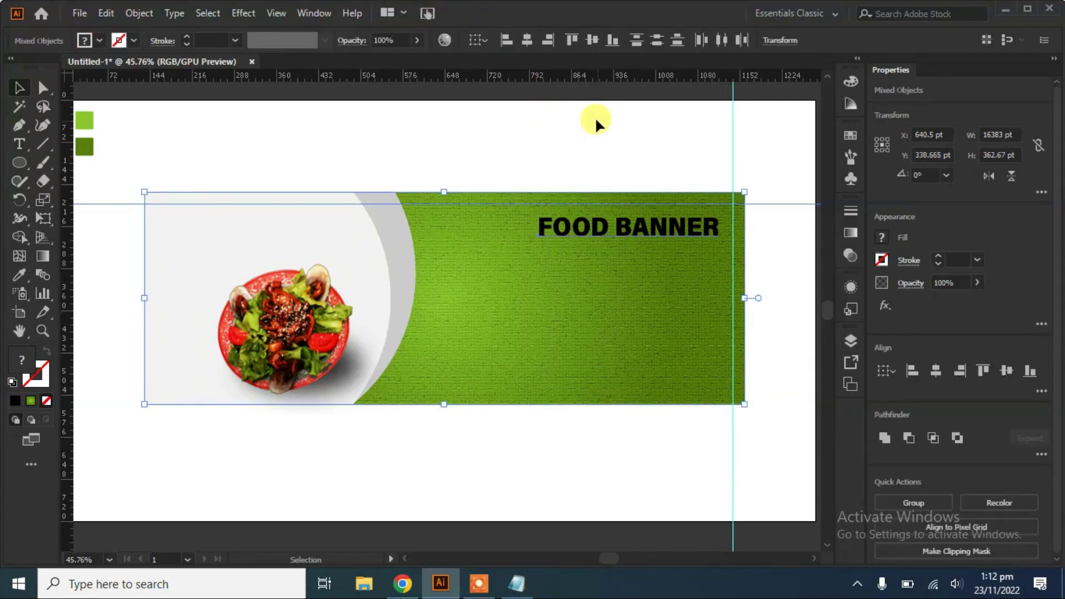
pyautogui.moveTo(575, 84); pyautogui.dragTo(614, 346)
pyautogui.moveTo(625, 396); pyautogui.dragTo(624, 393)
pyautogui.moveTo(70, 188); pyautogui.dragTo(158, 200)
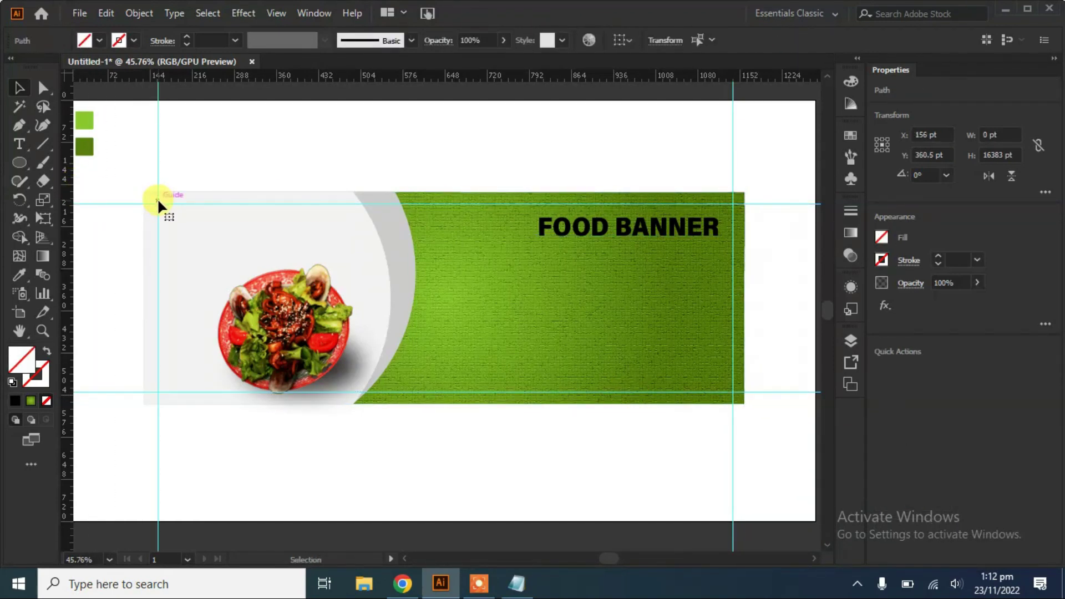
# Nudge the FOOD BANNER headline up by about 8 pt.
pyautogui.click(558, 467)
pyautogui.click(624, 227)
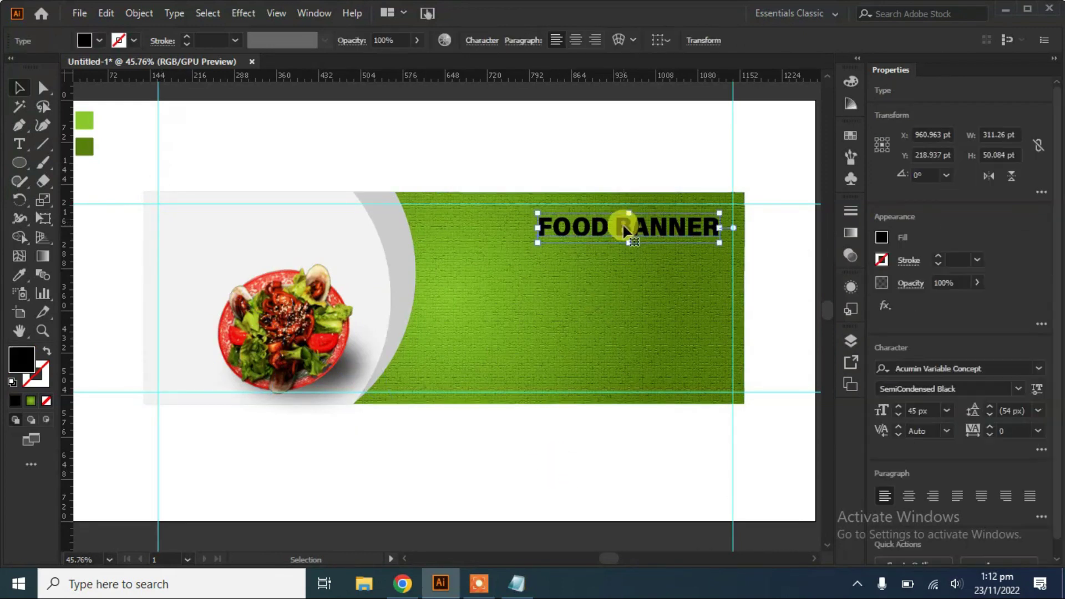
pyautogui.moveTo(623, 225); pyautogui.dragTo(622, 220)
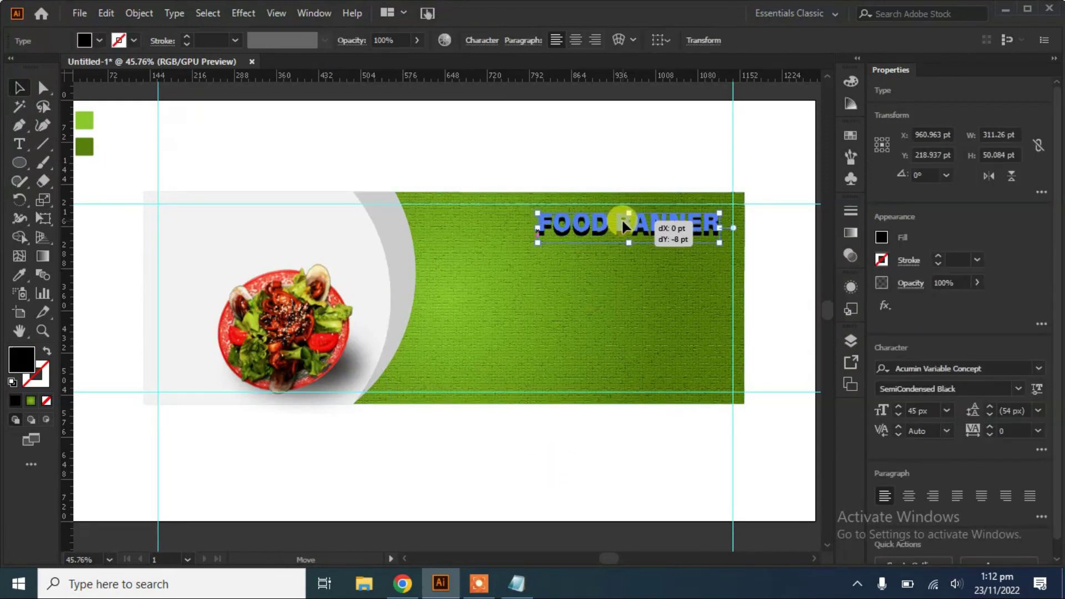
# Color the word BANNER white, leaving FOOD black.
pyautogui.click(19, 142)
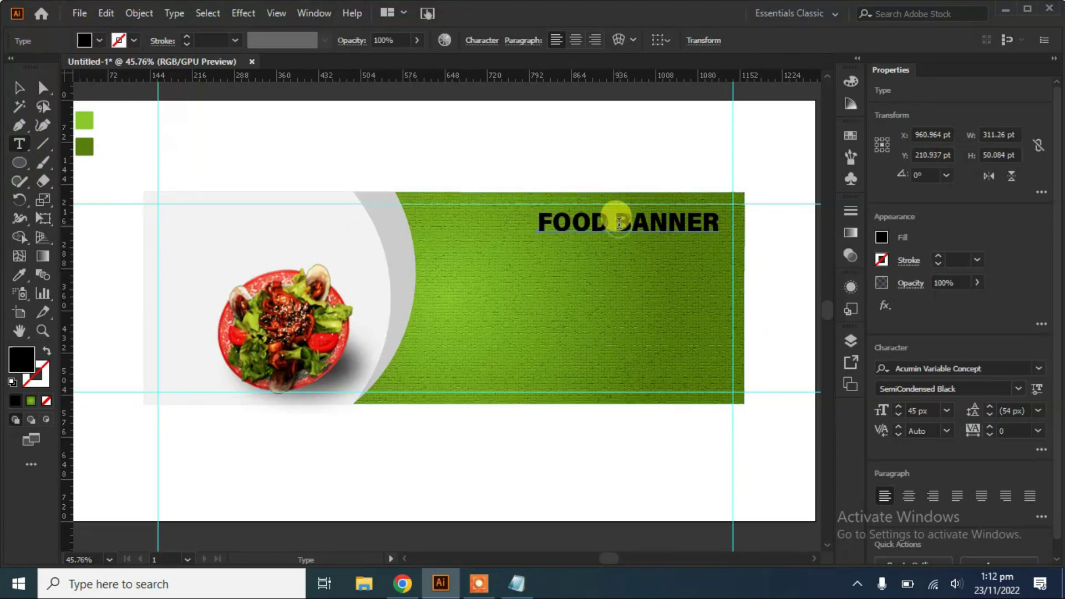
pyautogui.moveTo(619, 223); pyautogui.dragTo(719, 222)
pyautogui.click(92, 38)
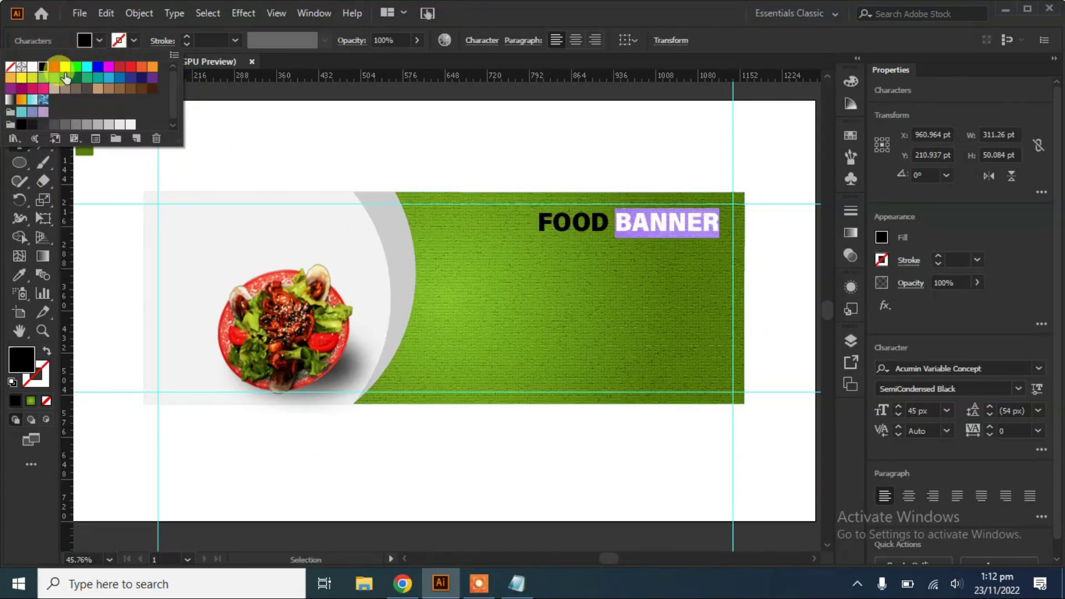
pyautogui.click(123, 118)
pyautogui.click(344, 138)
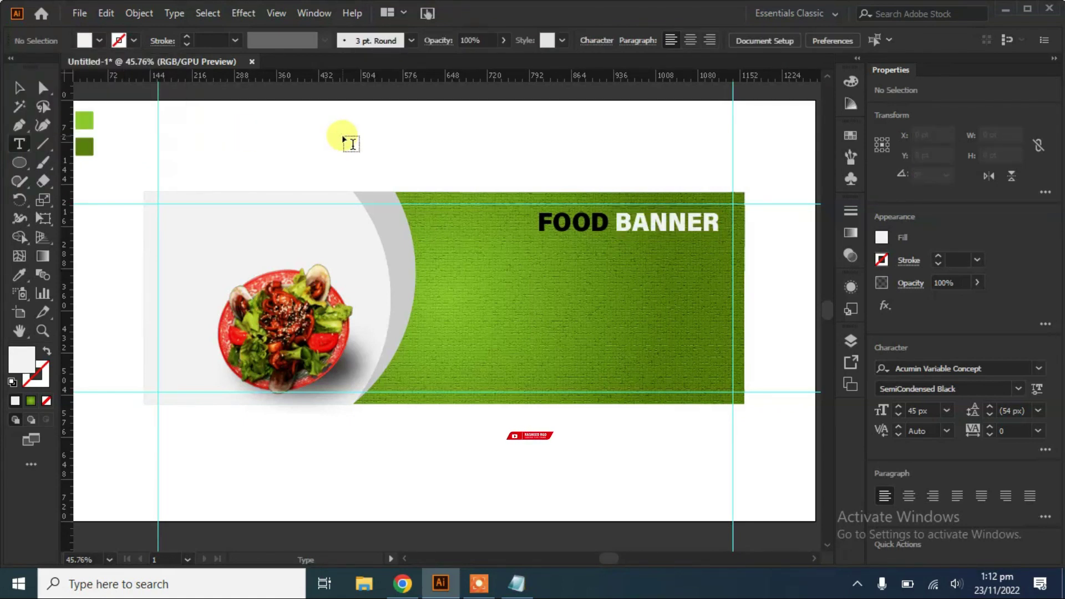
# Copy DESIGN from the Notepad notes and paste it as text beneath FOOD BANNER.
pyautogui.hotkey('alt', 'Tab')
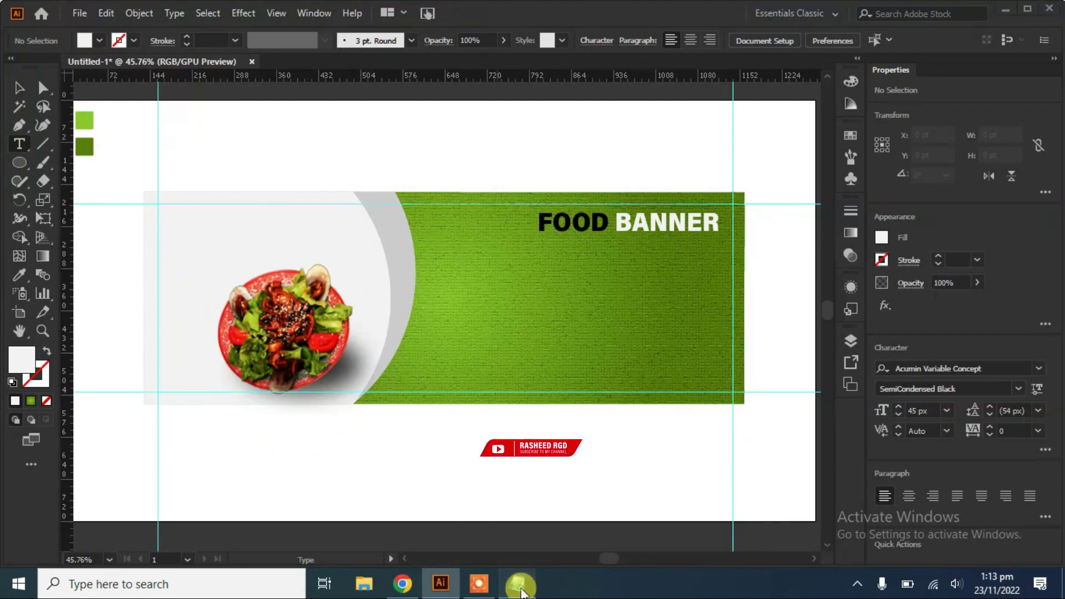
pyautogui.moveTo(271, 143); pyautogui.dragTo(309, 144)
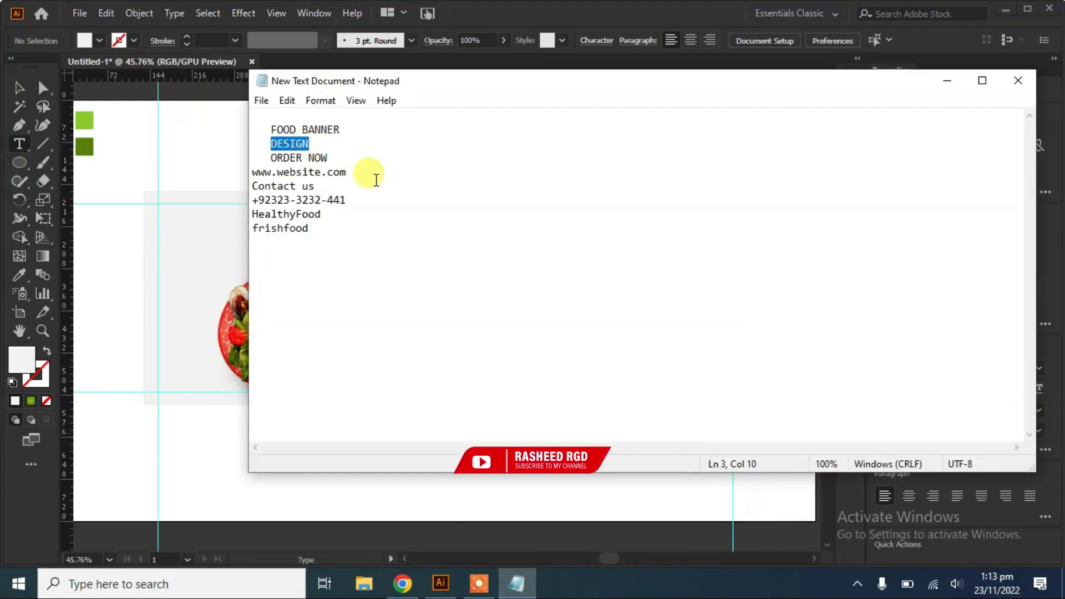
pyautogui.hotkey('ctrl', 'c')
pyautogui.click(221, 183)
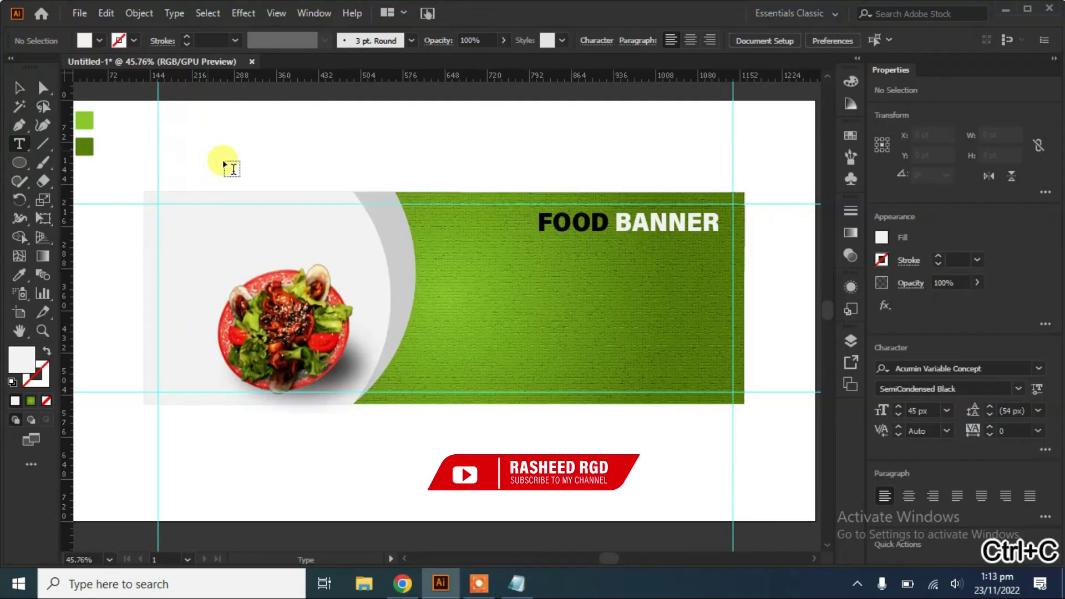
pyautogui.click(599, 254)
pyautogui.hotkey('ctrl', 'v')
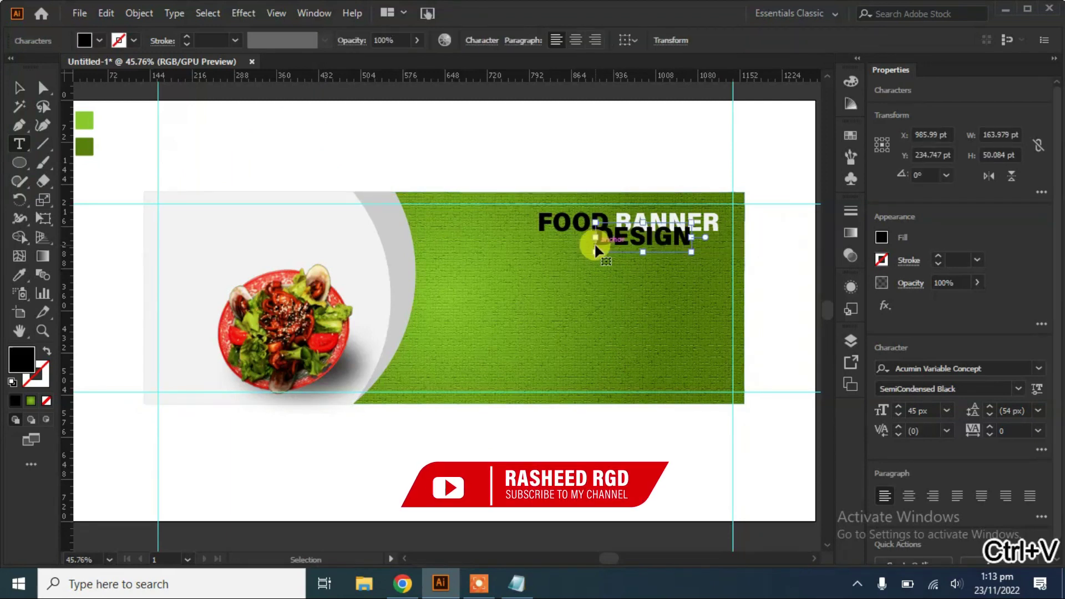
pyautogui.click(18, 88)
pyautogui.moveTo(660, 240)
pyautogui.mouseDown()
pyautogui.moveTo(643, 264)
pyautogui.moveTo(602, 254)
pyautogui.mouseUp()
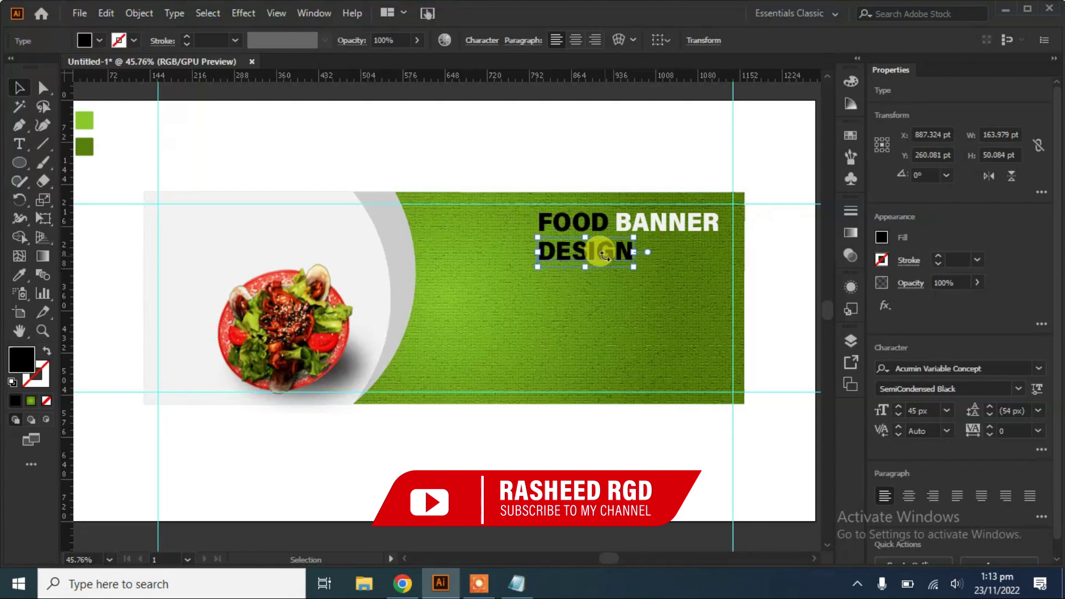
# Set DESIGN to Acumin ExtraLight at 25 px and move it under BANNER.
pyautogui.click(1016, 391)
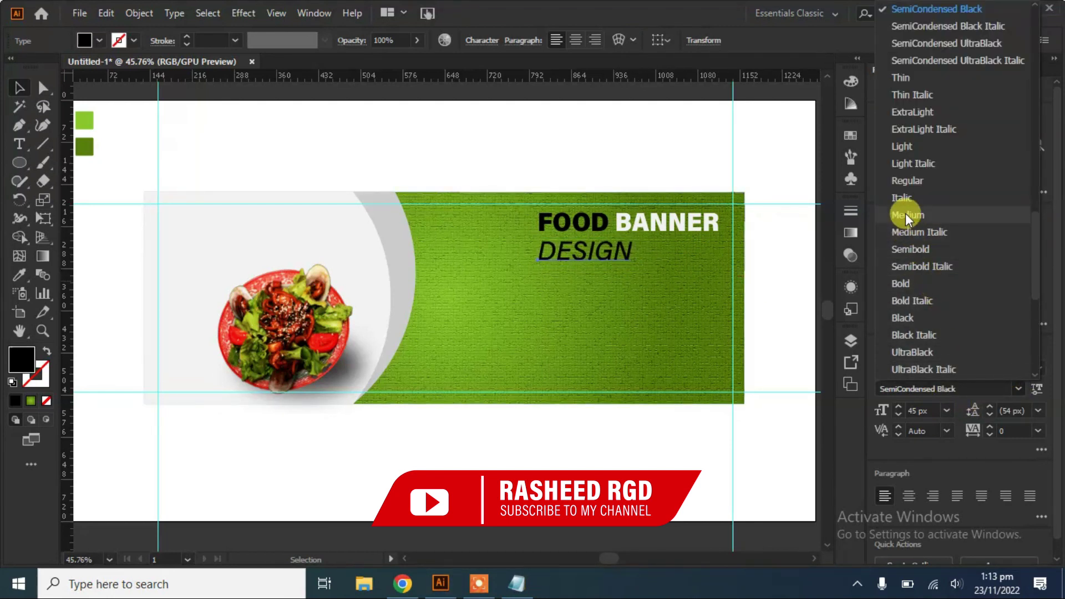
pyautogui.click(899, 111)
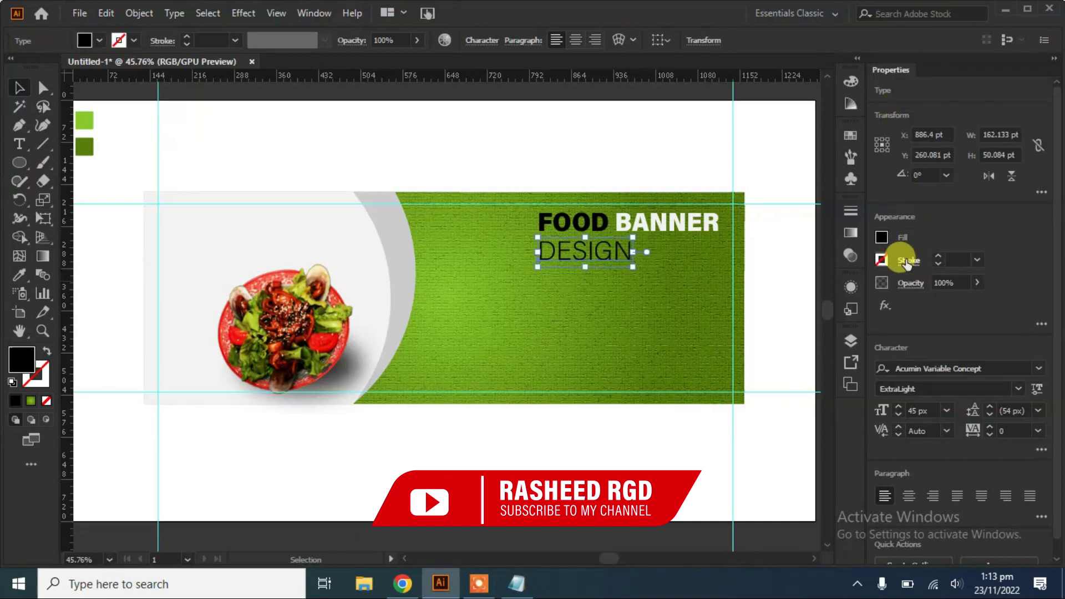
pyautogui.click(898, 415)
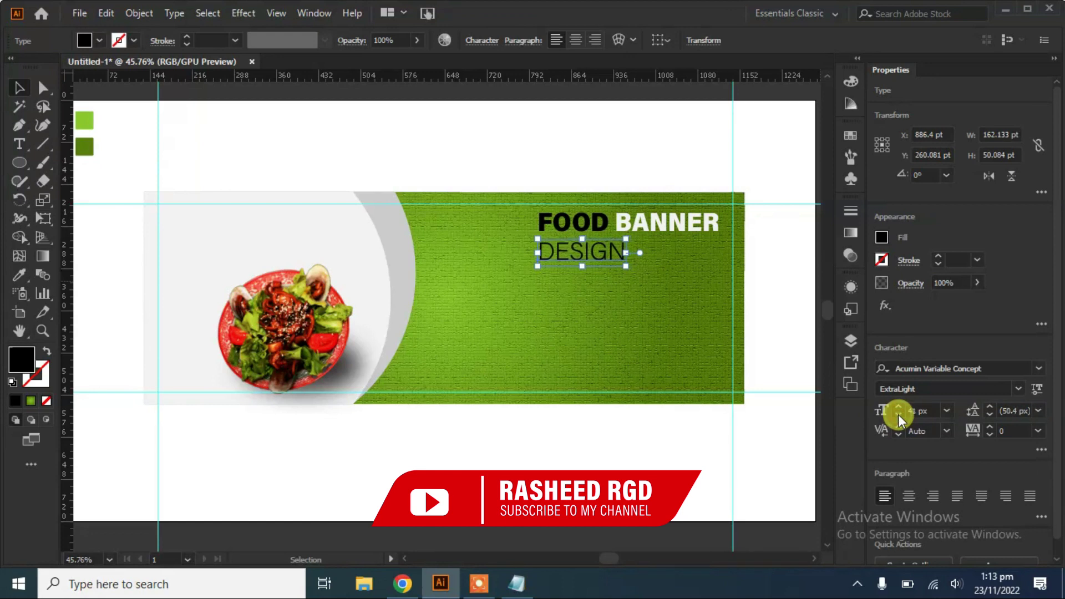
pyautogui.write('25')
pyautogui.moveTo(571, 252); pyautogui.dragTo(650, 242)
# Widen DESIGN's letter spacing to 600, then raise it to 690.
pyautogui.click(1038, 431)
pyautogui.click(1004, 431)
pyautogui.write('600')
pyautogui.press('Return')
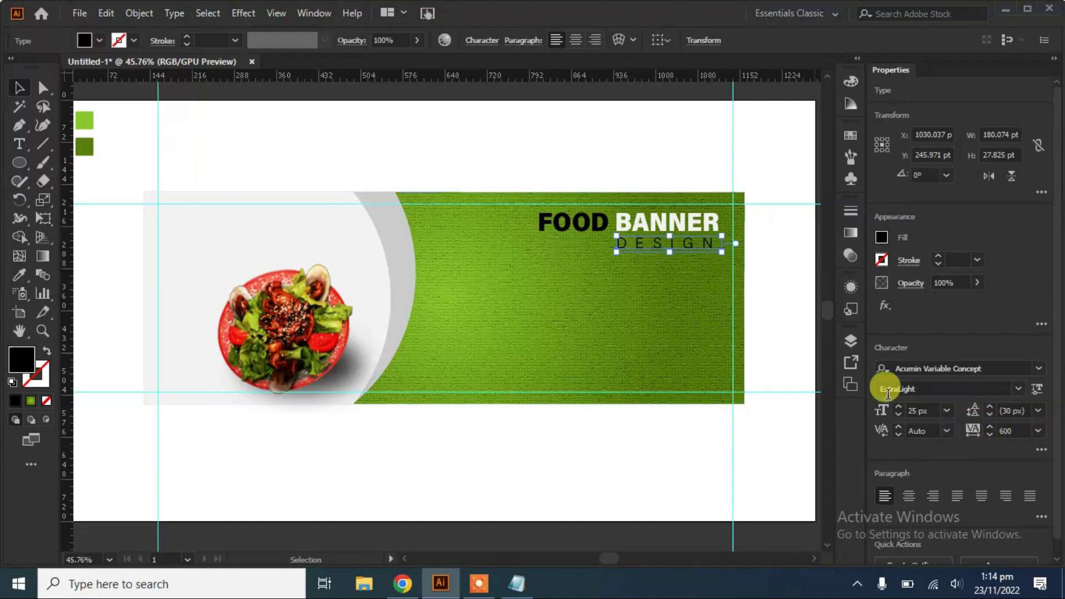
pyautogui.click(990, 427)
pyautogui.click(989, 427)
pyautogui.click(989, 427)
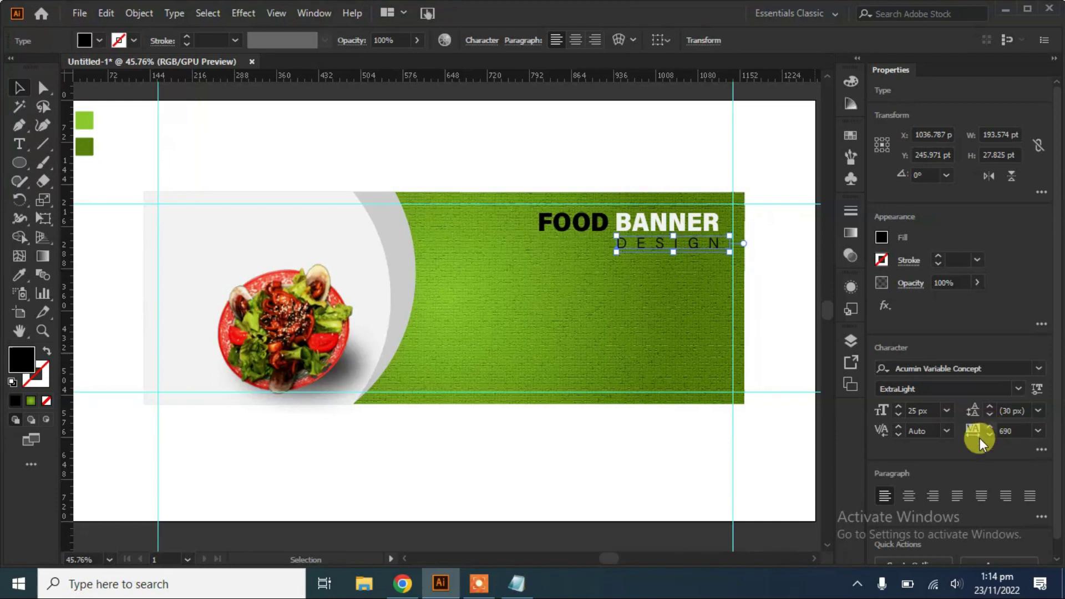
pyautogui.click(789, 343)
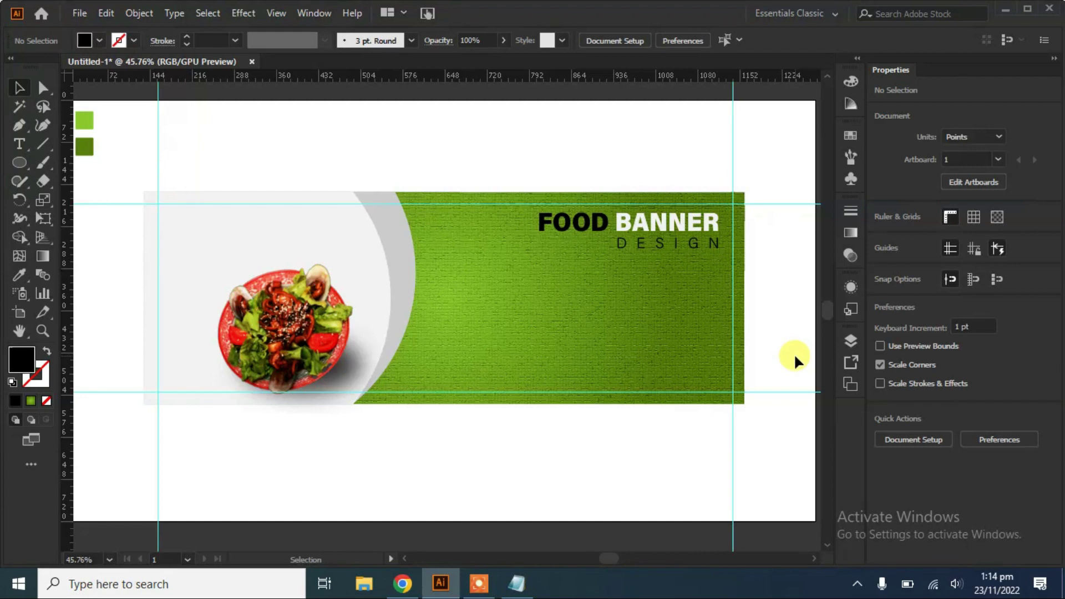
# Draw a 120 pt black line with a 2 px stroke under FOOD, left of DESIGN.
pyautogui.click(19, 126)
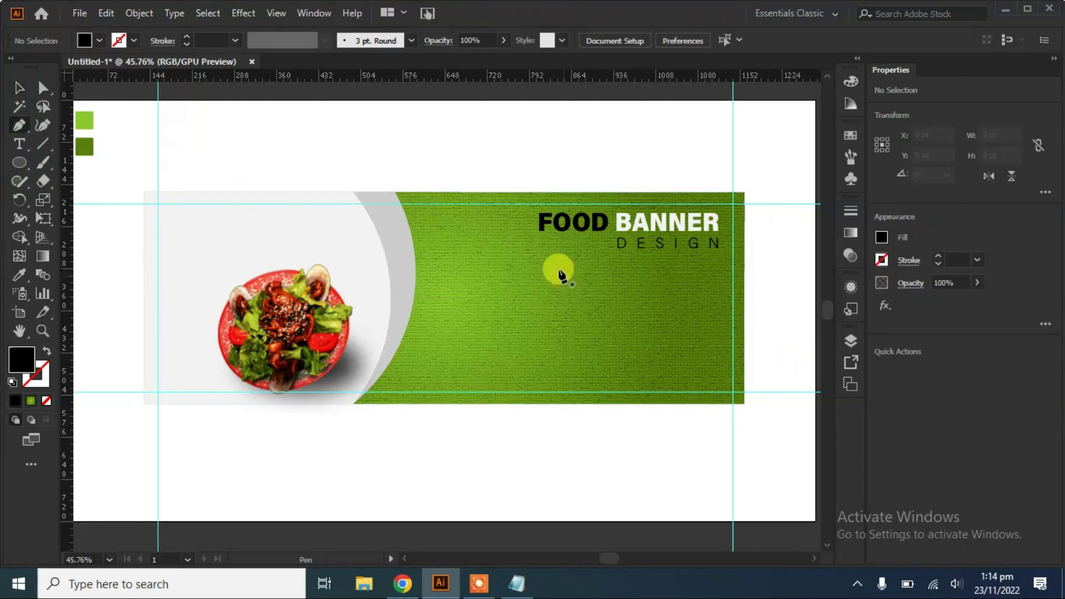
pyautogui.click(610, 243)
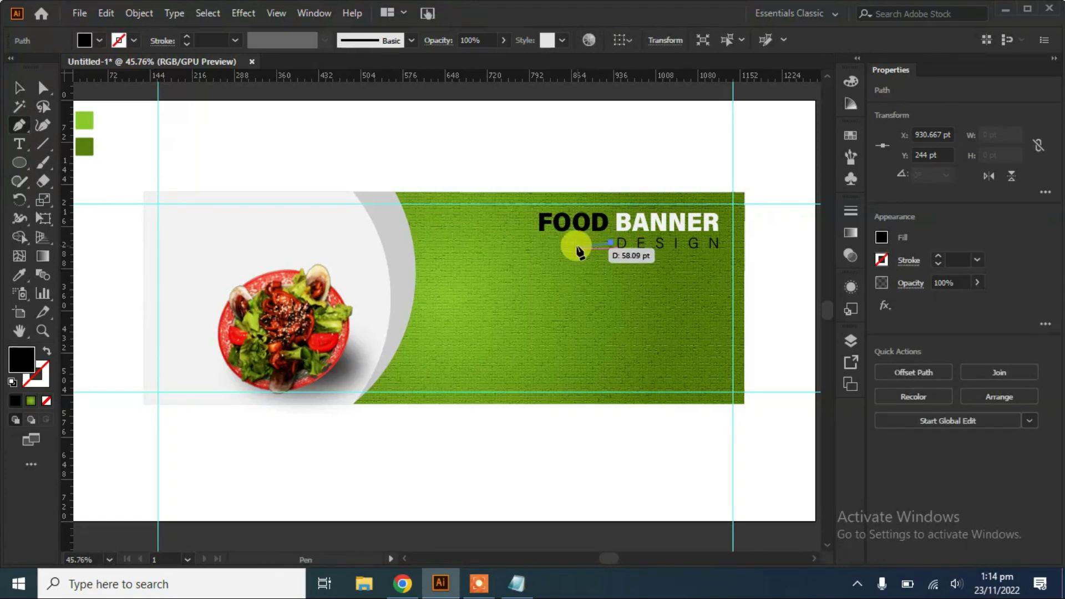
pyautogui.click(541, 244)
pyautogui.press('Escape')
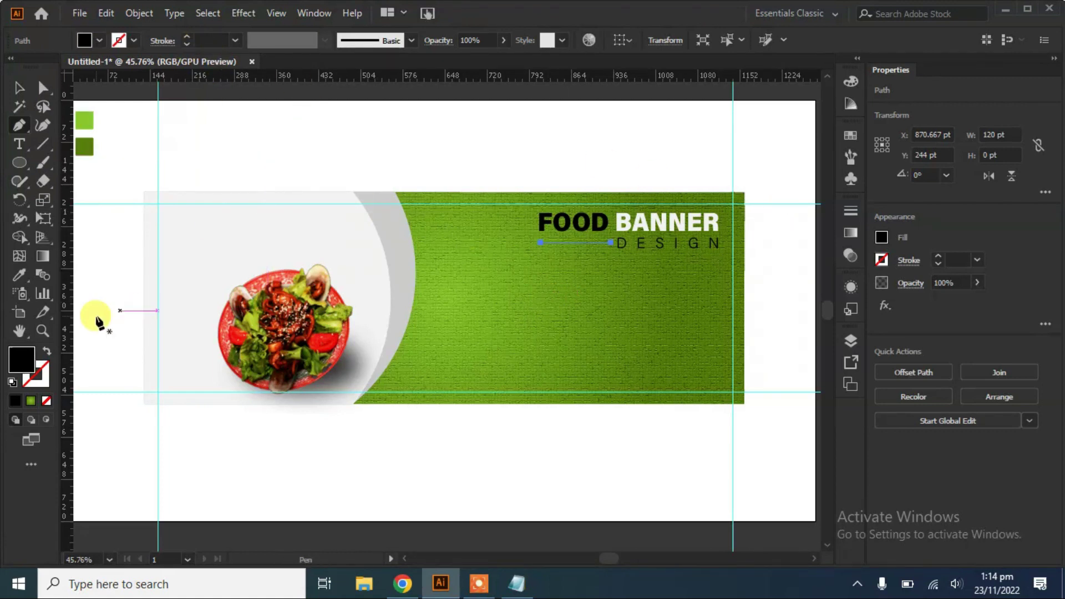
pyautogui.click(47, 352)
pyautogui.click(186, 37)
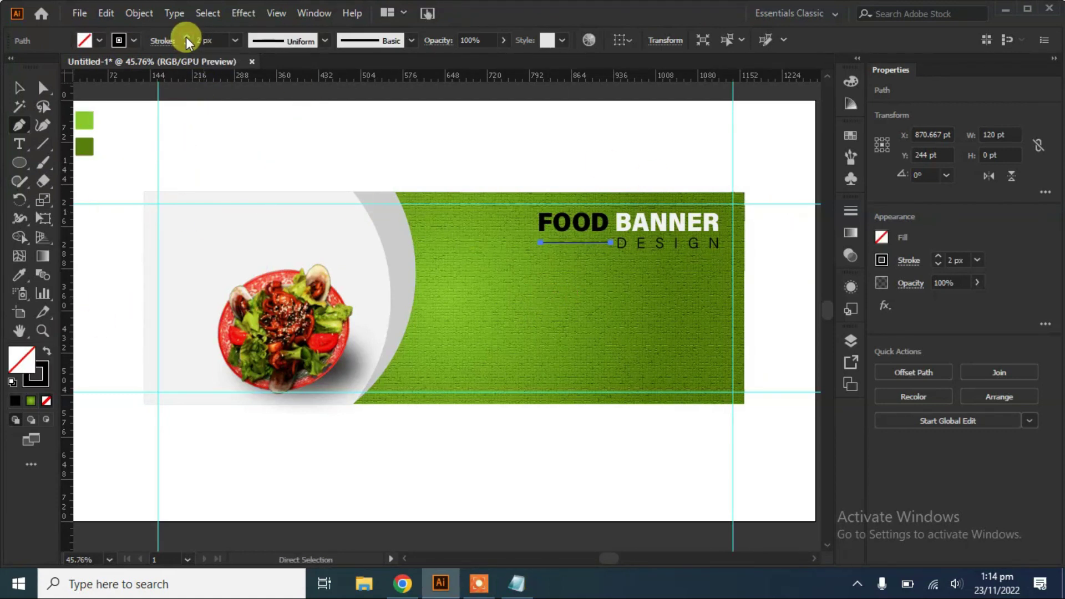
pyautogui.click(19, 87)
pyautogui.click(288, 128)
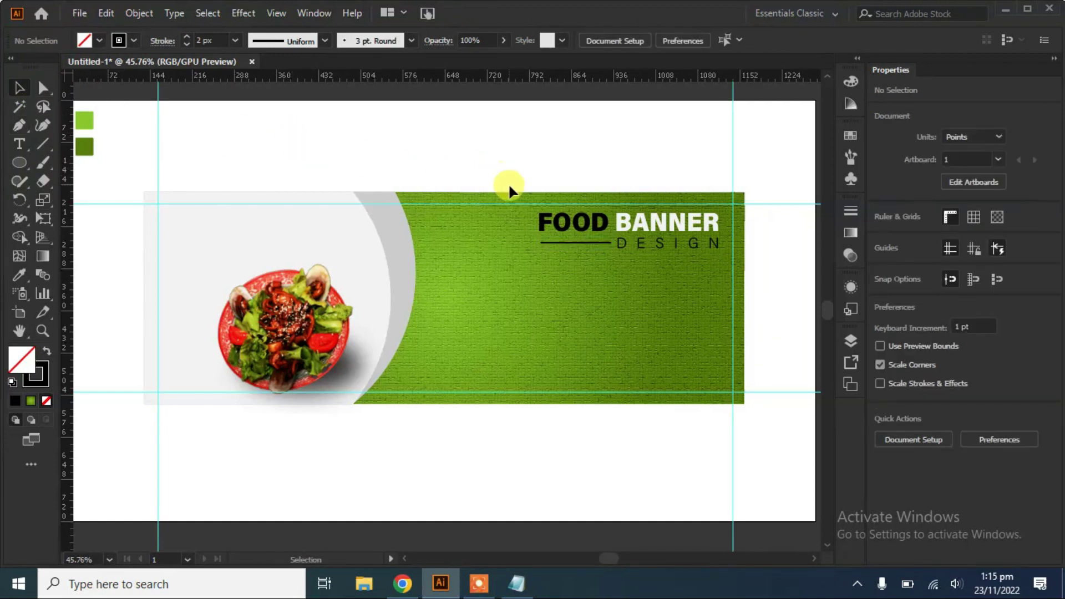
# Draw a 186 by 39 pt lime-green rounded capsule below DESIGN.
pyautogui.click(18, 161)
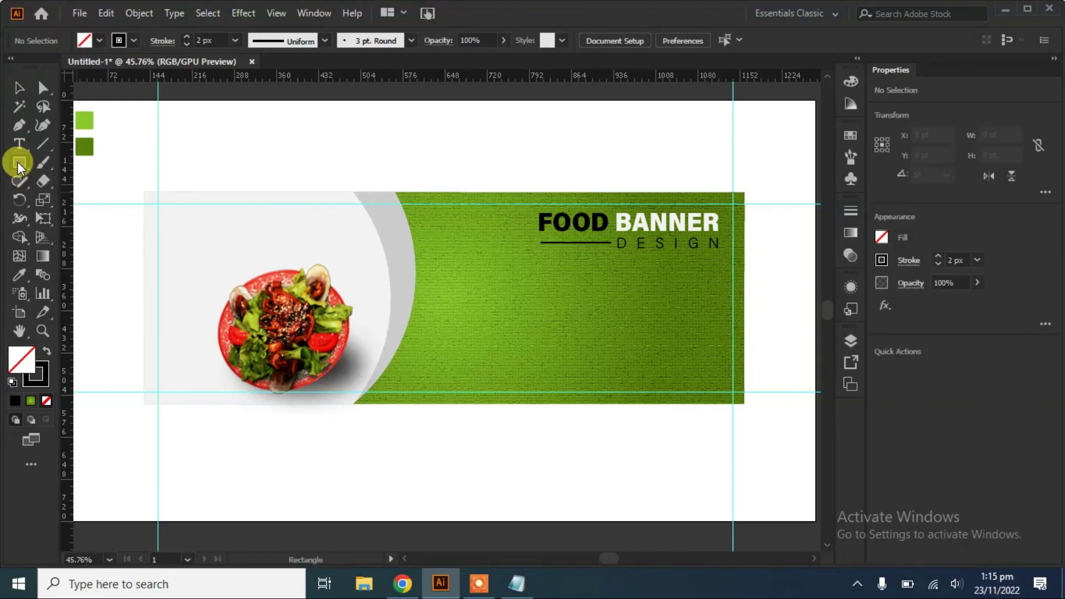
pyautogui.moveTo(590, 275); pyautogui.dragTo(698, 297)
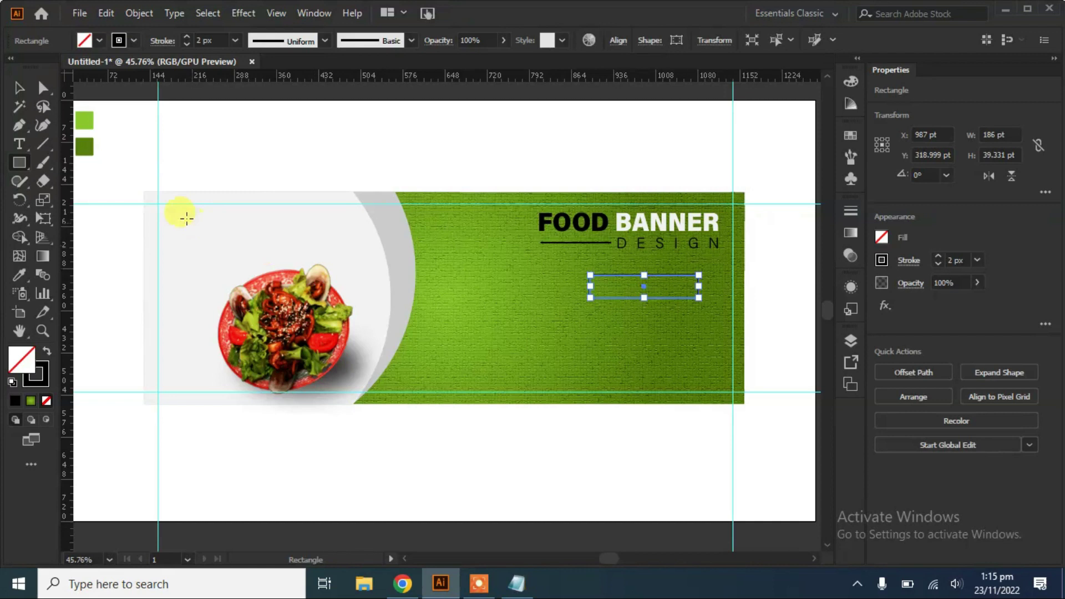
pyautogui.click(47, 352)
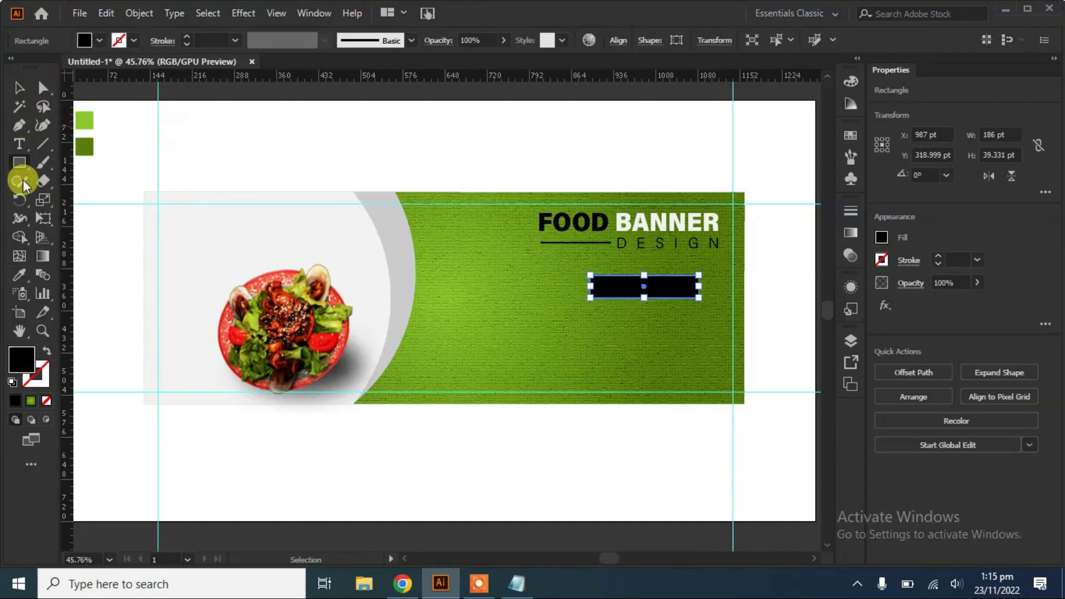
pyautogui.click(19, 274)
pyautogui.click(85, 120)
pyautogui.click(19, 88)
pyautogui.moveTo(599, 288); pyautogui.dragTo(611, 292)
pyautogui.click(18, 88)
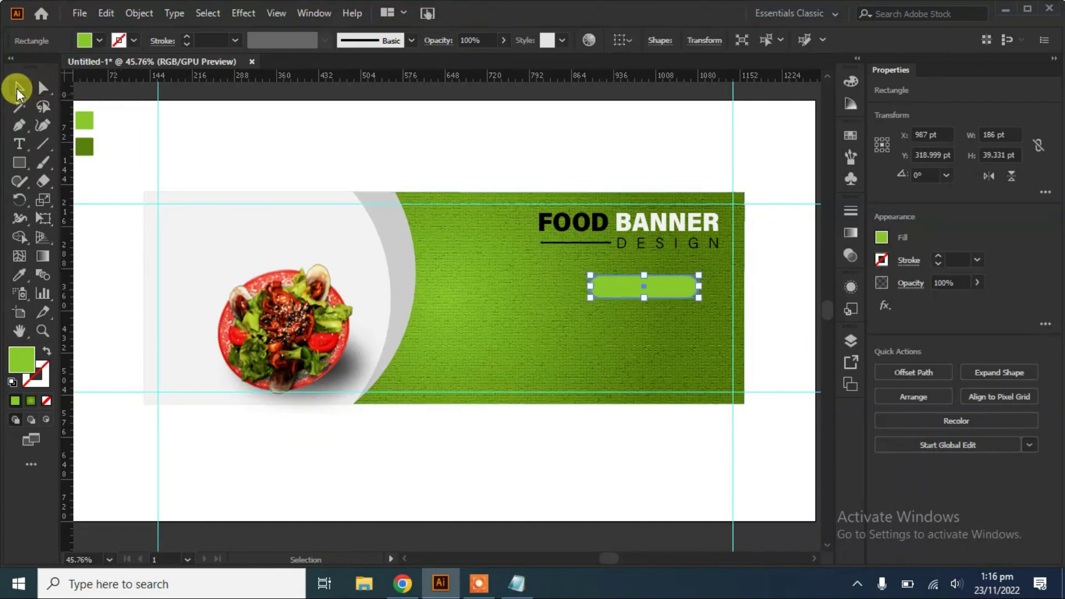
# Apply a drop shadow effect to the capsule.
pyautogui.click(243, 13)
pyautogui.moveTo(265, 190)
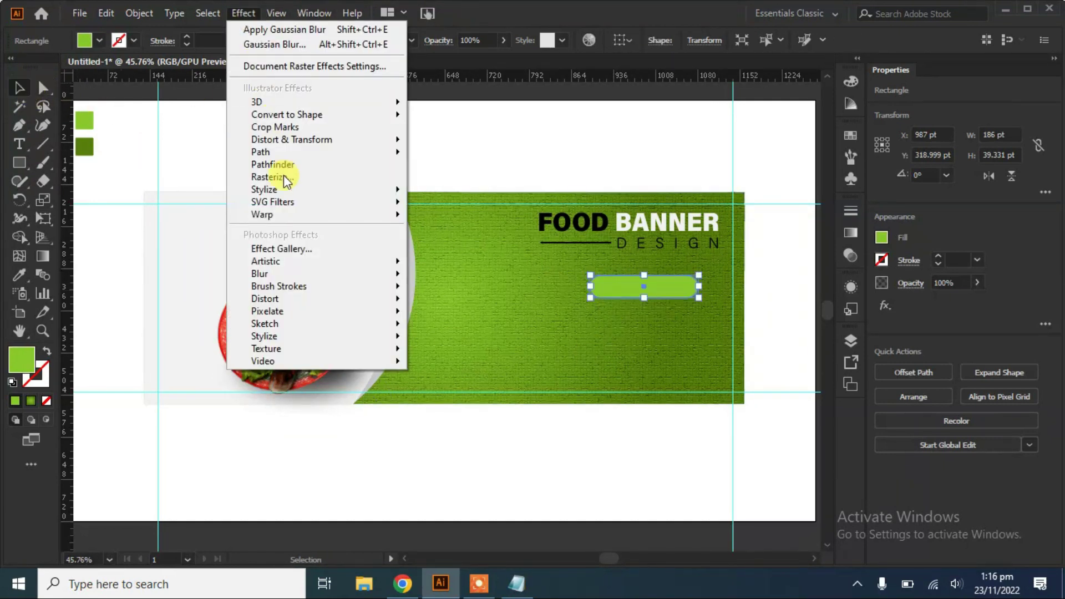
pyautogui.click(464, 194)
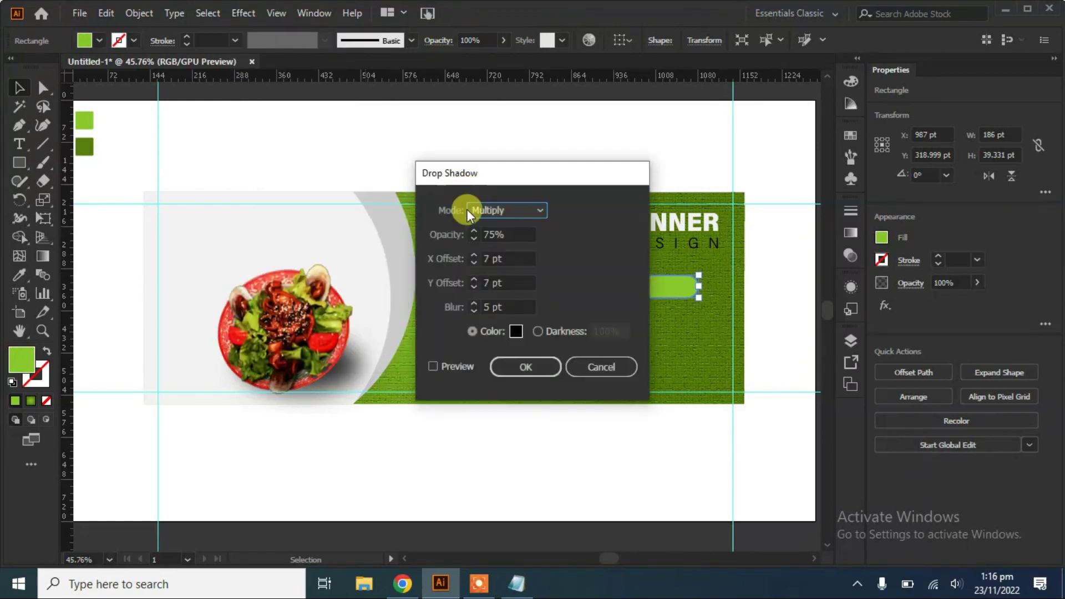
pyautogui.click(433, 367)
pyautogui.click(525, 367)
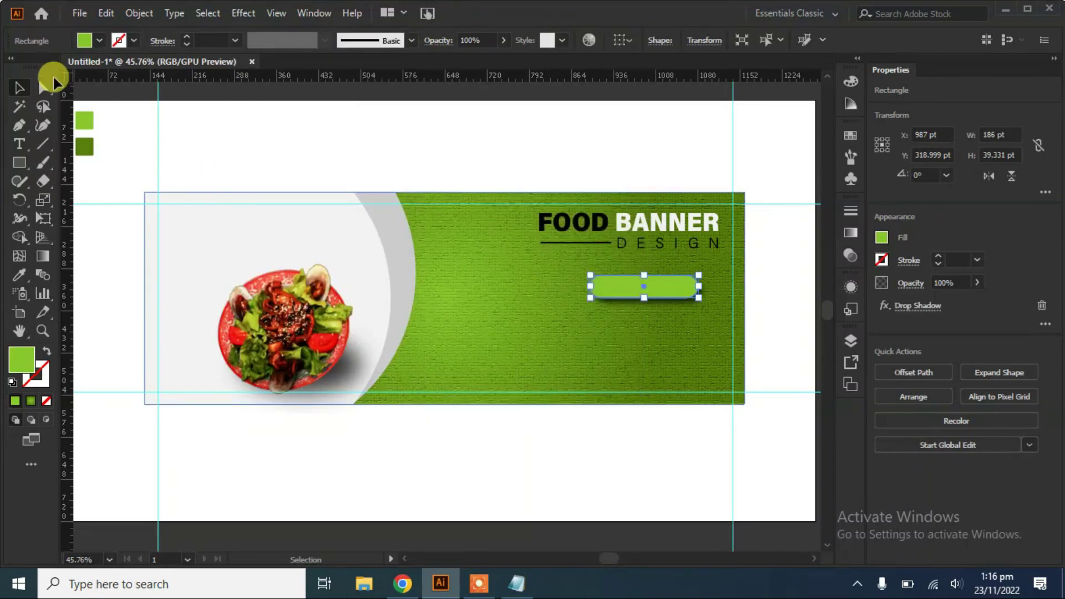
pyautogui.click(238, 135)
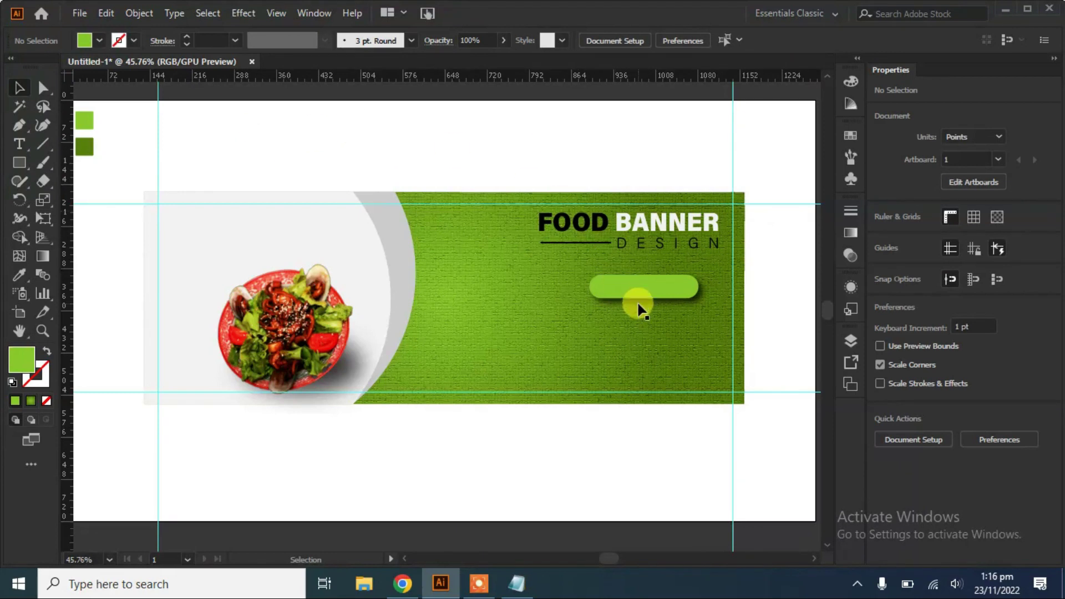
# Copy ORDER NOW from the Notepad notes and paste it as a new text line.
pyautogui.click(530, 587)
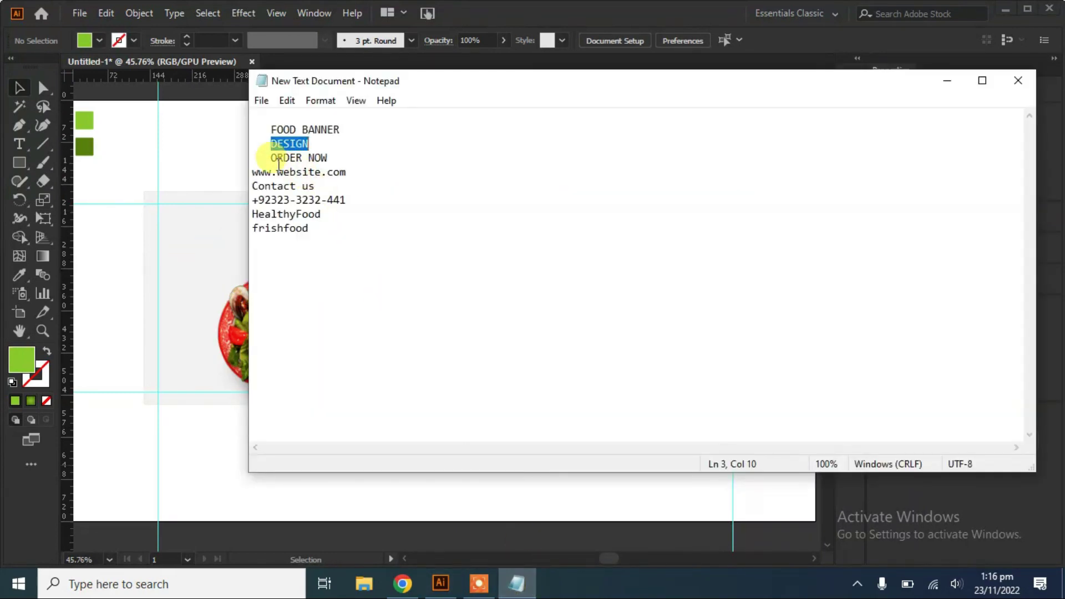
pyautogui.moveTo(271, 159); pyautogui.dragTo(331, 158)
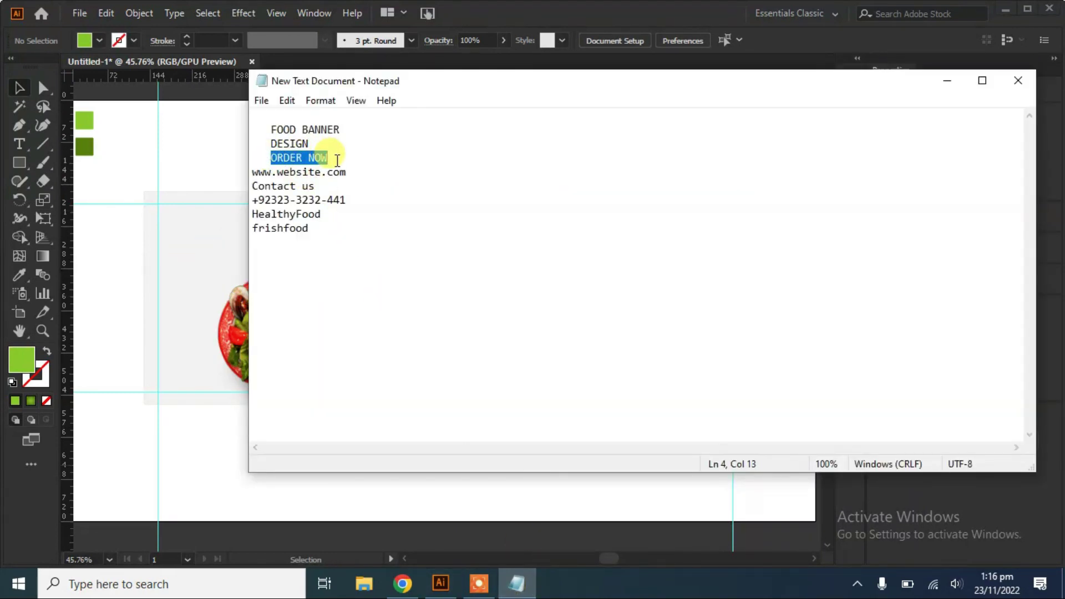
pyautogui.hotkey('ctrl', 'c')
pyautogui.click(190, 200)
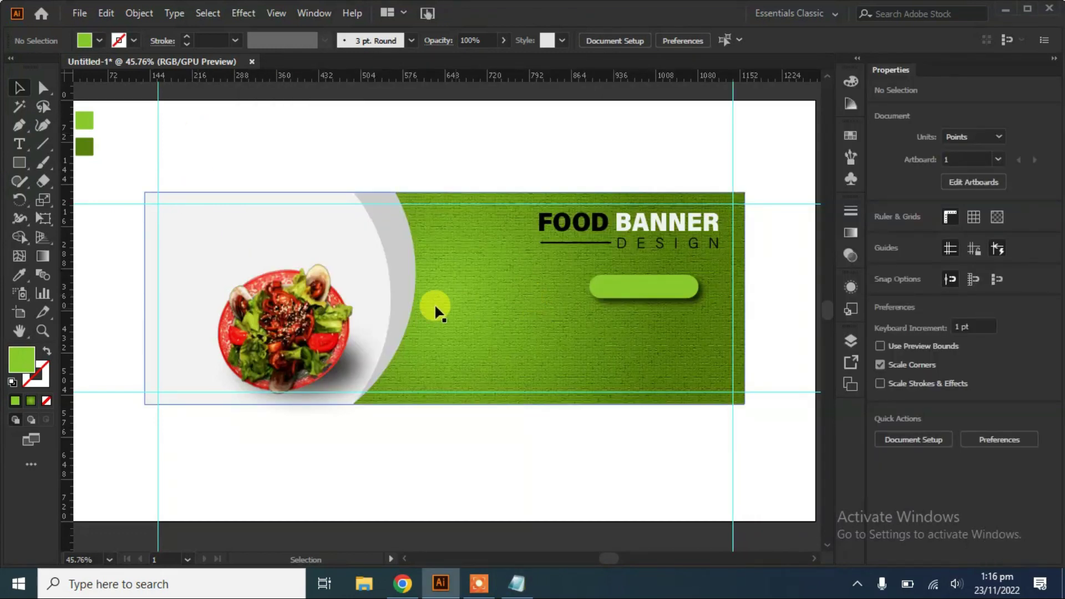
pyautogui.click(18, 144)
pyautogui.click(432, 317)
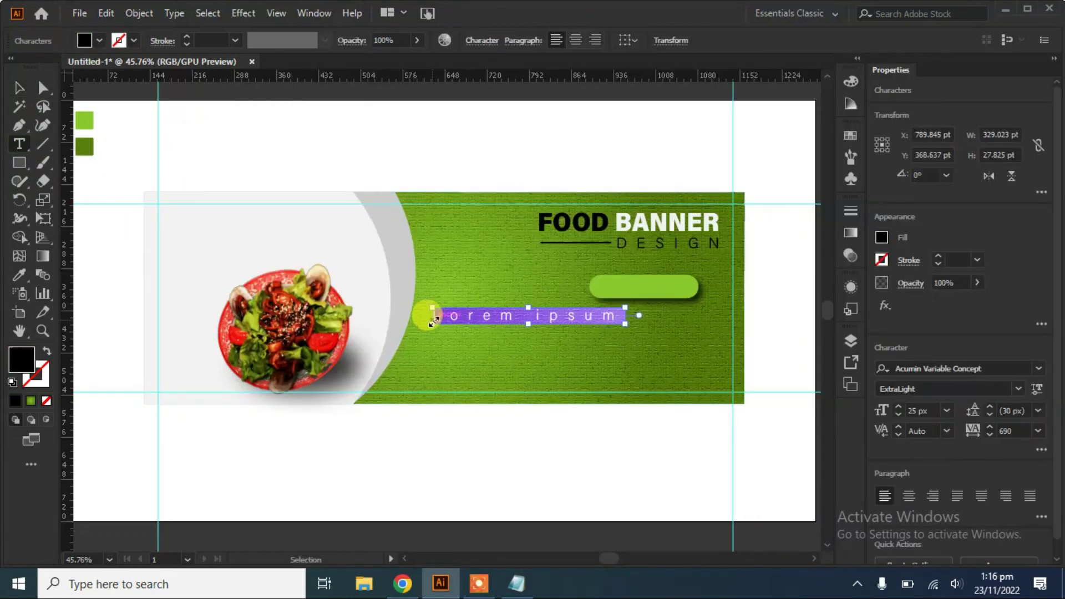
pyautogui.hotkey('ctrl', 'v')
pyautogui.click(19, 274)
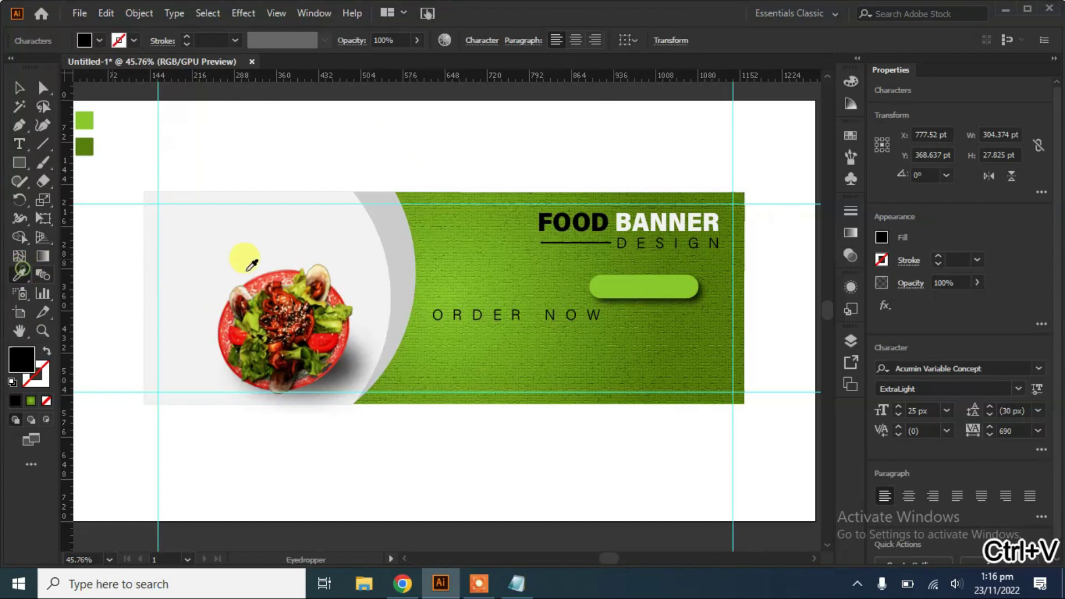
# Match ORDER NOW to the FOOD BANNER headline style and shrink it to 18 px.
pyautogui.click(17, 87)
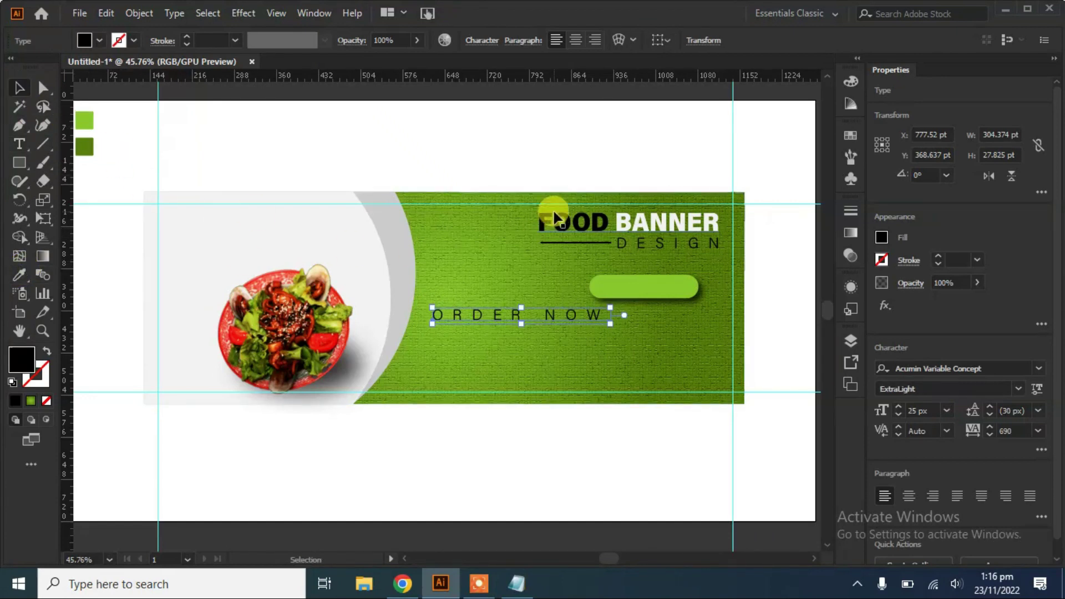
pyautogui.click(18, 274)
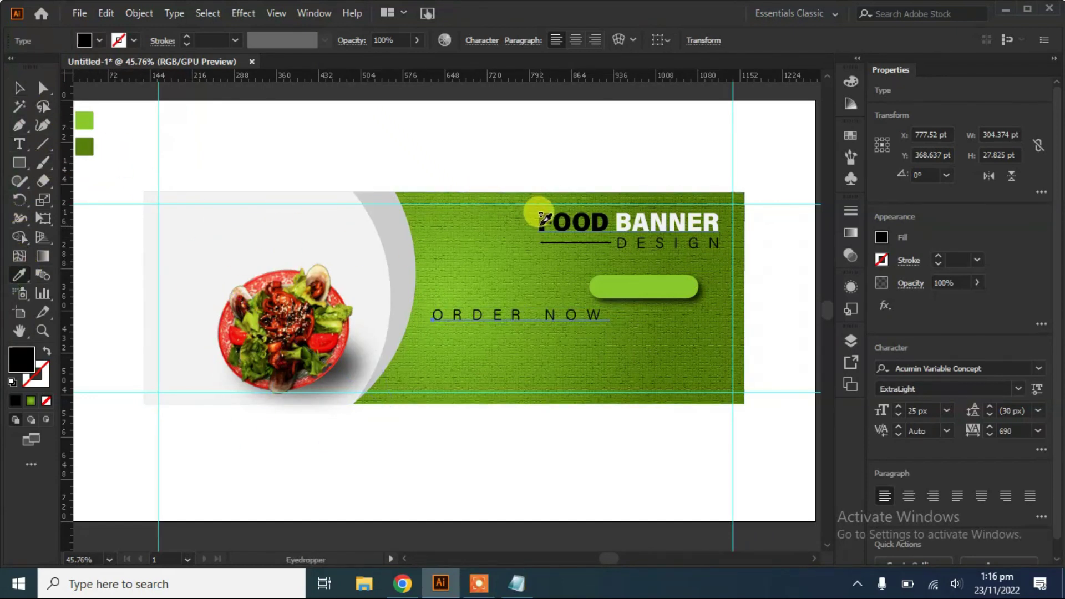
pyautogui.click(540, 216)
pyautogui.click(19, 87)
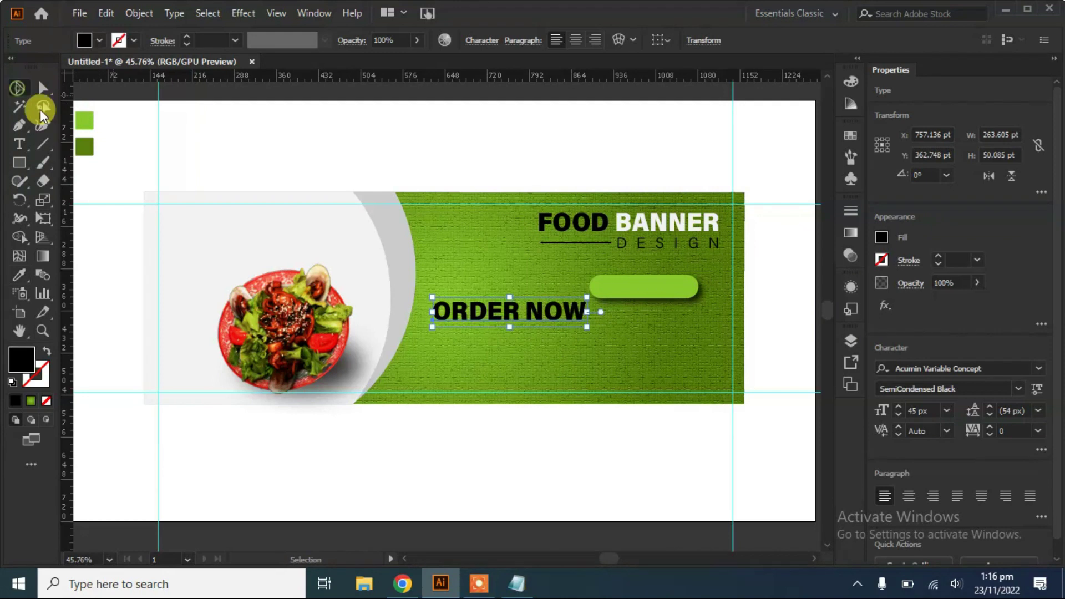
pyautogui.click(899, 416)
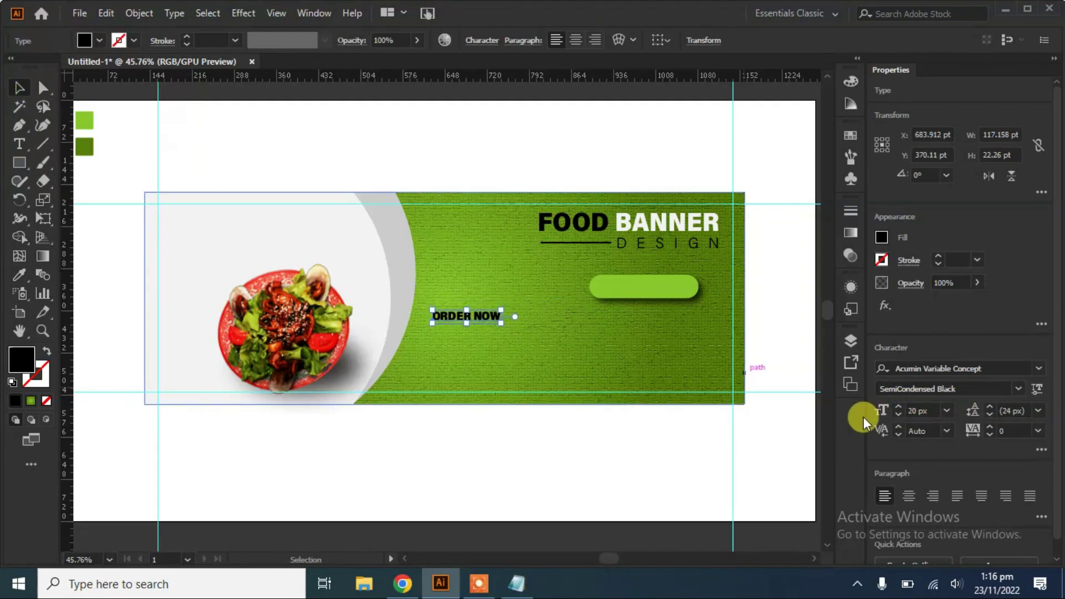
pyautogui.click(898, 415)
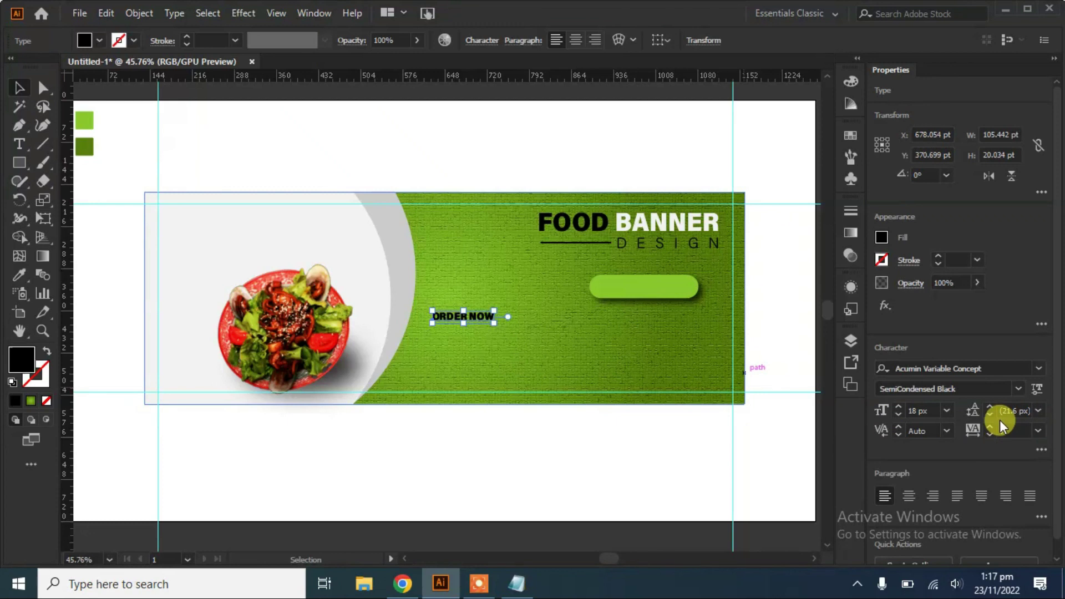
# Widen ORDER NOW's letter spacing, fill it white and move it onto the capsule.
pyautogui.click(987, 428)
pyautogui.write('72')
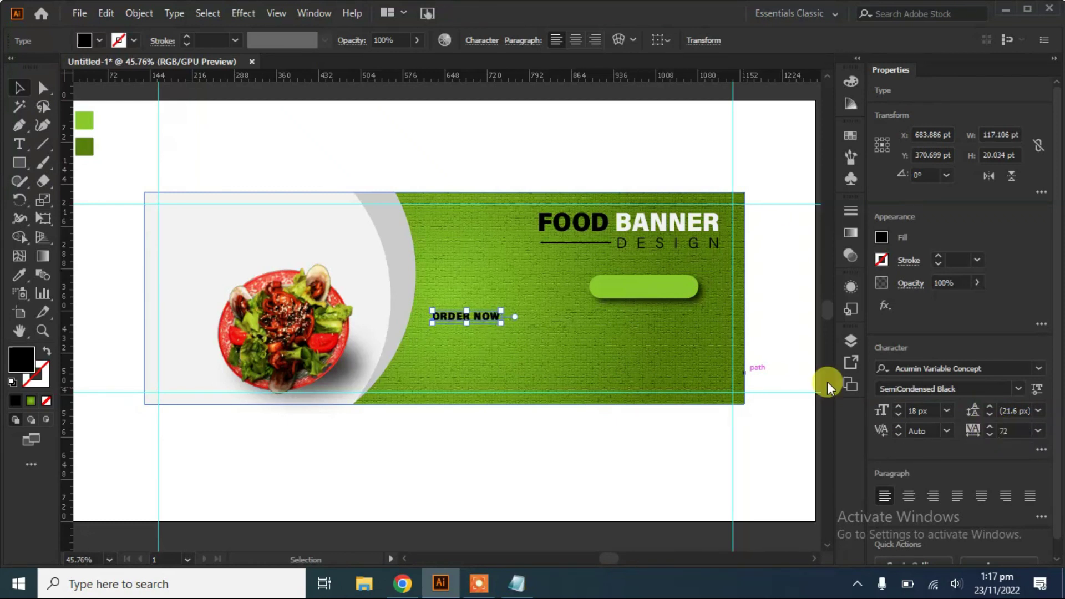
pyautogui.click(89, 41)
pyautogui.click(32, 67)
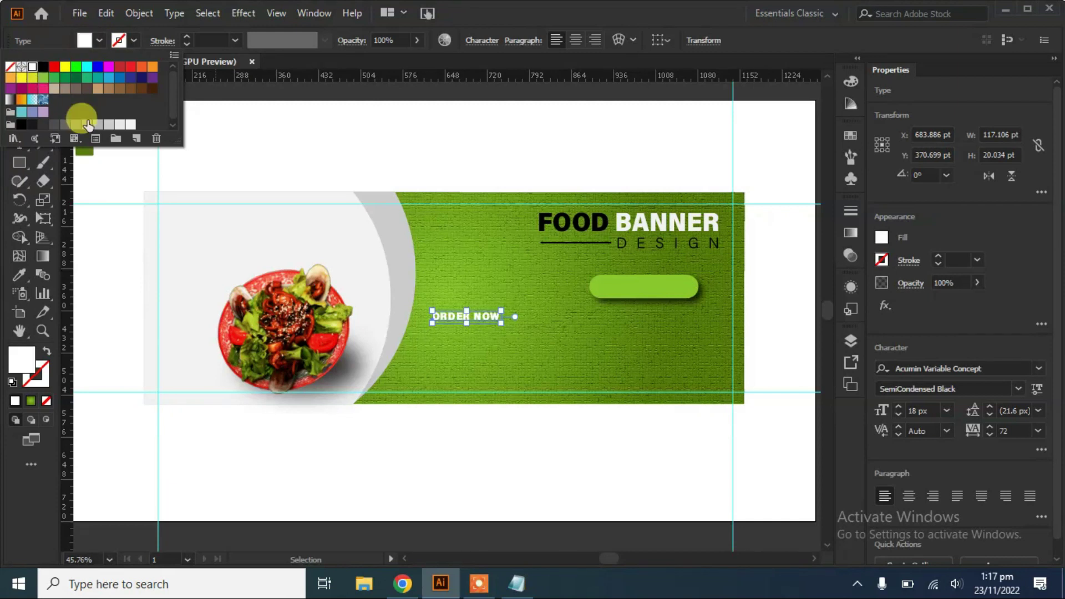
pyautogui.click(621, 313)
pyautogui.moveTo(492, 324); pyautogui.dragTo(664, 289)
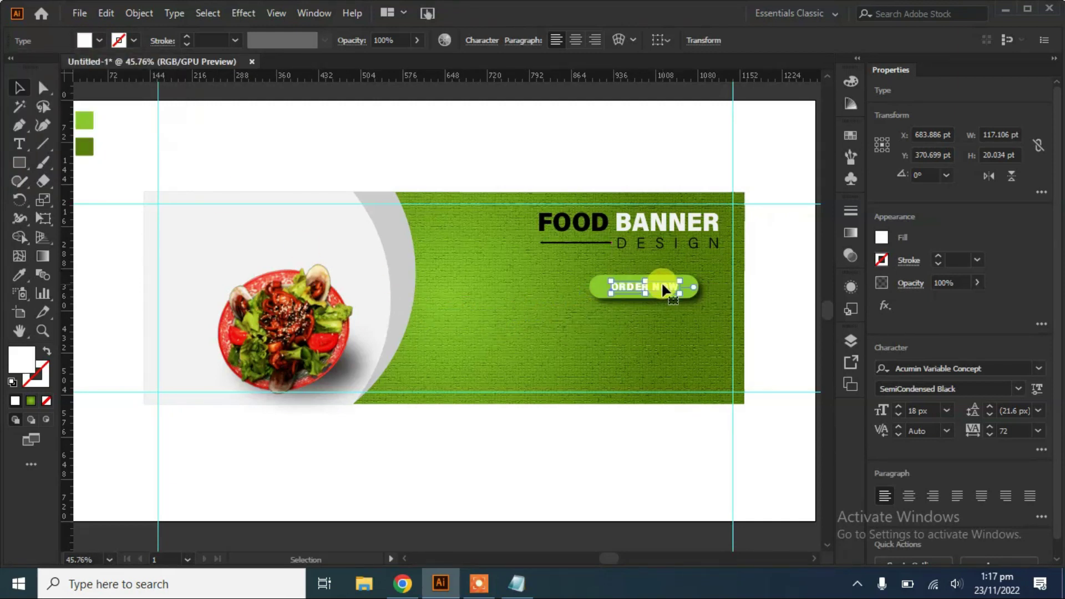
# Enlarge ORDER NOW to 22 px.
pyautogui.scroll(8, 896, 408)
pyautogui.scroll(-1, 900, 414)
pyautogui.scroll(-1, 899, 415)
pyautogui.scroll(-3, 899, 416)
pyautogui.click(897, 409)
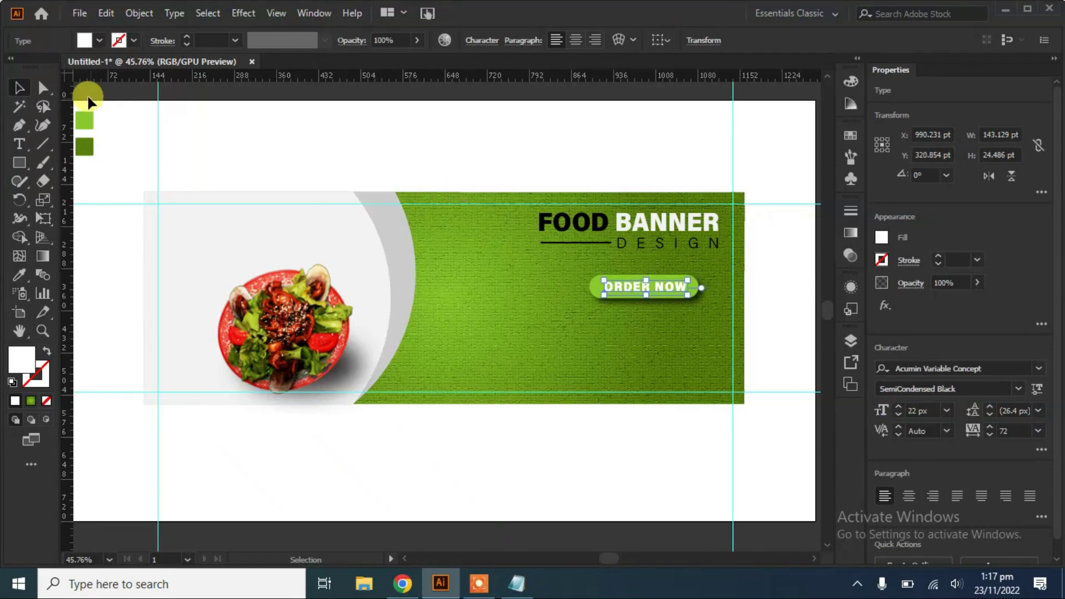
pyautogui.click(335, 158)
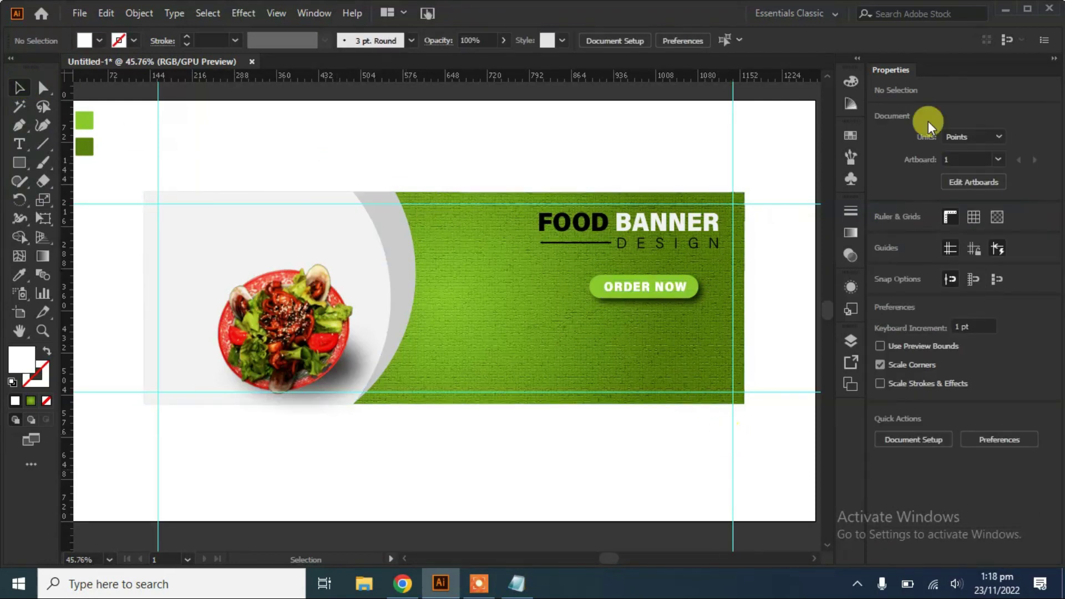
pyautogui.click(517, 583)
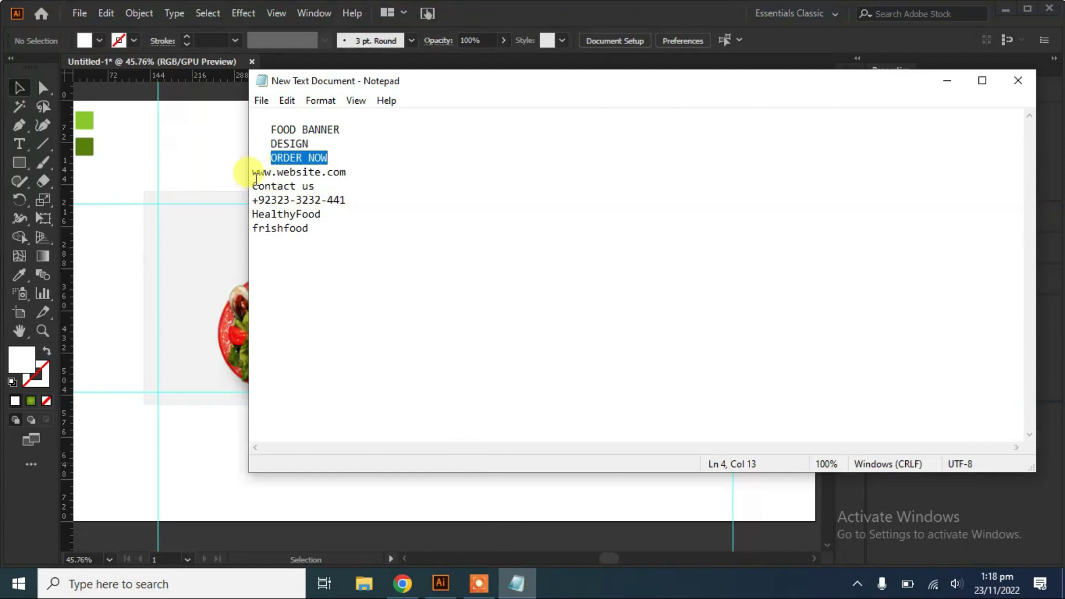
pyautogui.moveTo(254, 172); pyautogui.dragTo(353, 172)
pyautogui.hotkey('ctrl', 'c')
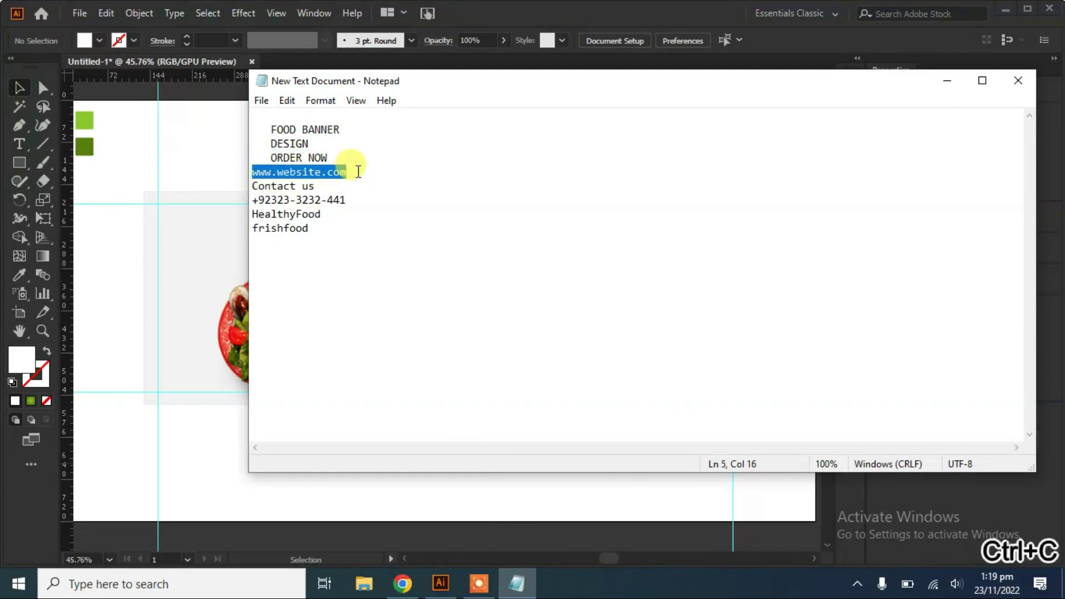
pyautogui.click(946, 81)
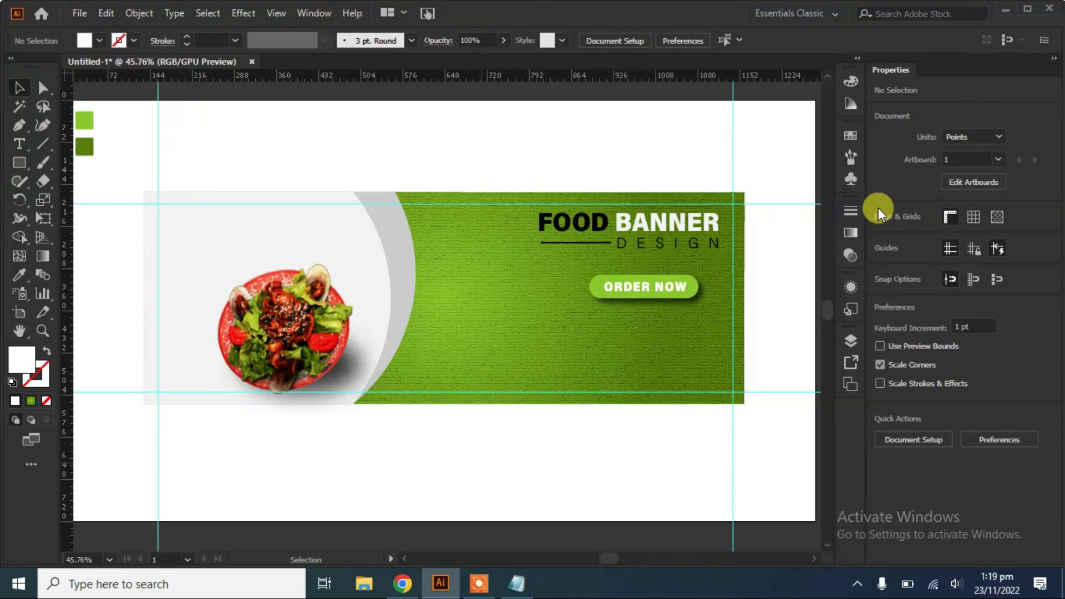
pyautogui.click(18, 144)
pyautogui.click(455, 336)
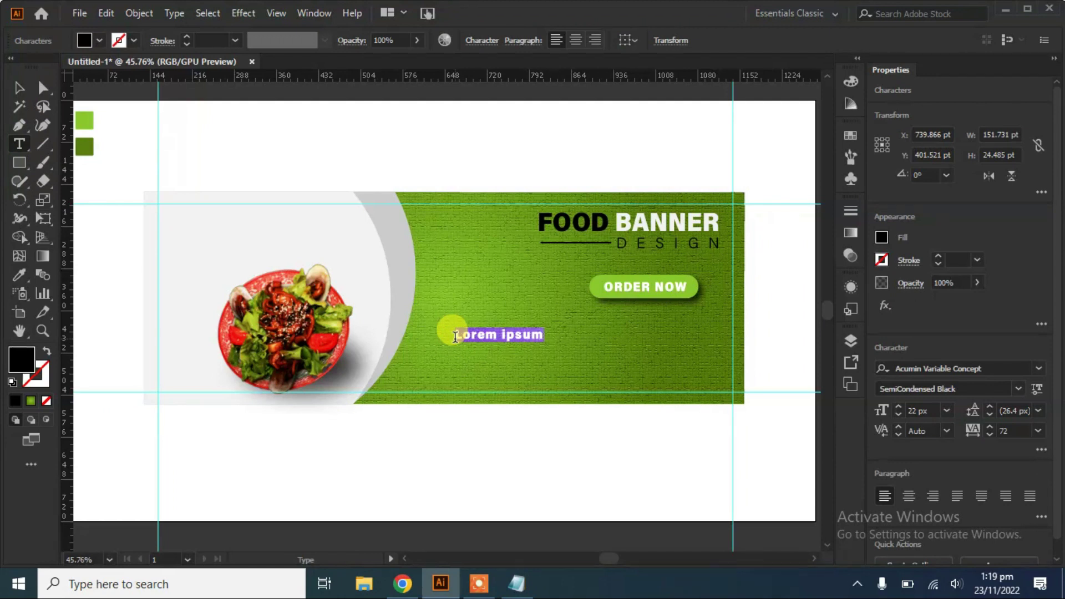
pyautogui.hotkey('ctrl', 'v')
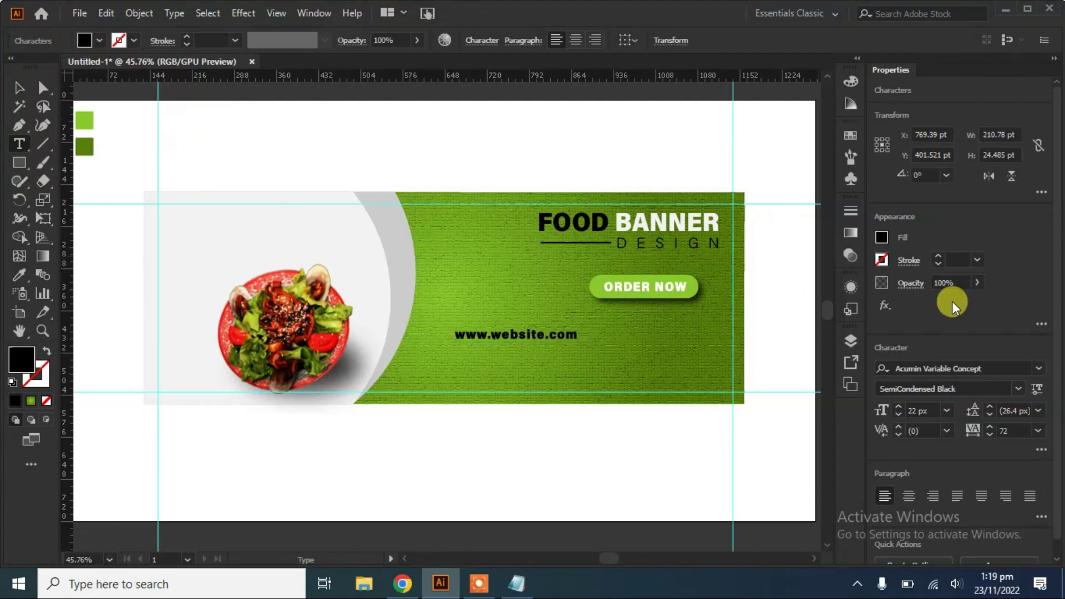
# Set the website text to Acumin Regular and place it beneath the ORDER NOW button.
pyautogui.click(1019, 388)
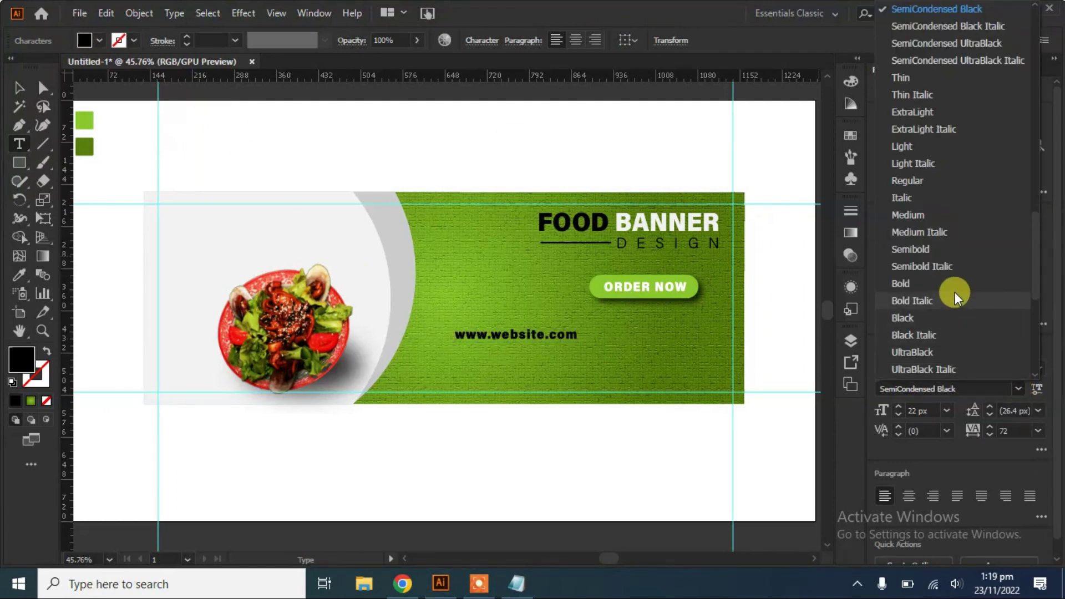
pyautogui.click(19, 89)
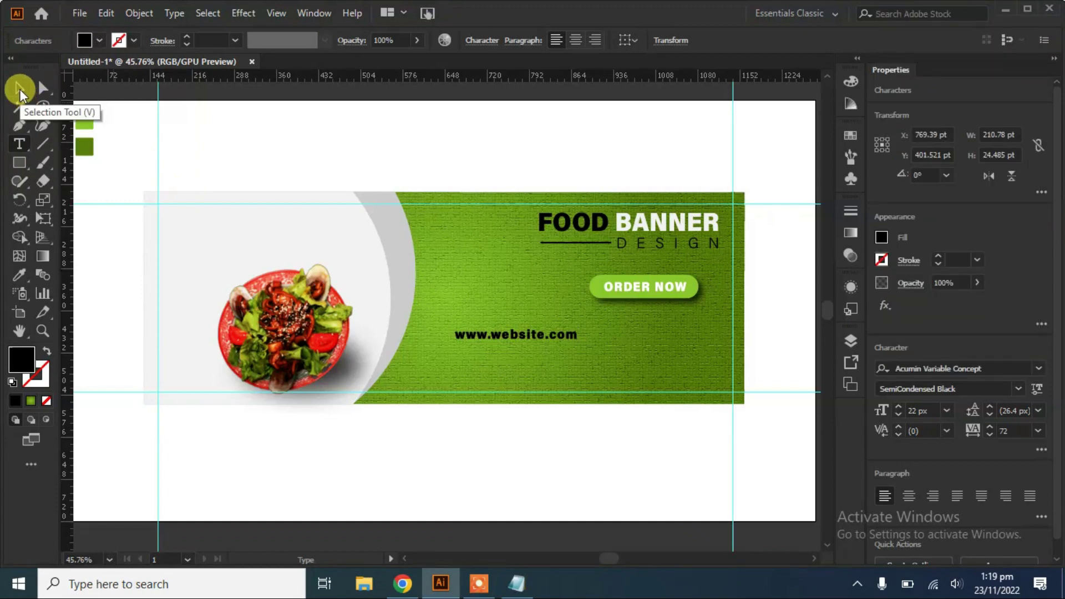
pyautogui.click(473, 335)
pyautogui.click(15, 90)
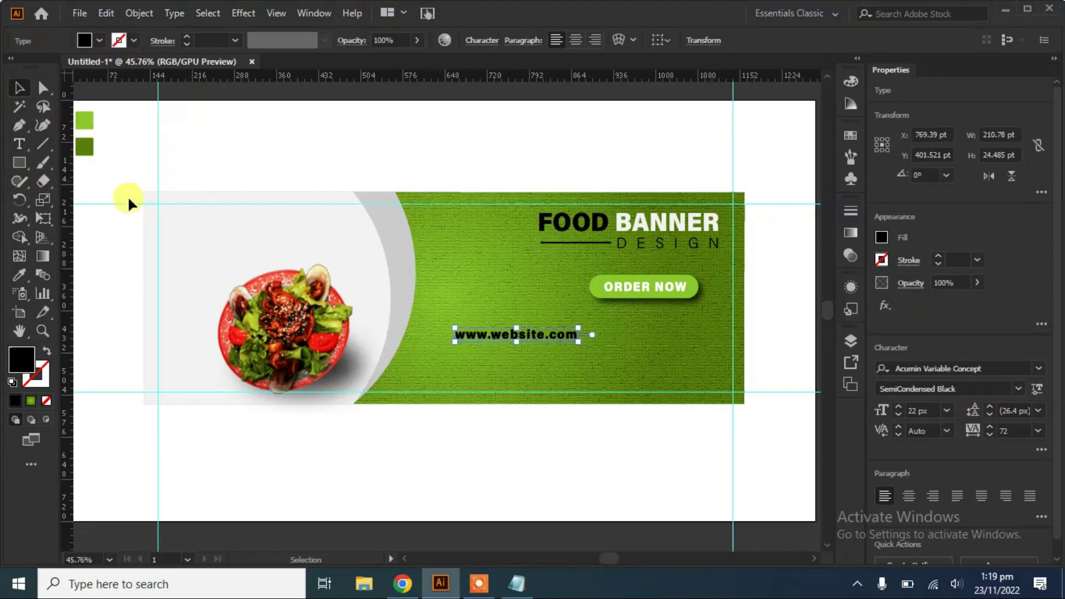
pyautogui.click(1018, 398)
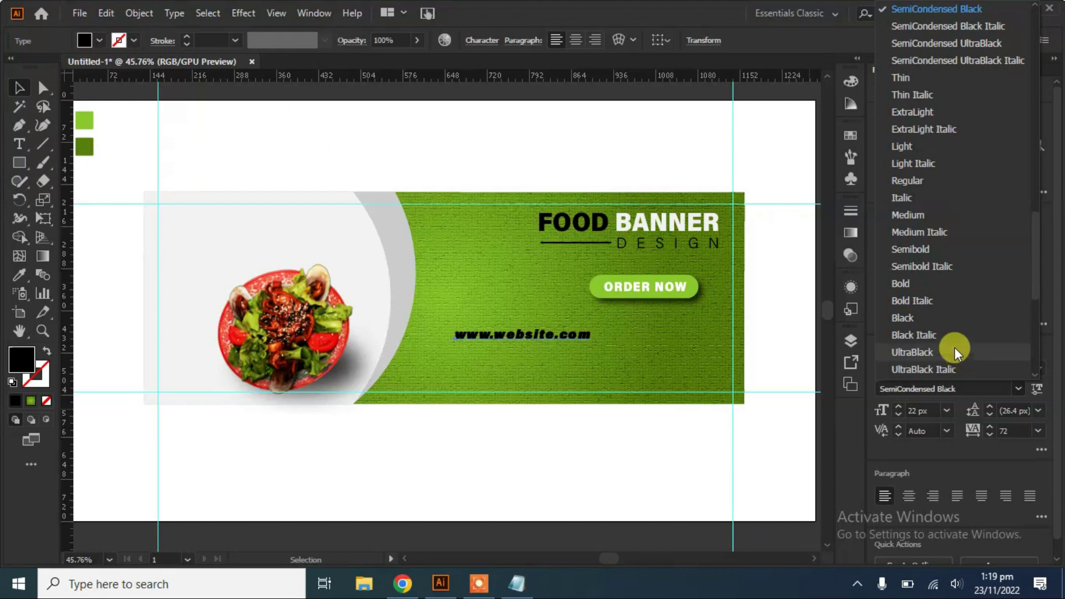
pyautogui.click(921, 181)
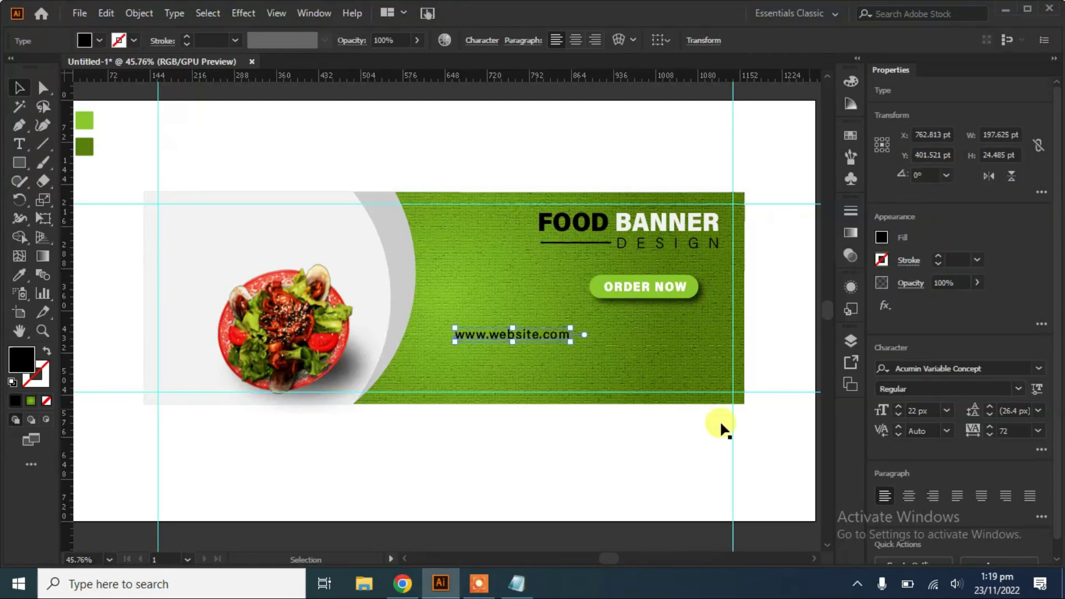
pyautogui.moveTo(545, 331); pyautogui.dragTo(680, 346)
# Move the capsule button and its ORDER NOW label lower on the banner.
pyautogui.click(660, 286)
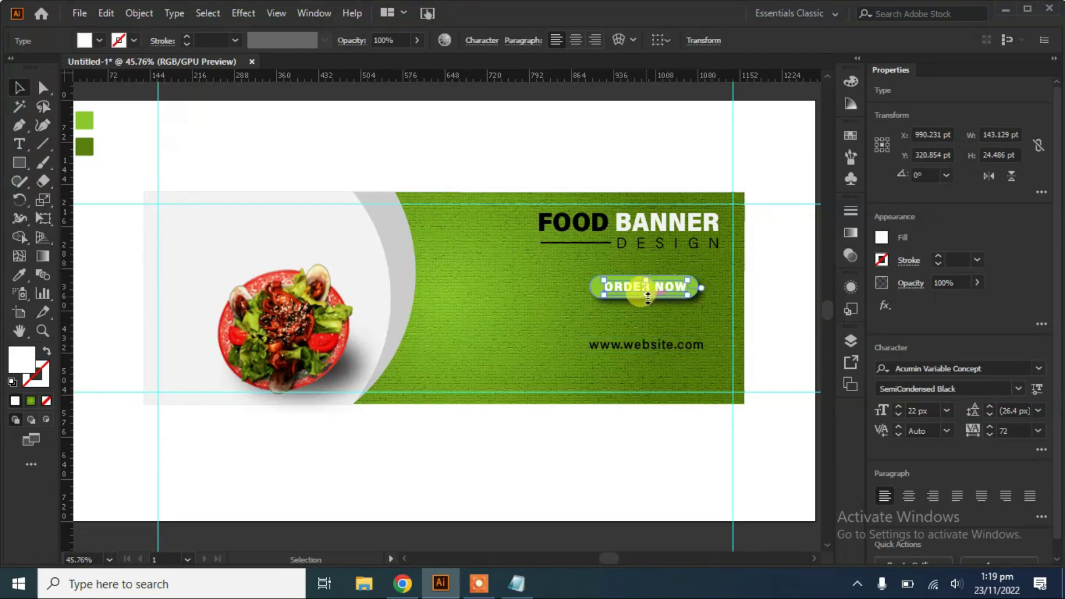
pyautogui.click(591, 293)
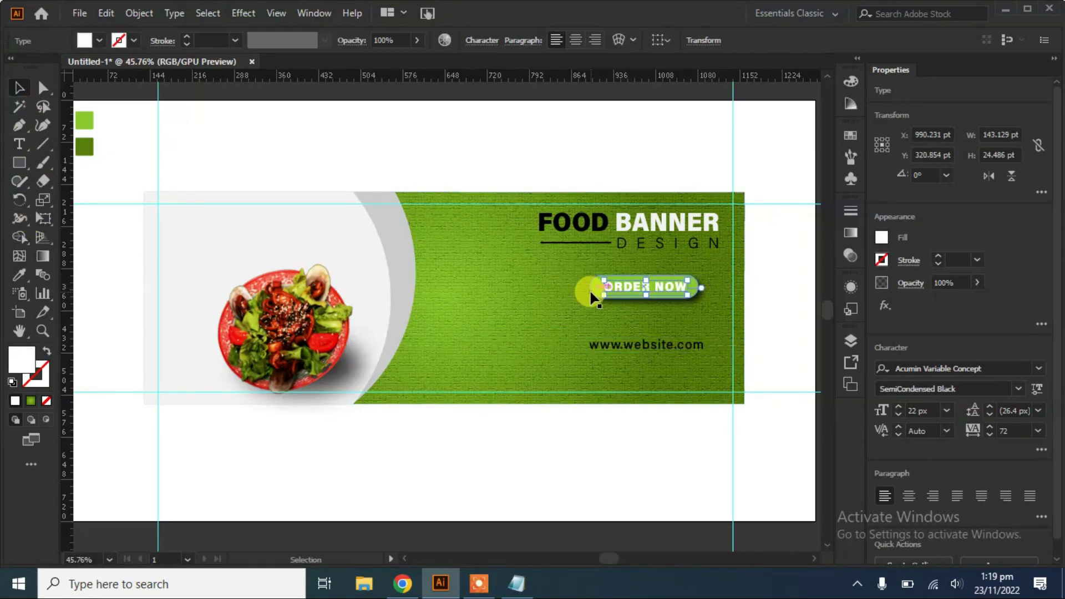
pyautogui.keyDown('shift'); pyautogui.click(620, 288); pyautogui.keyUp('shift')
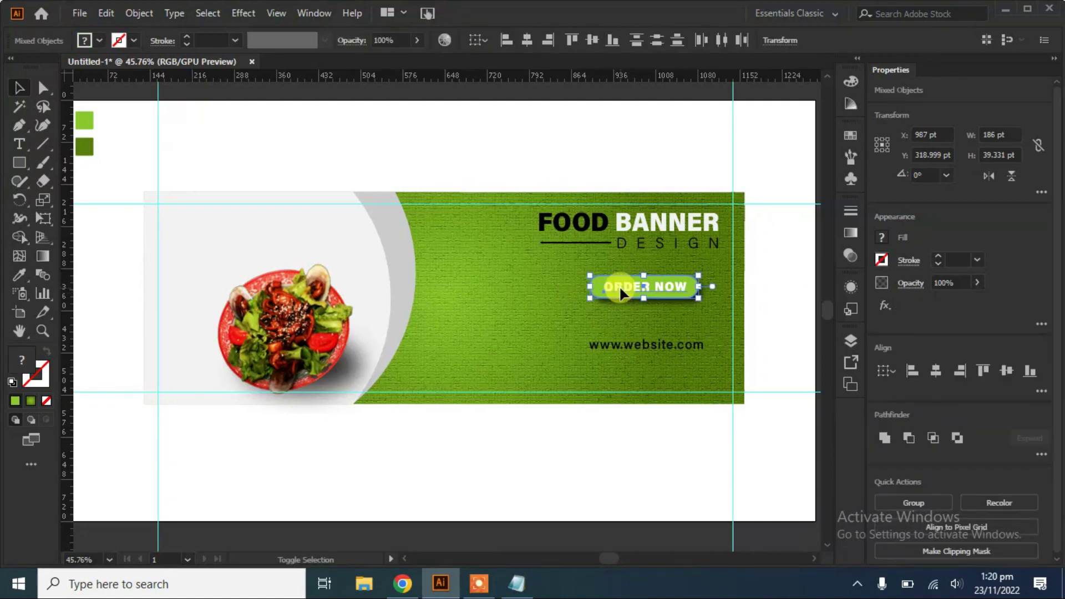
pyautogui.moveTo(619, 287); pyautogui.dragTo(603, 324)
pyautogui.press('Up')
pyautogui.press('Up')
pyautogui.press('Up')
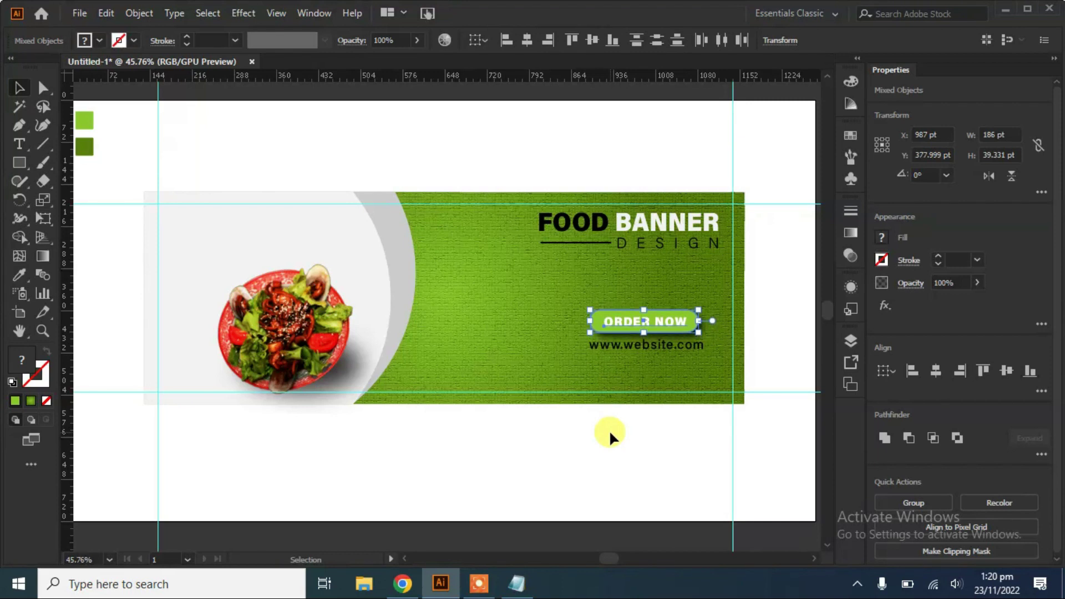
# Place the 'Lorem ipsum dolor sit amet' text under DESIGN and fill it white.
pyautogui.click(609, 429)
pyautogui.moveTo(221, 131); pyautogui.dragTo(606, 261)
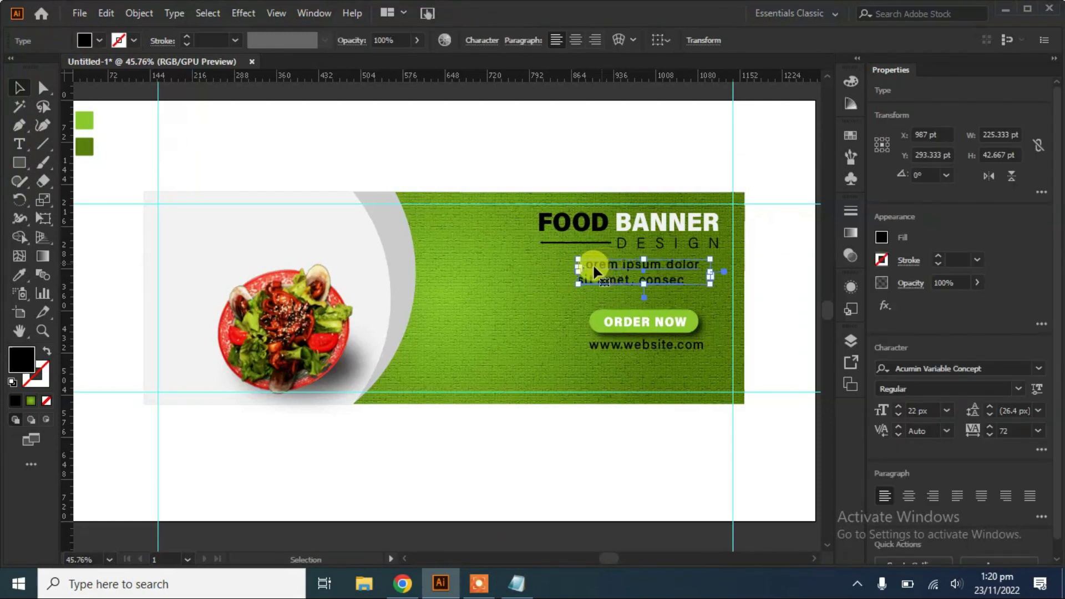
pyautogui.click(100, 38)
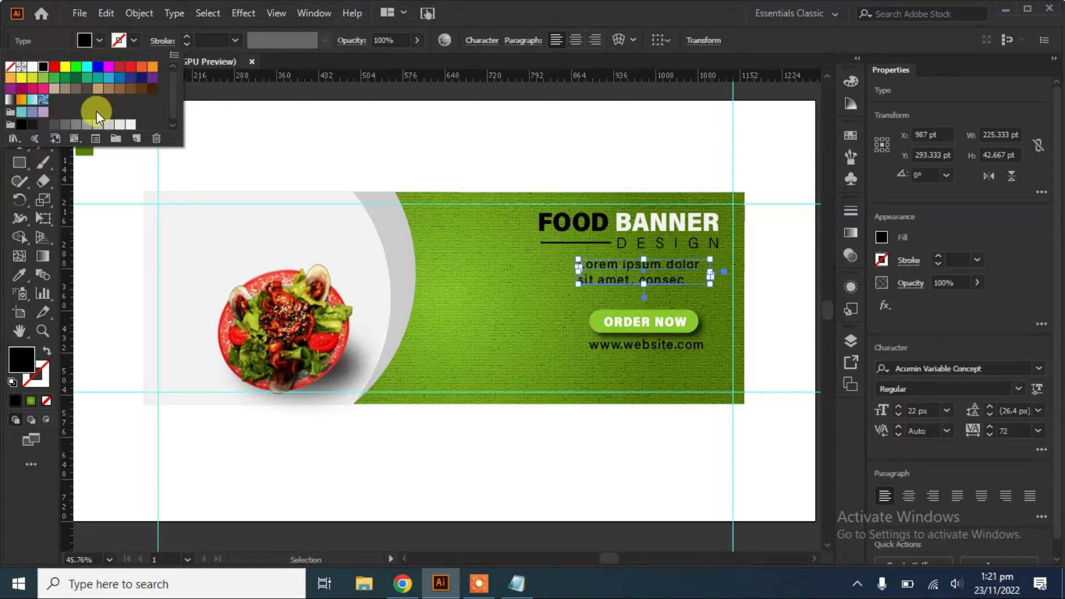
pyautogui.click(131, 126)
pyautogui.click(339, 138)
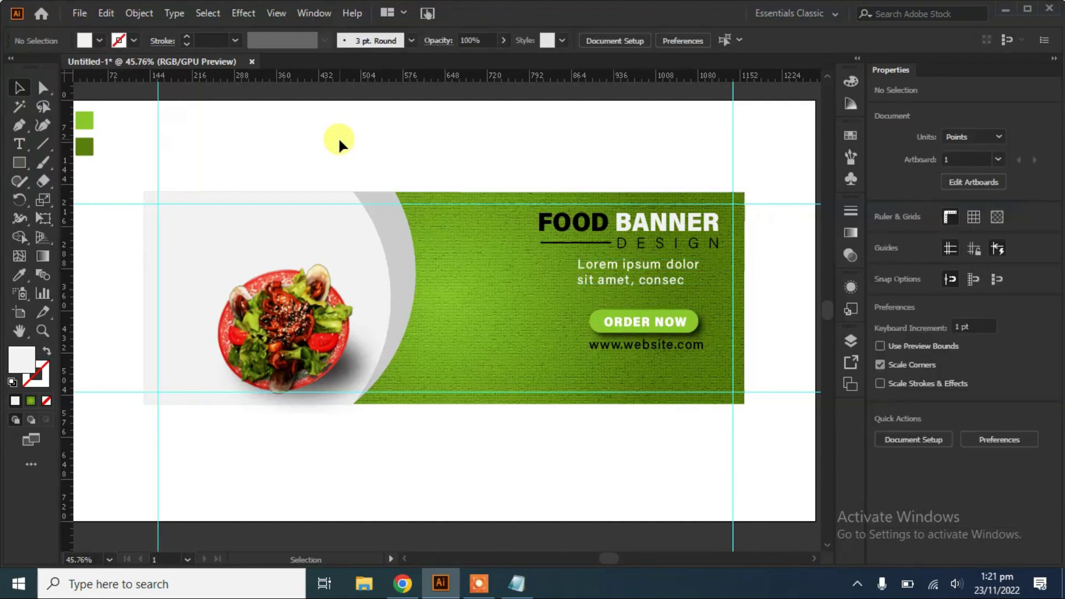
pyautogui.click(512, 579)
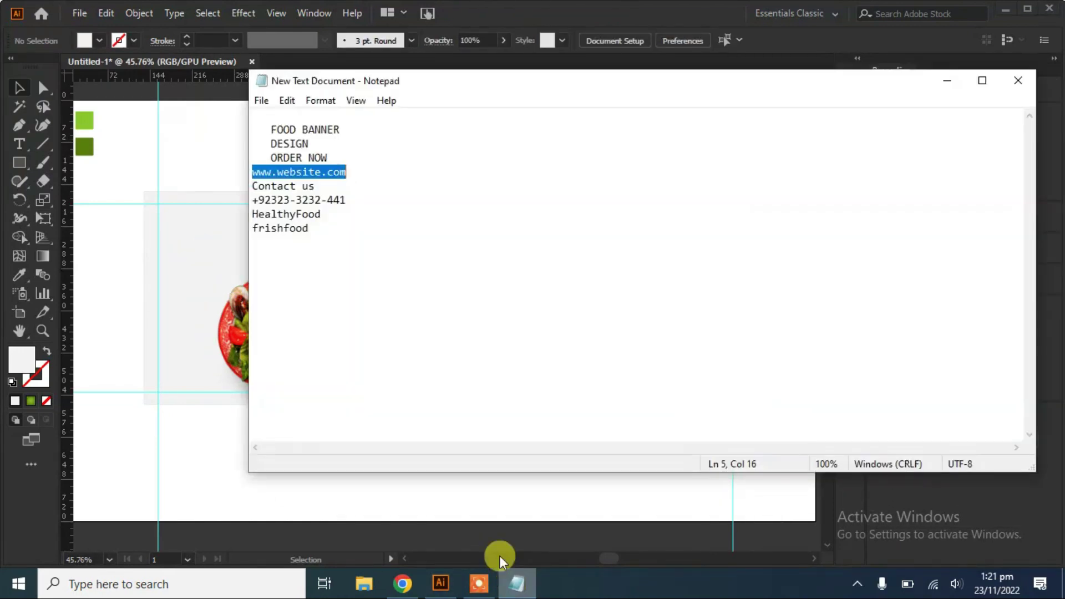
pyautogui.click(253, 187)
pyautogui.moveTo(252, 187); pyautogui.dragTo(311, 188)
pyautogui.rightClick(306, 188)
pyautogui.click(214, 240)
pyautogui.click(452, 487)
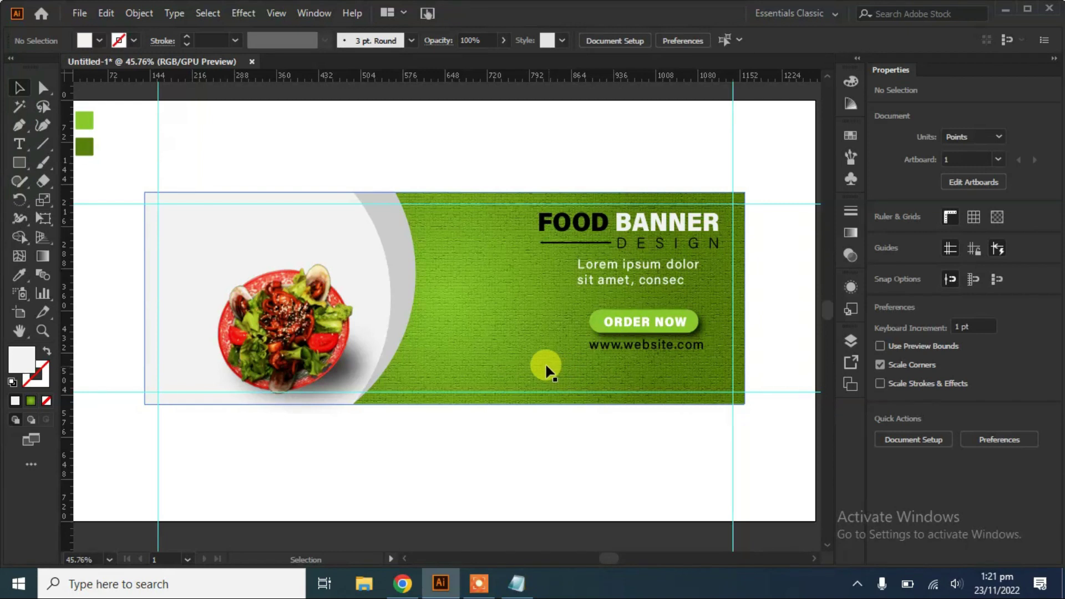
pyautogui.hotkey('ctrl', 'v')
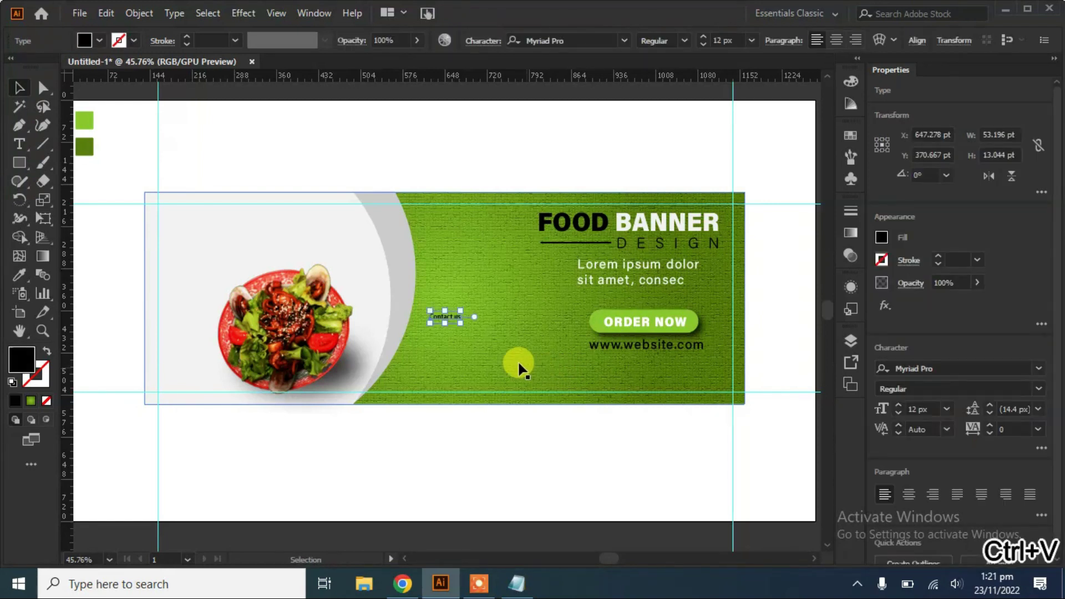
pyautogui.moveTo(461, 324); pyautogui.dragTo(607, 360)
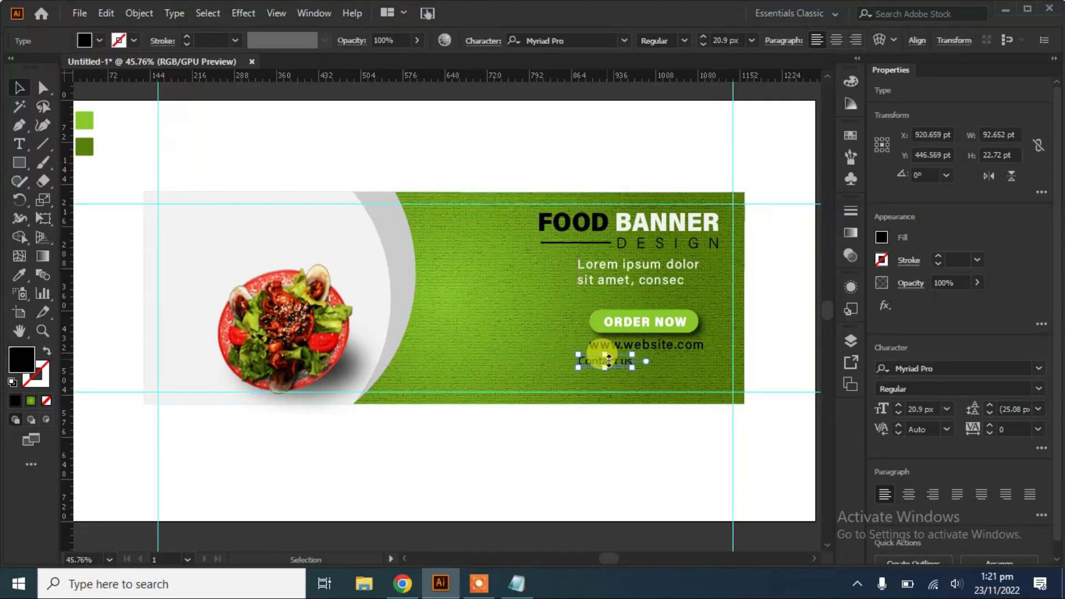
pyautogui.click(512, 466)
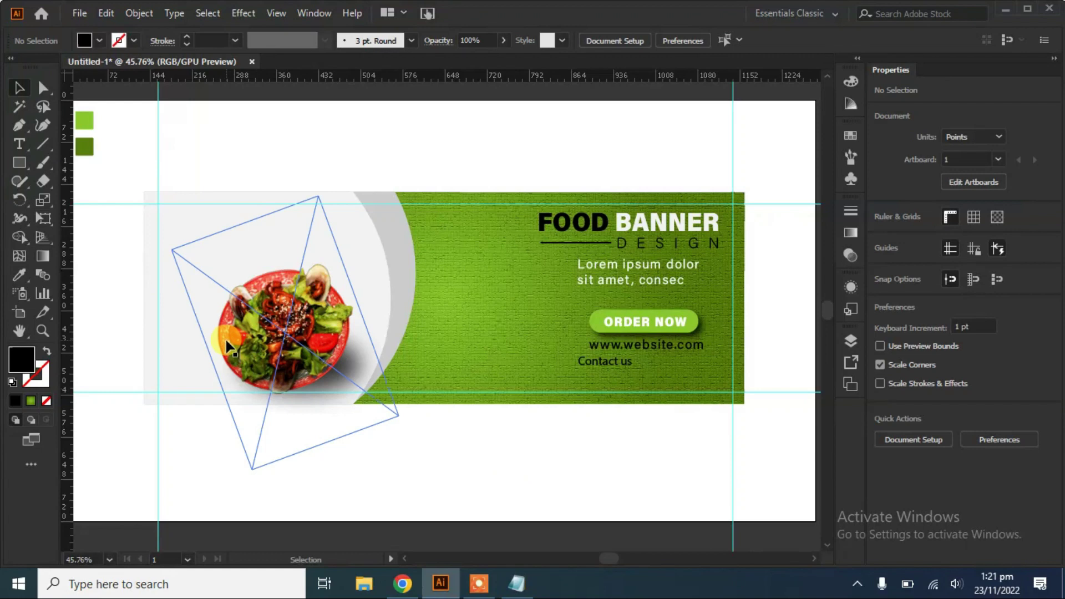
# Copy the phone number from Notepad, paste it on the banner, and place it under Contact us.
pyautogui.click(516, 584)
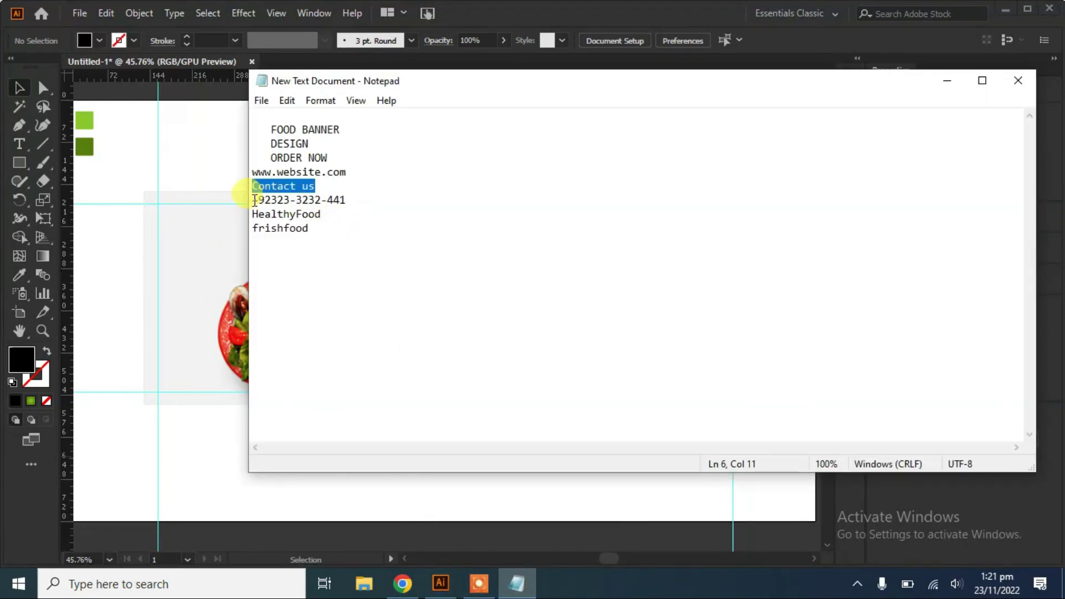
pyautogui.moveTo(252, 200); pyautogui.dragTo(353, 201)
pyautogui.hotkey('ctrl', 'c')
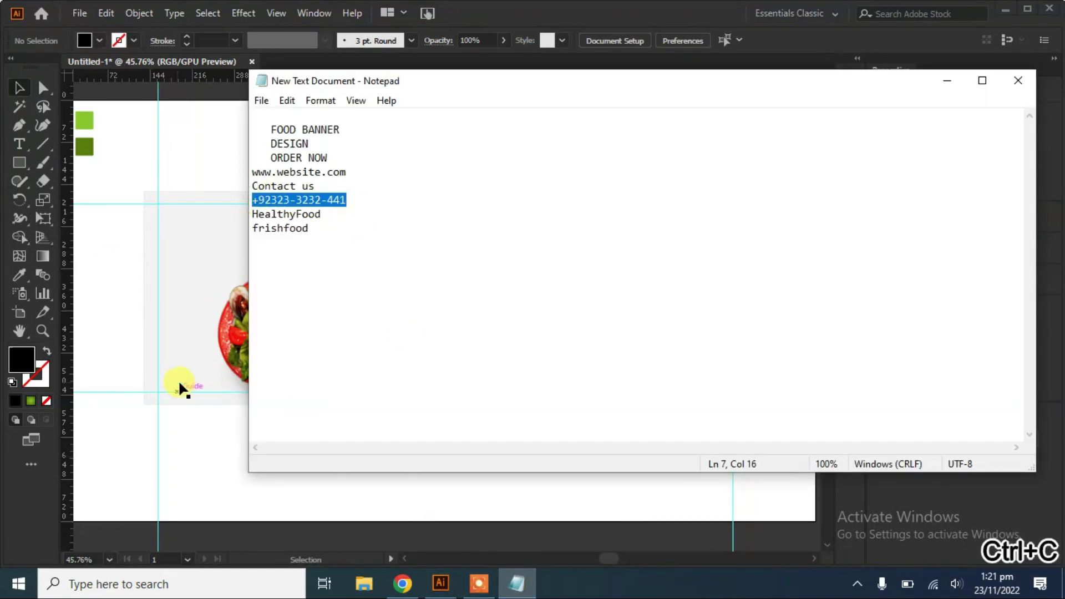
pyautogui.click(181, 383)
pyautogui.hotkey('ctrl', 'v')
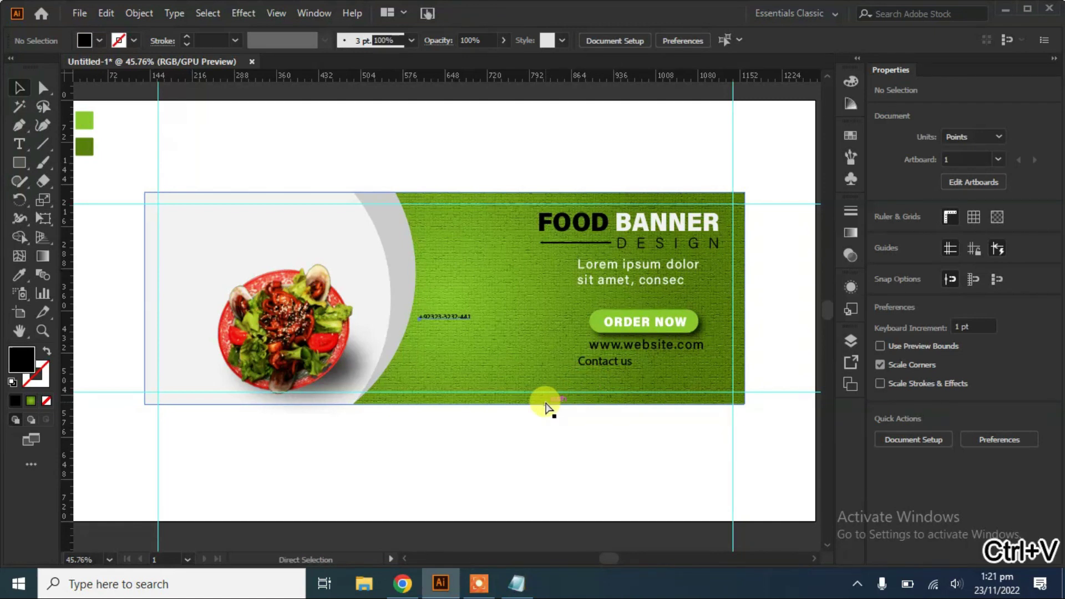
pyautogui.hotkey('ctrl', 'z')
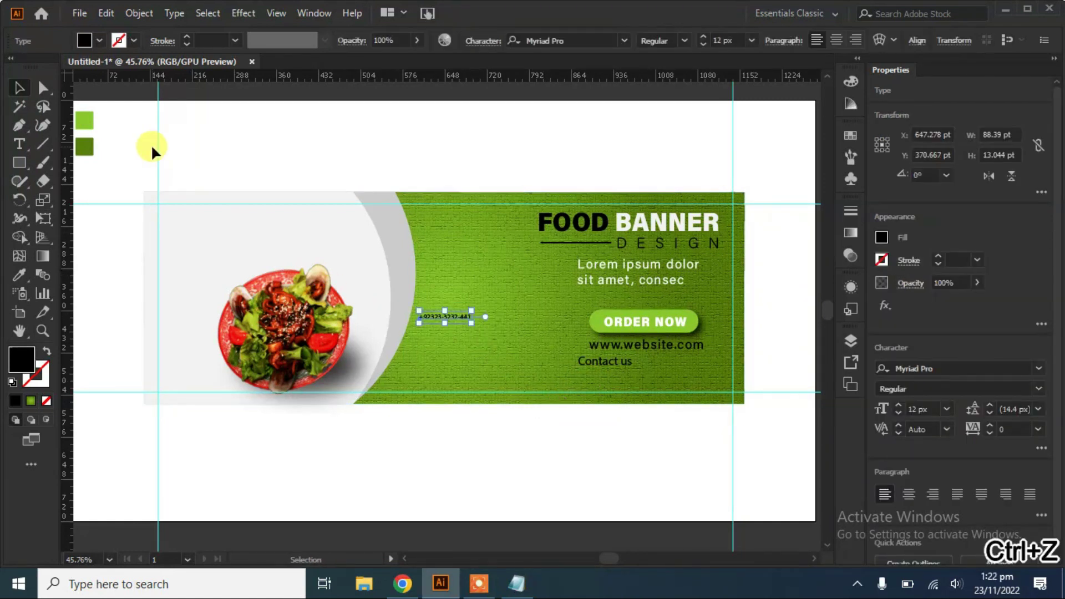
pyautogui.click(202, 141)
pyautogui.moveTo(451, 317); pyautogui.dragTo(612, 374)
# Set the phone number's font size to 23 px, then select Contact us.
pyautogui.click(895, 408)
pyautogui.click(894, 409)
pyautogui.click(895, 409)
pyautogui.click(898, 415)
pyautogui.click(898, 416)
pyautogui.click(898, 415)
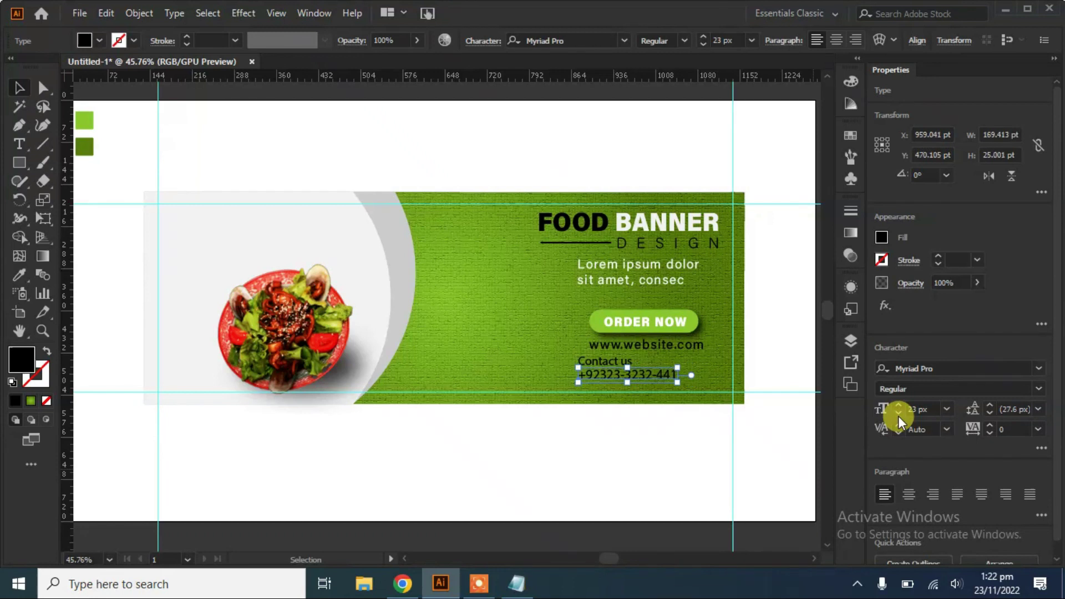
pyautogui.click(594, 361)
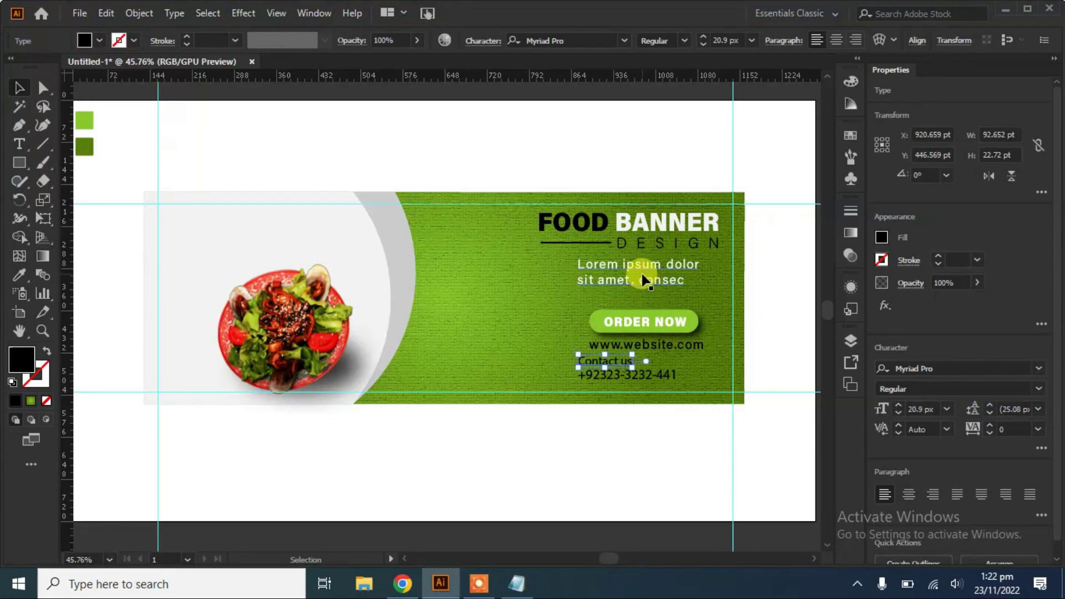
pyautogui.click(20, 274)
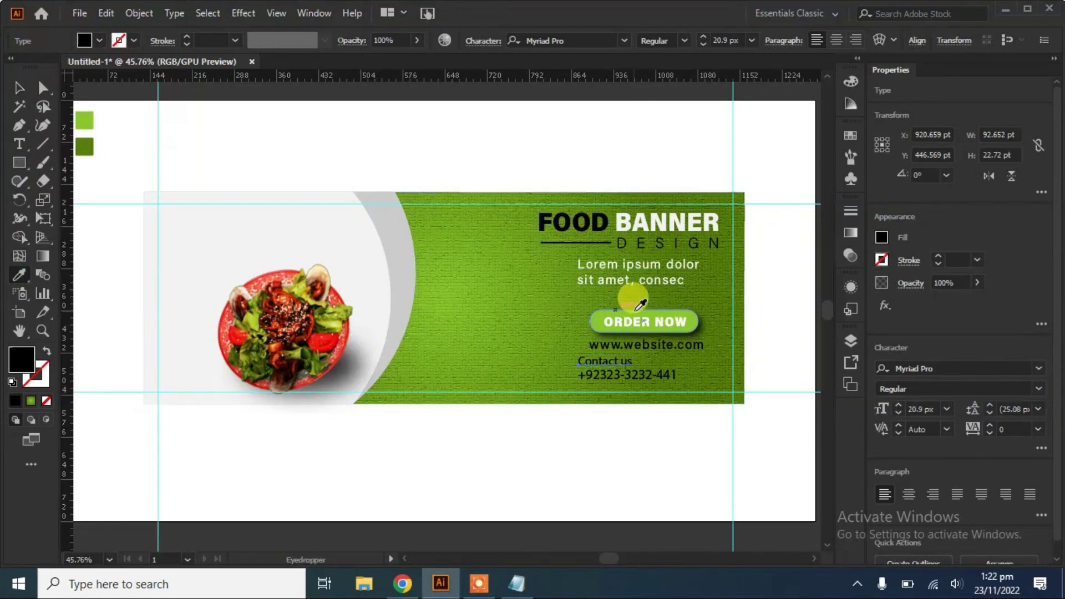
# Give Contact us the white 22 px Acumin style sampled from the Lorem ipsum text.
pyautogui.click(637, 280)
pyautogui.click(647, 256)
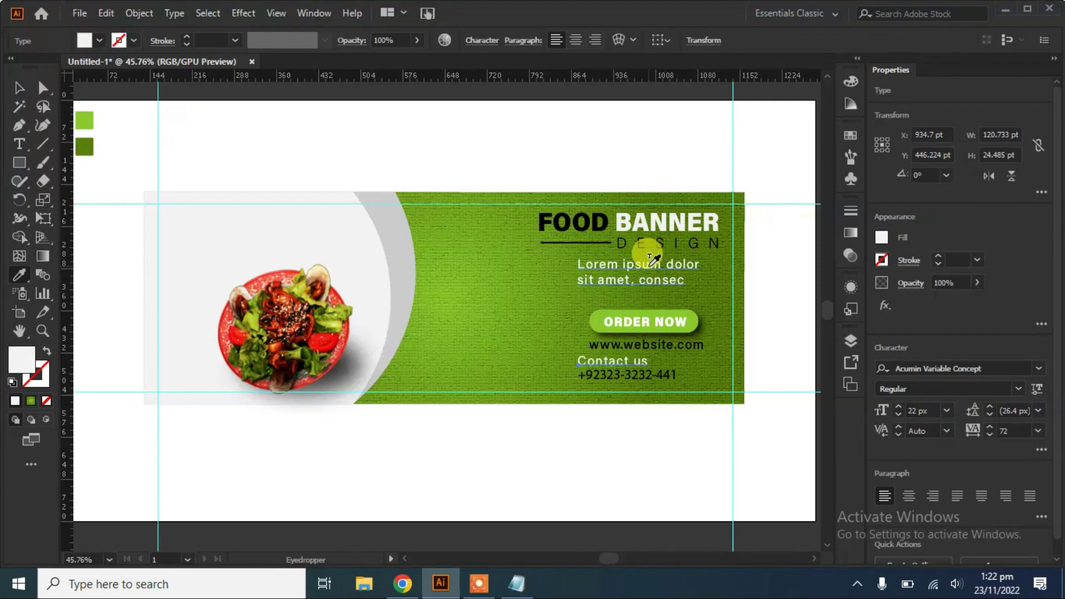
pyautogui.click(19, 87)
pyautogui.click(435, 437)
# Nudge the phone number and Contact us slightly down.
pyautogui.click(624, 377)
pyautogui.press('Down')
pyautogui.press('Down')
pyautogui.press('Down')
pyautogui.press('Down')
pyautogui.press('Down')
pyautogui.press('Down')
pyautogui.press('Down')
pyautogui.press('Down')
pyautogui.press('Down')
pyautogui.press('Down')
pyautogui.press('Down')
pyautogui.click(621, 367)
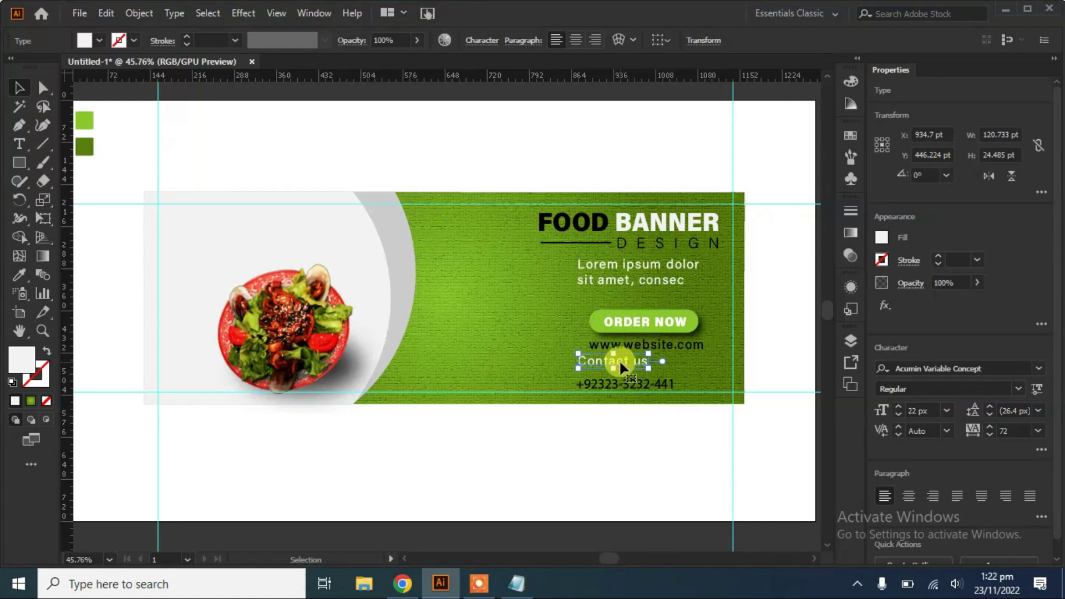
pyautogui.press('Down')
pyautogui.press('Down')
pyautogui.press('Down')
pyautogui.press('Down')
pyautogui.press('Down')
pyautogui.press('Down')
pyautogui.press('Down')
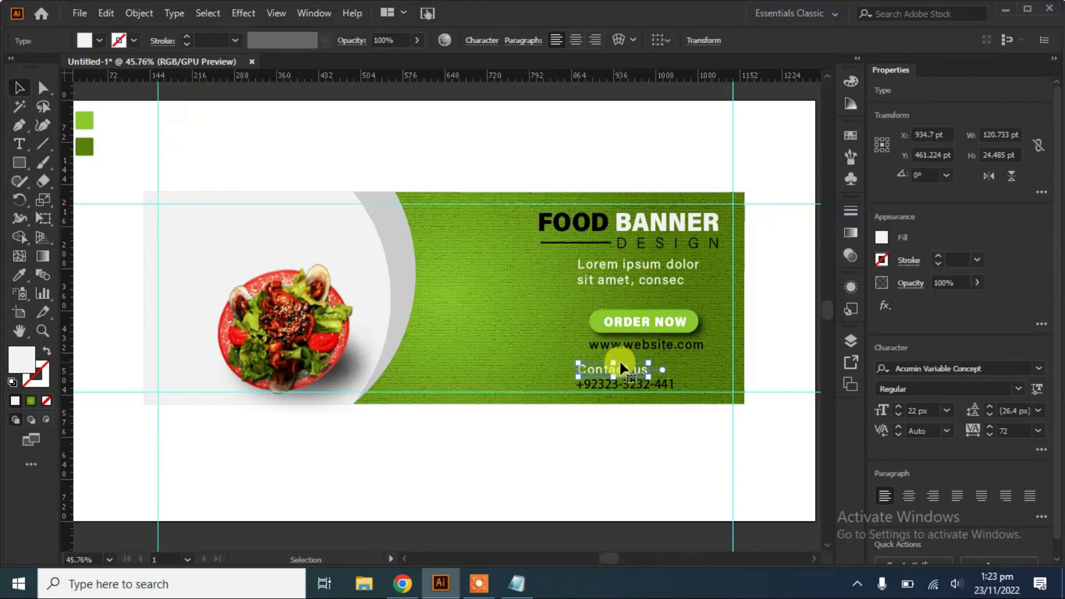
pyautogui.click(661, 428)
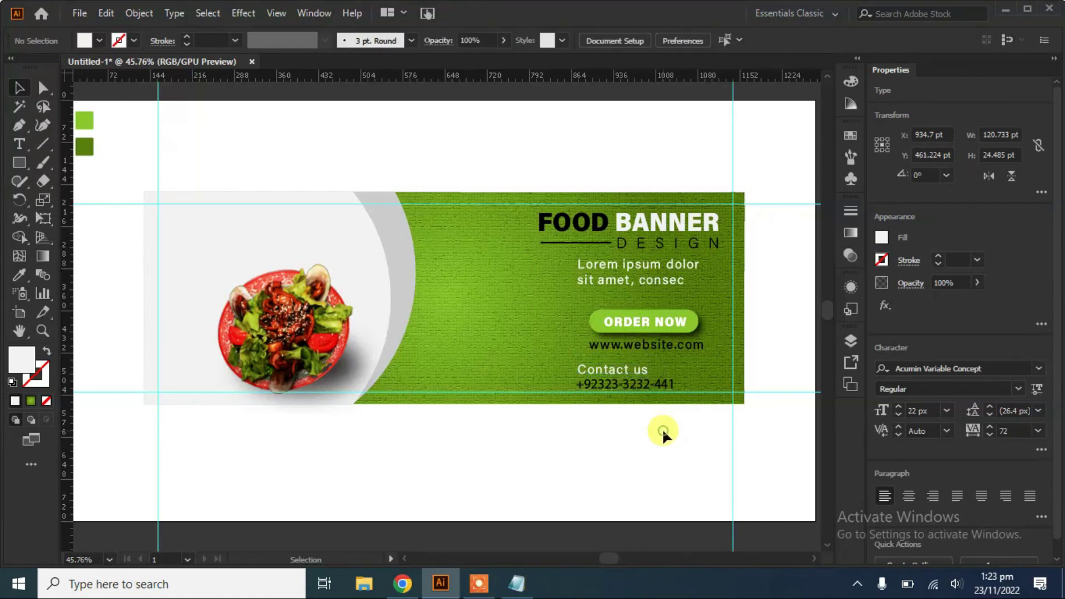
pyautogui.click(656, 346)
pyautogui.press('Down')
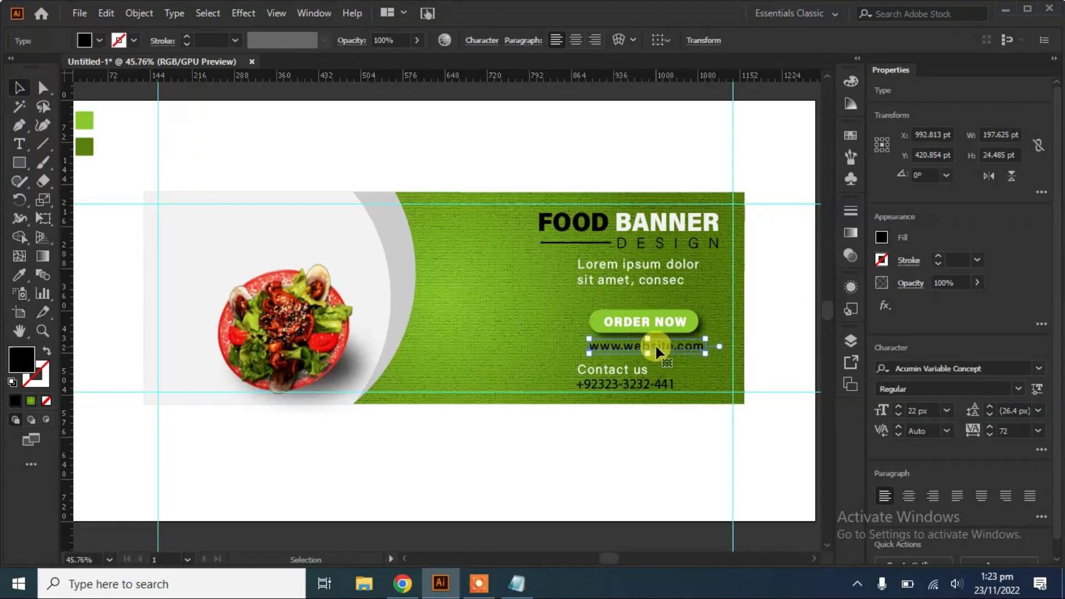
pyautogui.press('Down')
# Duplicate the salad onto the green area, enlarge it, and fade it with Luminosity at 54%.
pyautogui.click(308, 325)
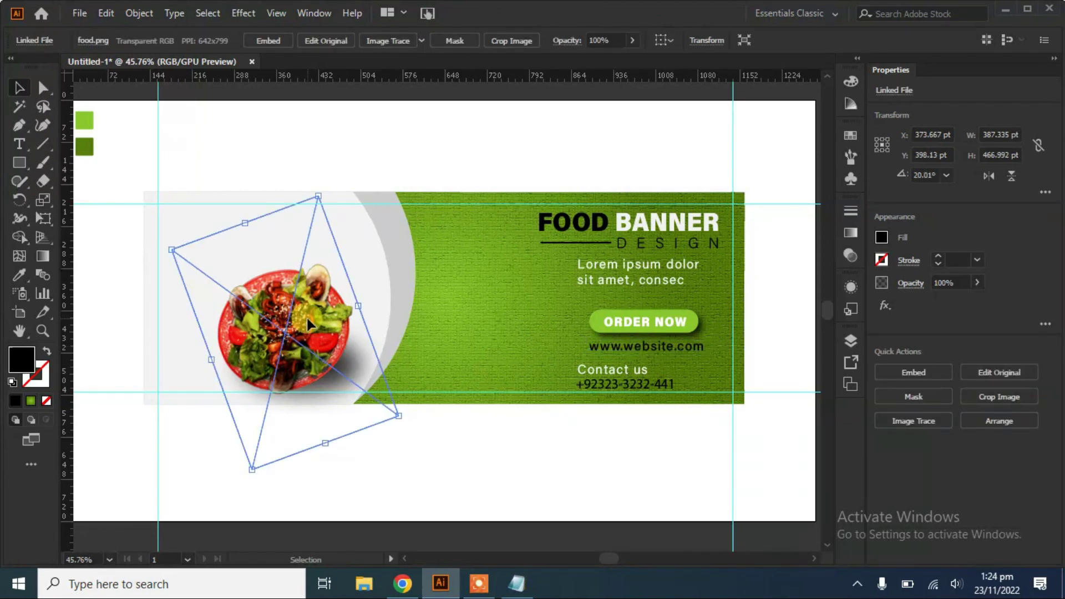
pyautogui.moveTo(307, 324)
pyautogui.mouseDown()
pyautogui.moveTo(516, 284)
pyautogui.moveTo(511, 329)
pyautogui.mouseUp()
pyautogui.moveTo(614, 390); pyautogui.dragTo(563, 353)
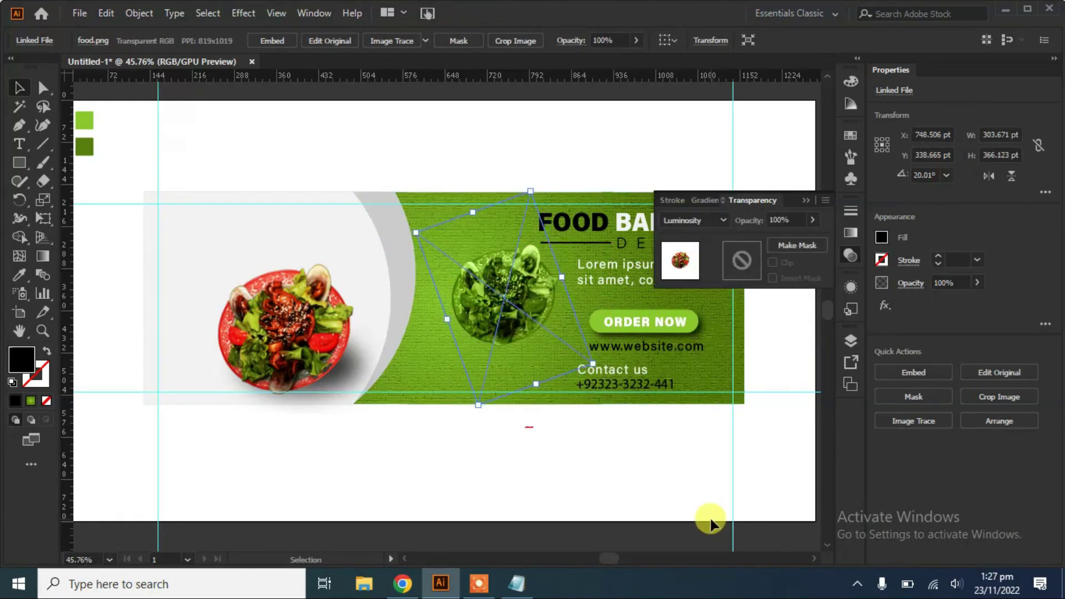
pyautogui.moveTo(974, 295); pyautogui.dragTo(957, 301)
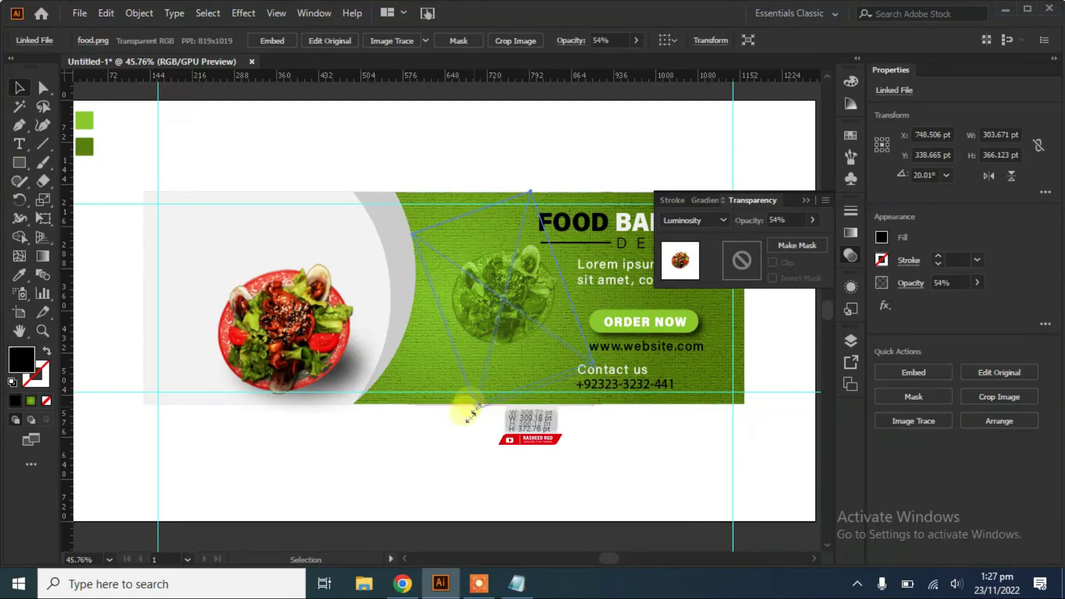
pyautogui.moveTo(475, 409); pyautogui.dragTo(467, 450)
pyautogui.moveTo(531, 192); pyautogui.dragTo(540, 148)
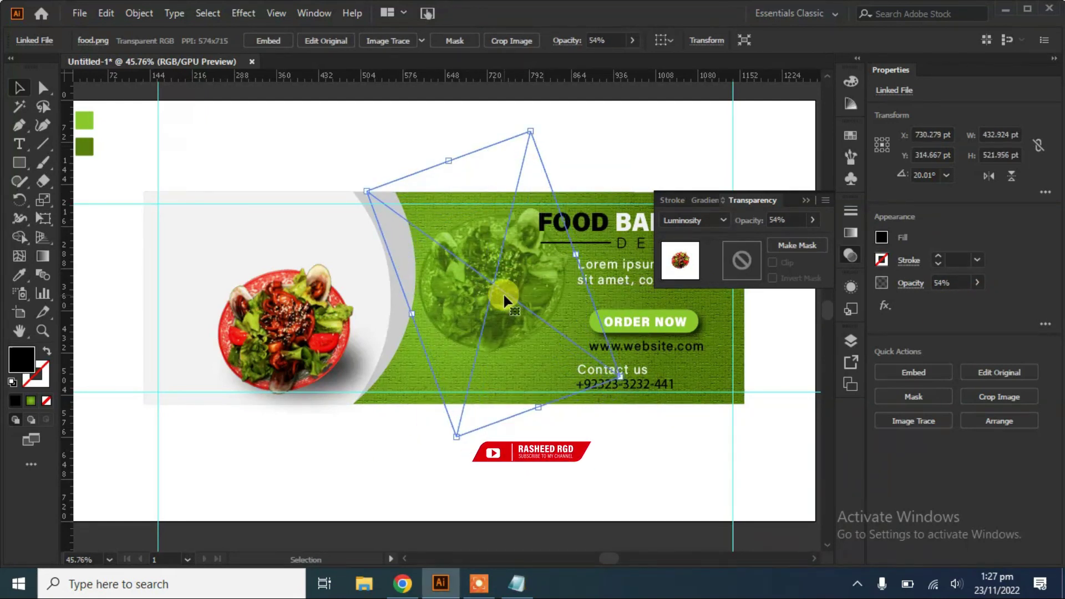
pyautogui.moveTo(530, 299); pyautogui.dragTo(521, 296)
pyautogui.click(20, 90)
pyautogui.click(238, 156)
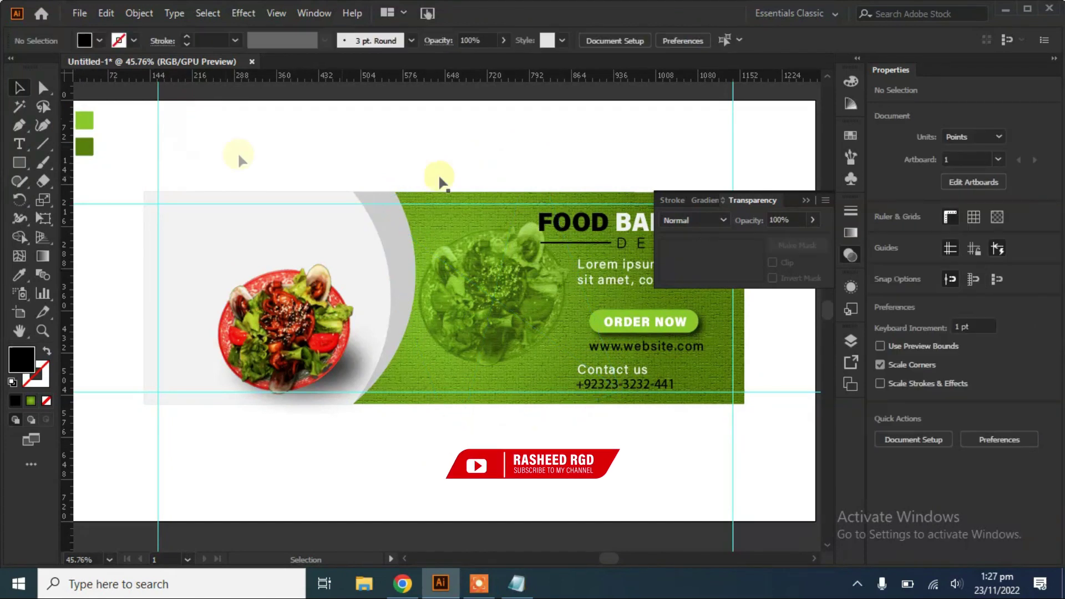
# Copy 'HealthyFood' from Notepad into a new text object on the banner's upper left.
pyautogui.hotkey('alt', 'Tab')
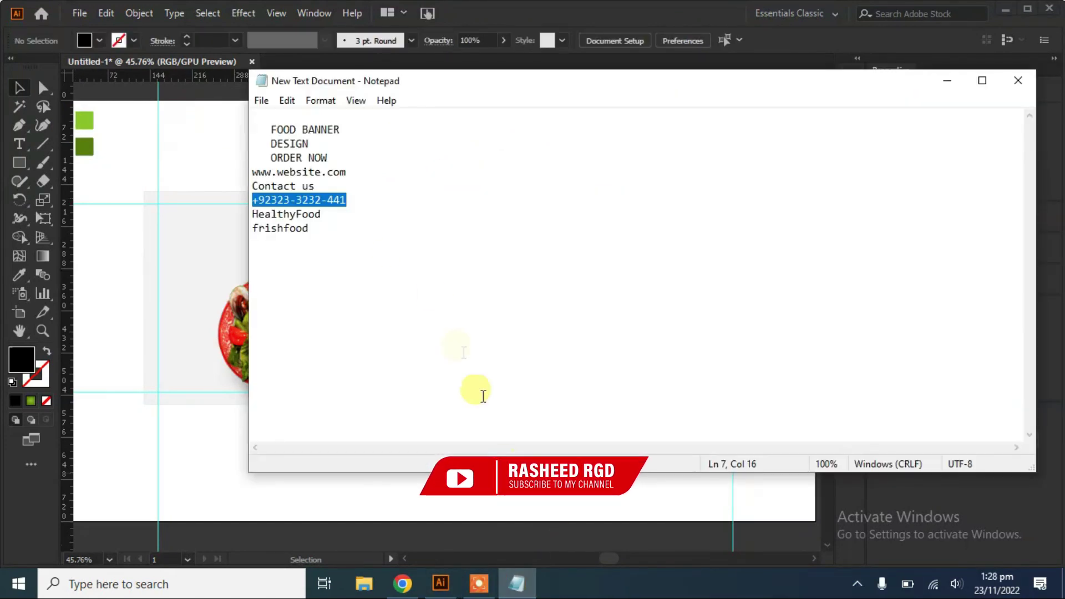
pyautogui.moveTo(253, 214); pyautogui.dragTo(320, 215)
pyautogui.rightClick(311, 219)
pyautogui.click(252, 269)
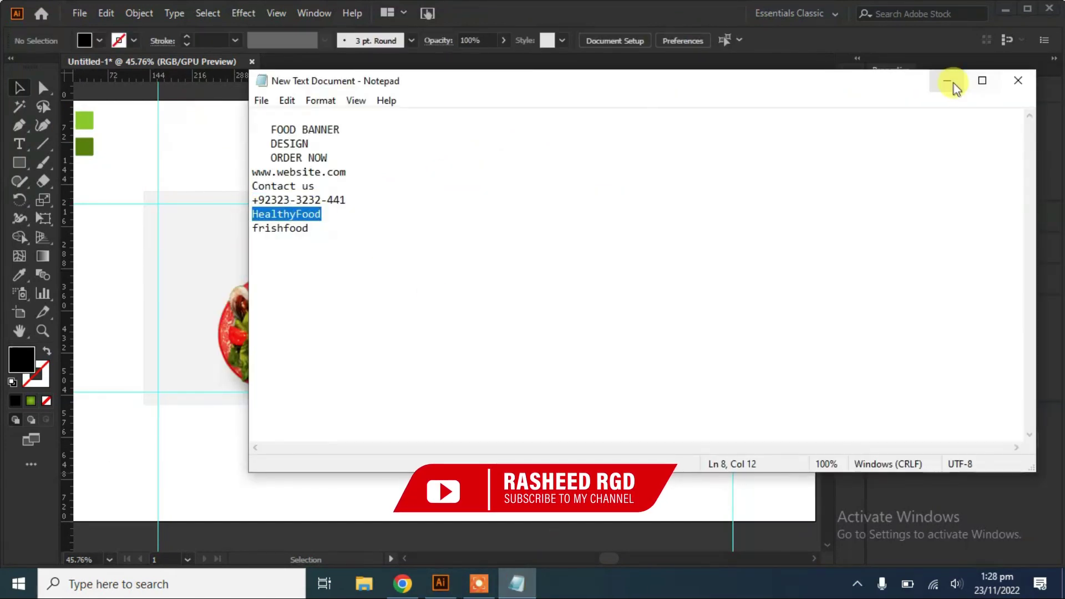
pyautogui.click(947, 81)
pyautogui.press('t')
pyautogui.click(195, 143)
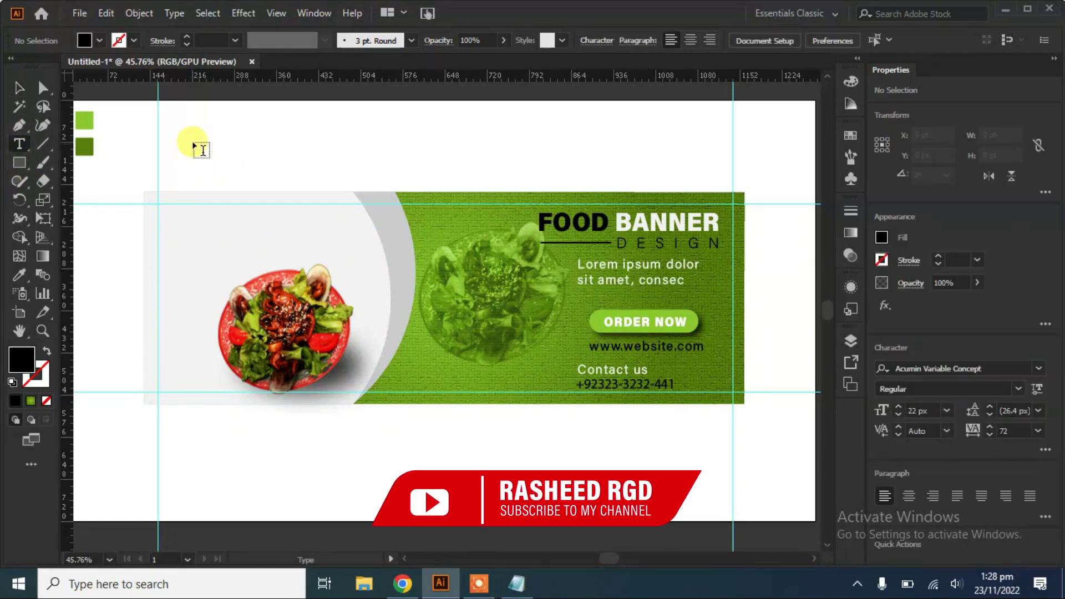
pyautogui.hotkey('ctrl', 'v')
pyautogui.press('Escape')
pyautogui.click(18, 89)
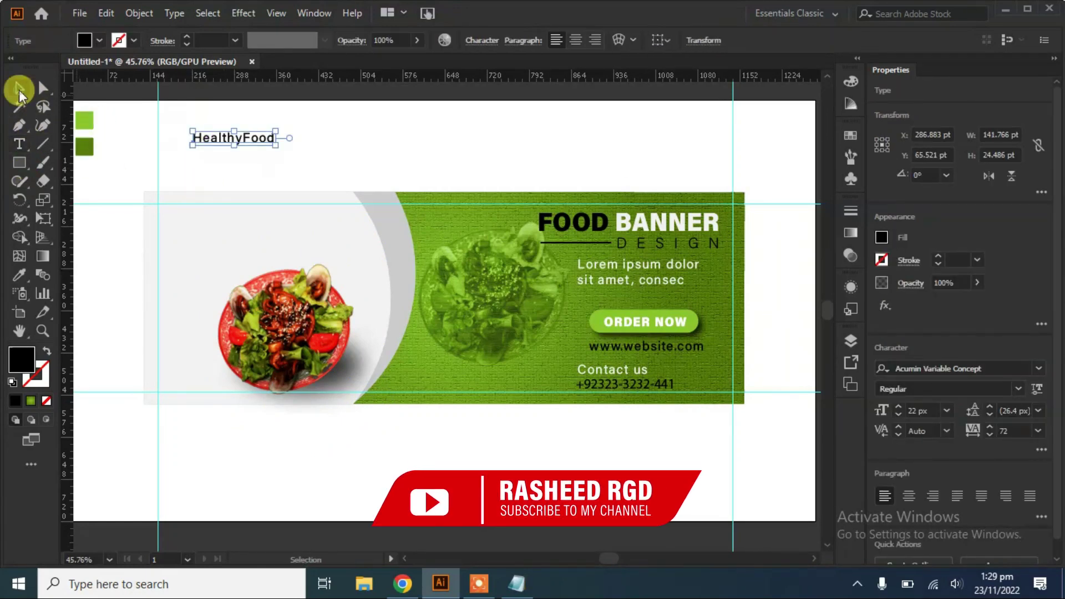
pyautogui.moveTo(244, 213); pyautogui.dragTo(218, 224)
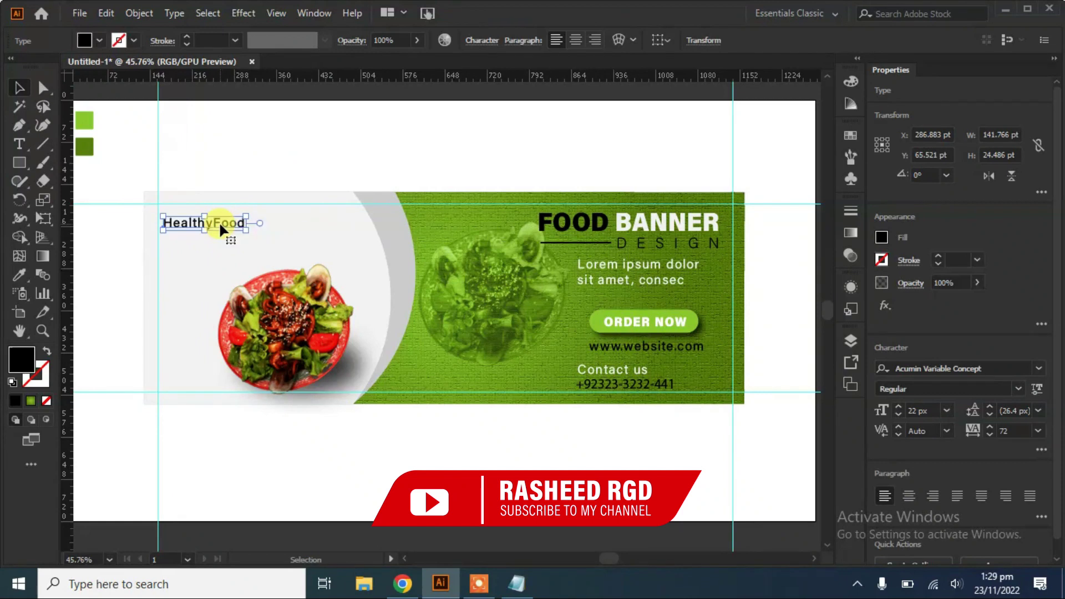
# Make HealthyFood 39 px, Bold, and the dark green of the top-left swatch.
pyautogui.click(897, 406)
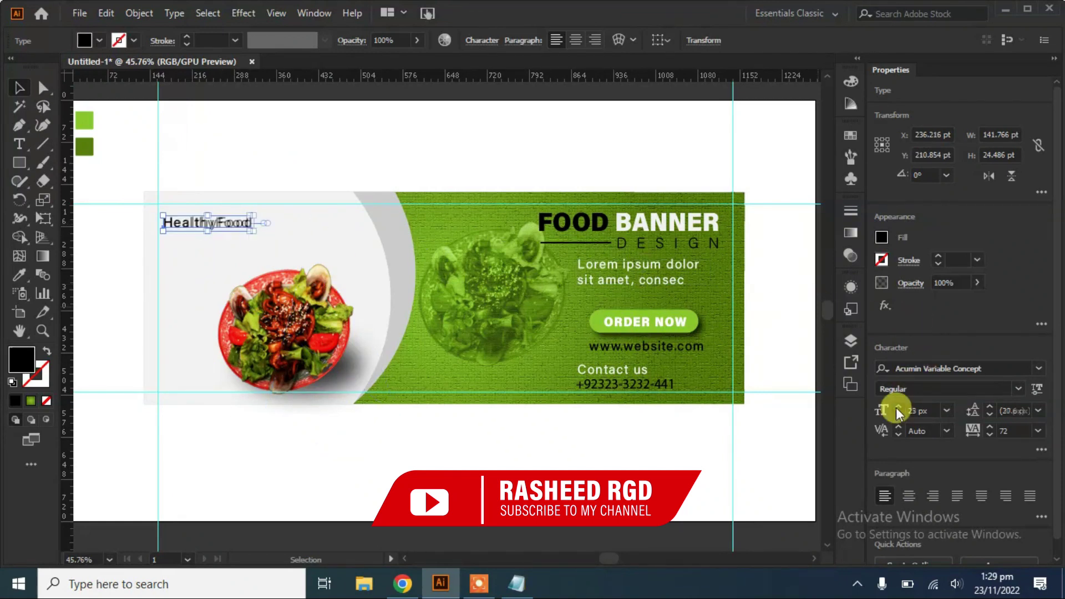
pyautogui.click(1017, 388)
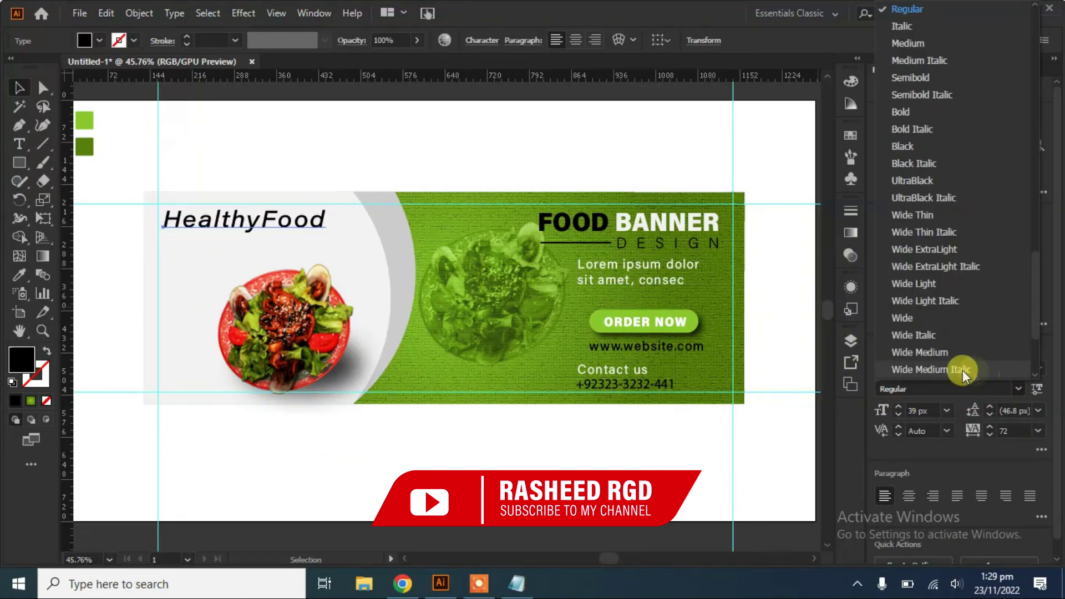
pyautogui.click(894, 110)
pyautogui.moveTo(273, 240); pyautogui.dragTo(268, 240)
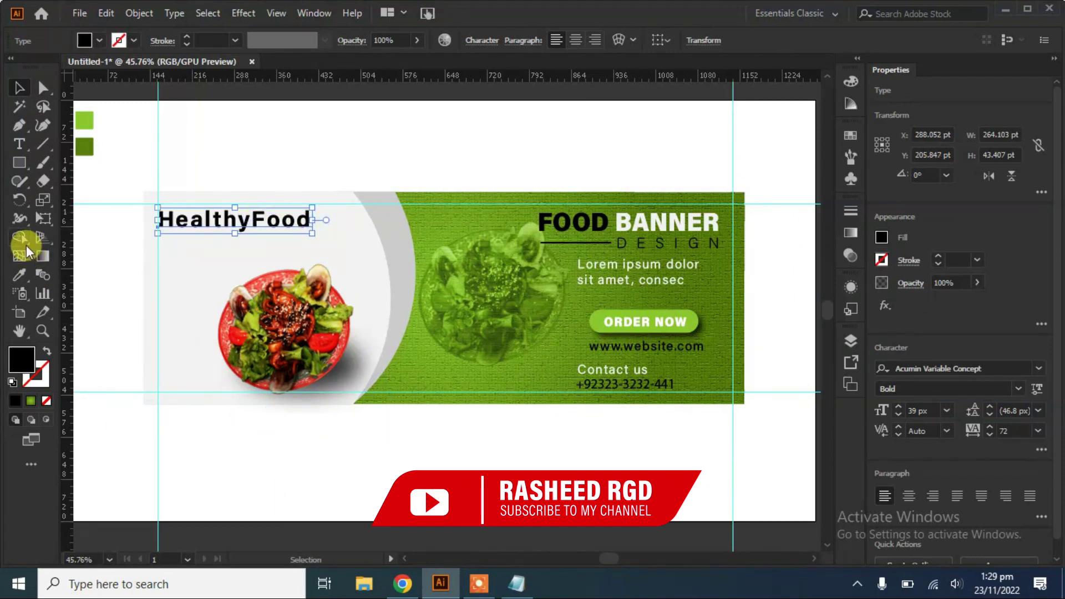
pyautogui.click(19, 274)
pyautogui.click(84, 146)
pyautogui.click(18, 89)
pyautogui.click(239, 160)
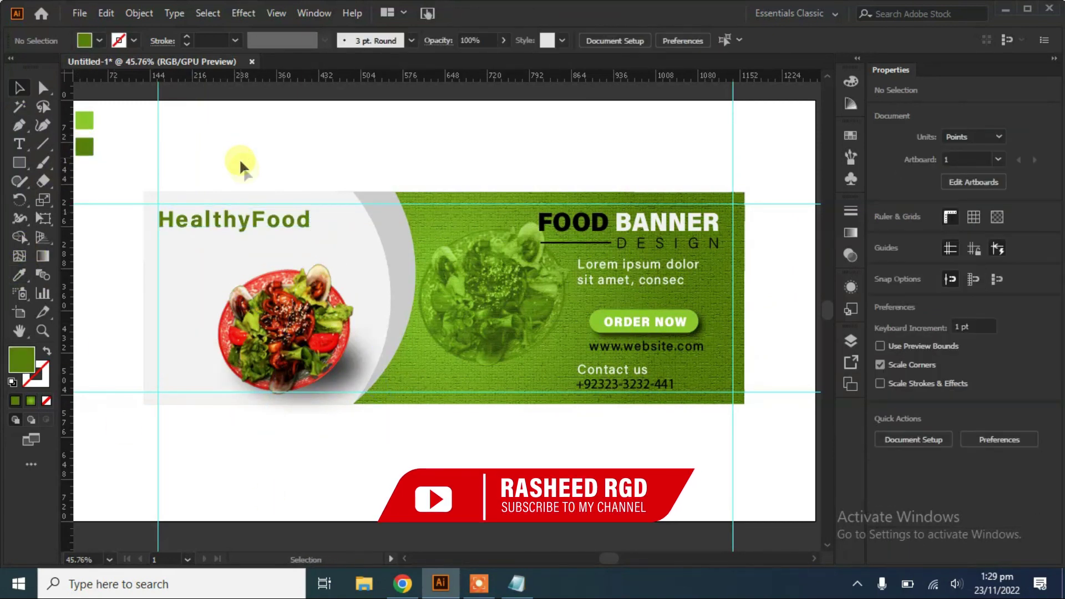
# Paste 'frishfood' from Notepad below HealthyFood and change it to UPPERCASE.
pyautogui.hotkey('alt', 'Tab')
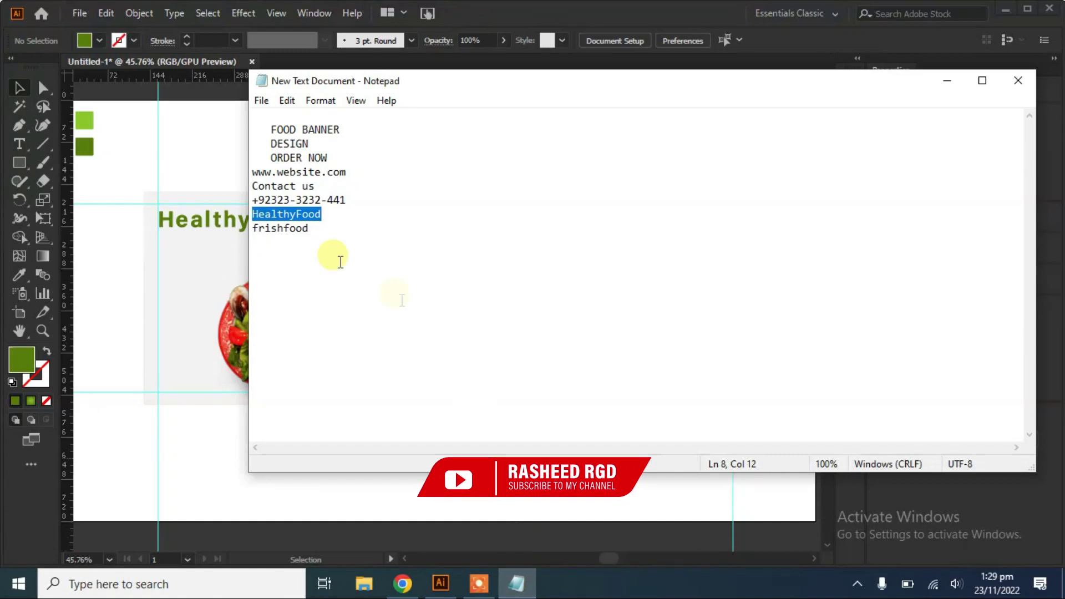
pyautogui.moveTo(252, 228); pyautogui.dragTo(309, 228)
pyautogui.hotkey('alt', 'Tab')
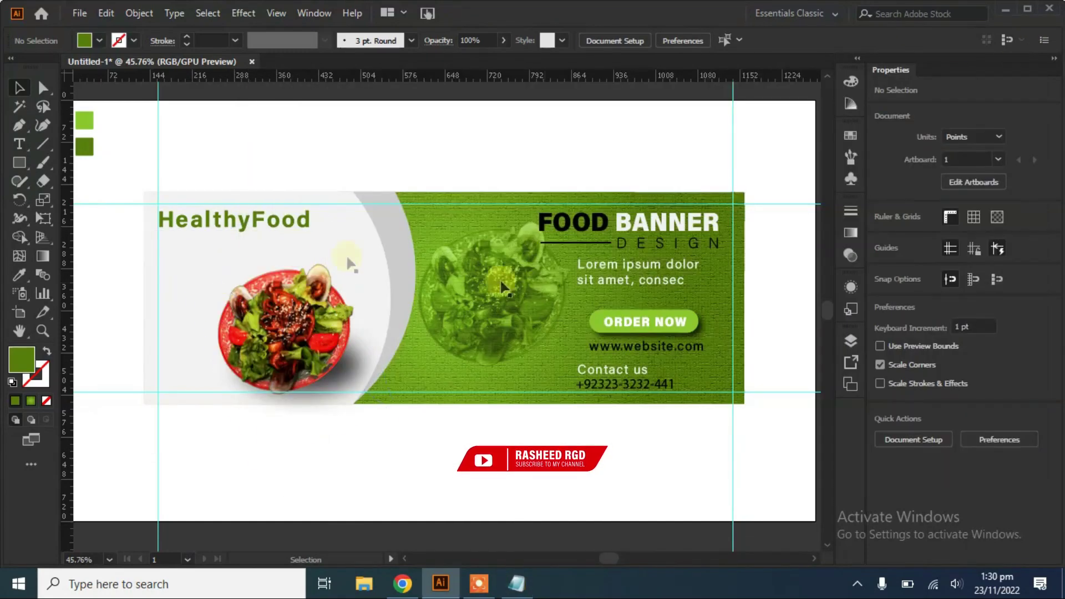
pyautogui.click(19, 144)
pyautogui.click(164, 242)
pyautogui.hotkey('ctrl', 'v')
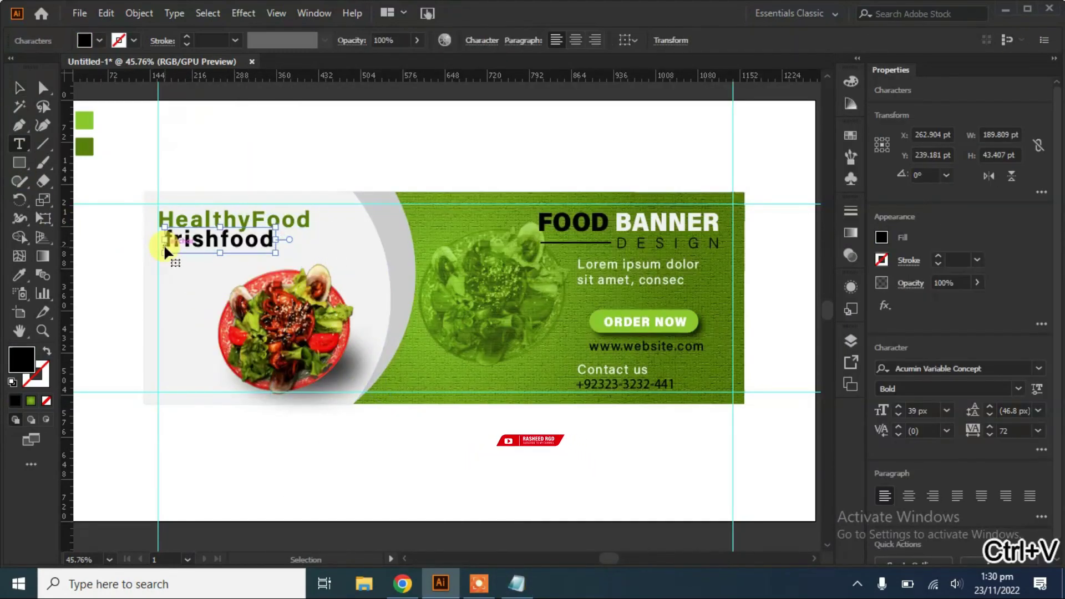
pyautogui.click(18, 88)
pyautogui.click(178, 13)
pyautogui.click(430, 252)
pyautogui.click(127, 167)
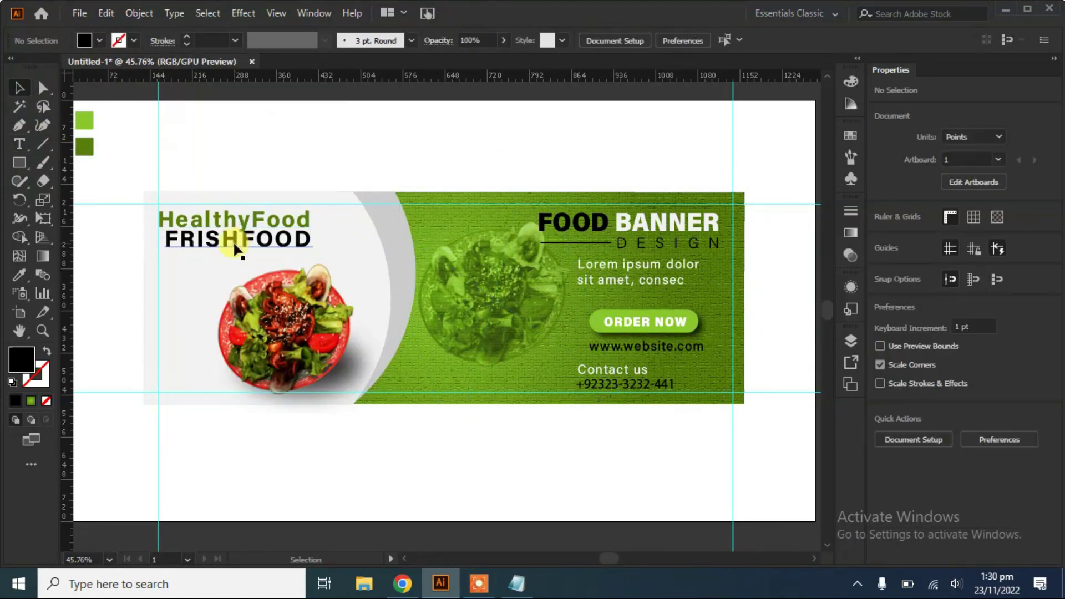
# Make the headline HEALTHYFOOD in uppercase, 41 px, ExtraCondensed Black.
pyautogui.click(236, 244)
pyautogui.click(221, 217)
pyautogui.click(174, 13)
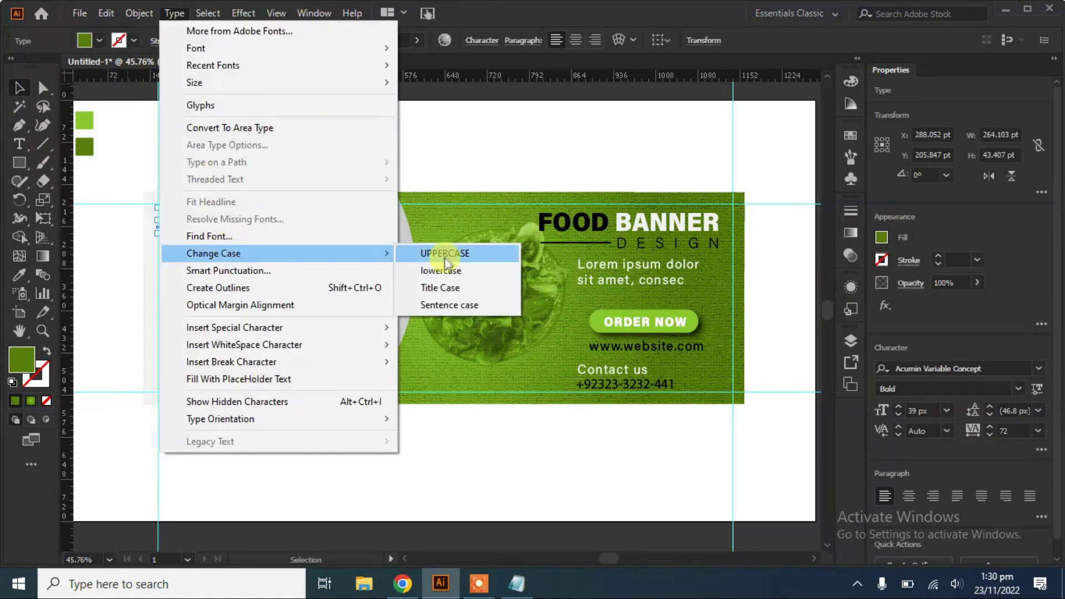
pyautogui.click(445, 253)
pyautogui.click(898, 416)
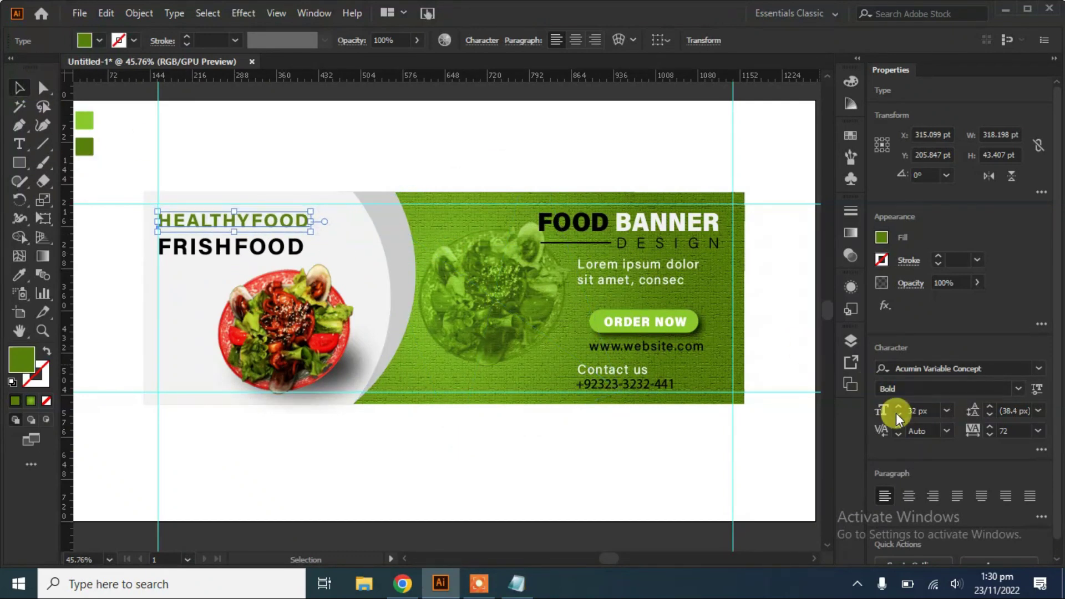
pyautogui.click(898, 407)
pyautogui.click(1019, 389)
pyautogui.scroll(10, 1018, 243)
pyautogui.scroll(5, 915, 68)
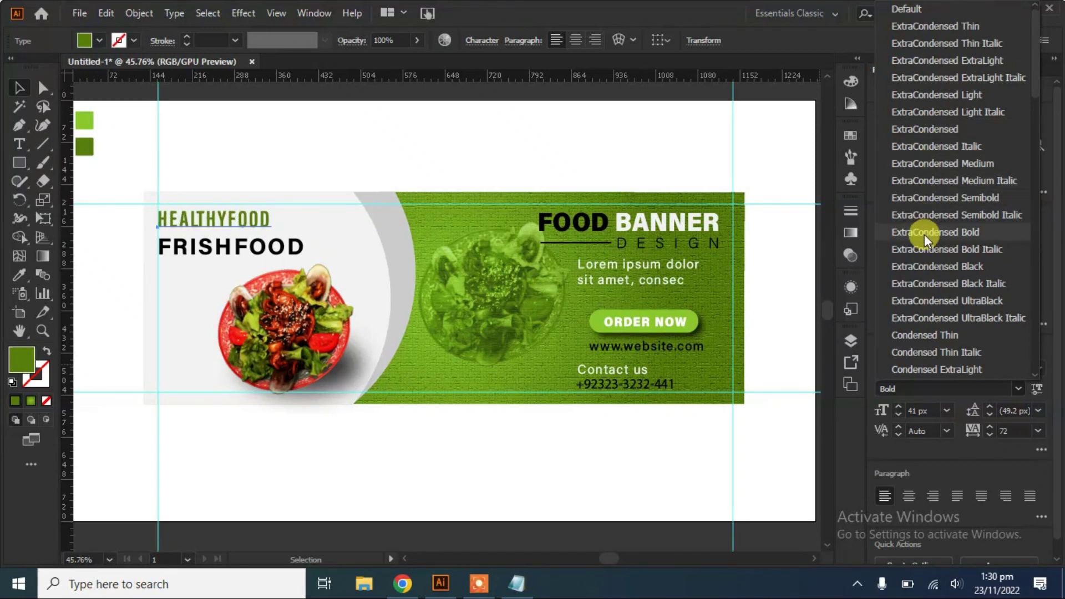
pyautogui.click(923, 265)
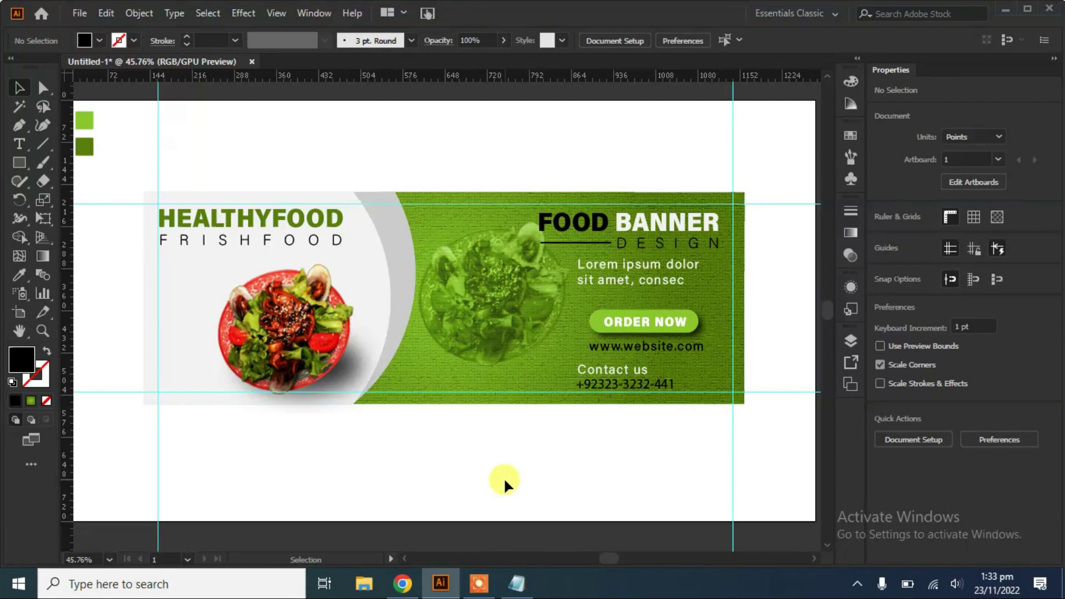
# Set the FRISHFOOD subtitle's letter tracking to 400.
pyautogui.click(327, 241)
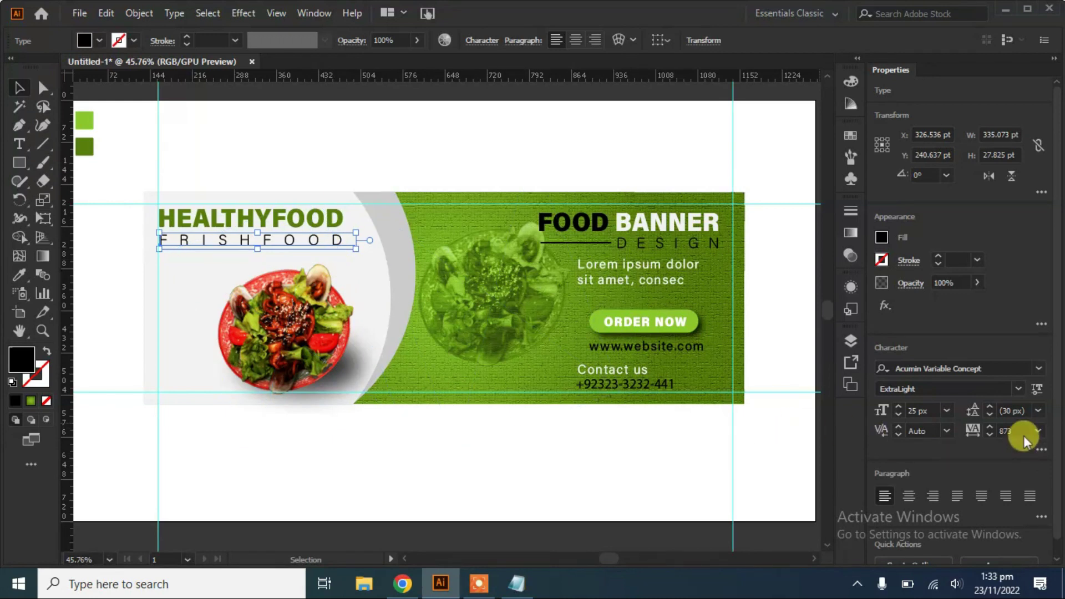
pyautogui.click(1038, 431)
pyautogui.click(1030, 417)
pyautogui.write('400')
pyautogui.press('Return')
pyautogui.click(387, 455)
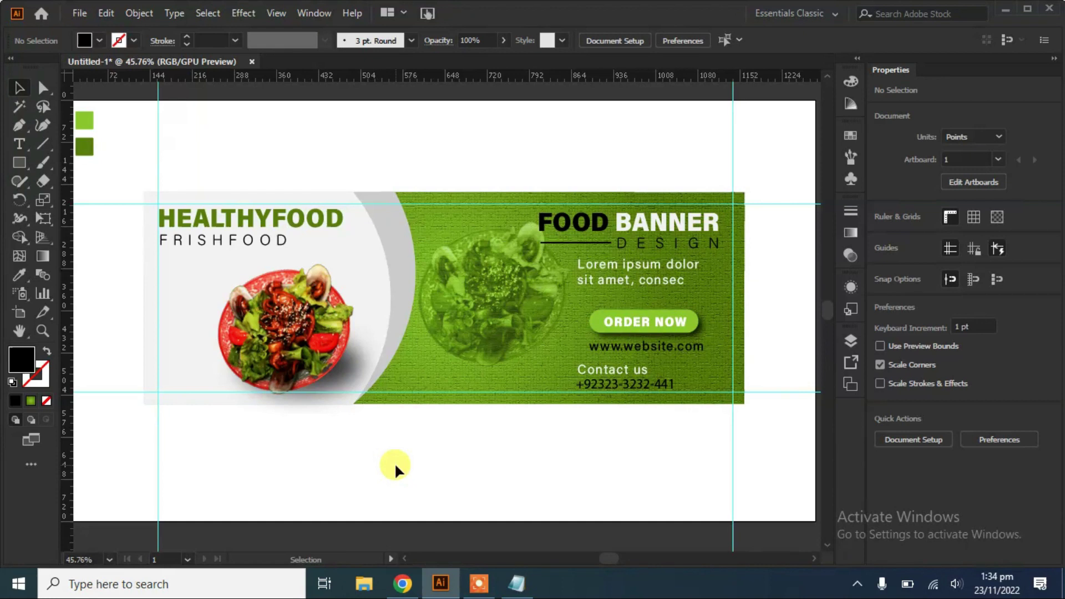
# Drop the leaf PNG from File Explorer onto the canvas and shrink it onto the banner.
pyautogui.click(364, 583)
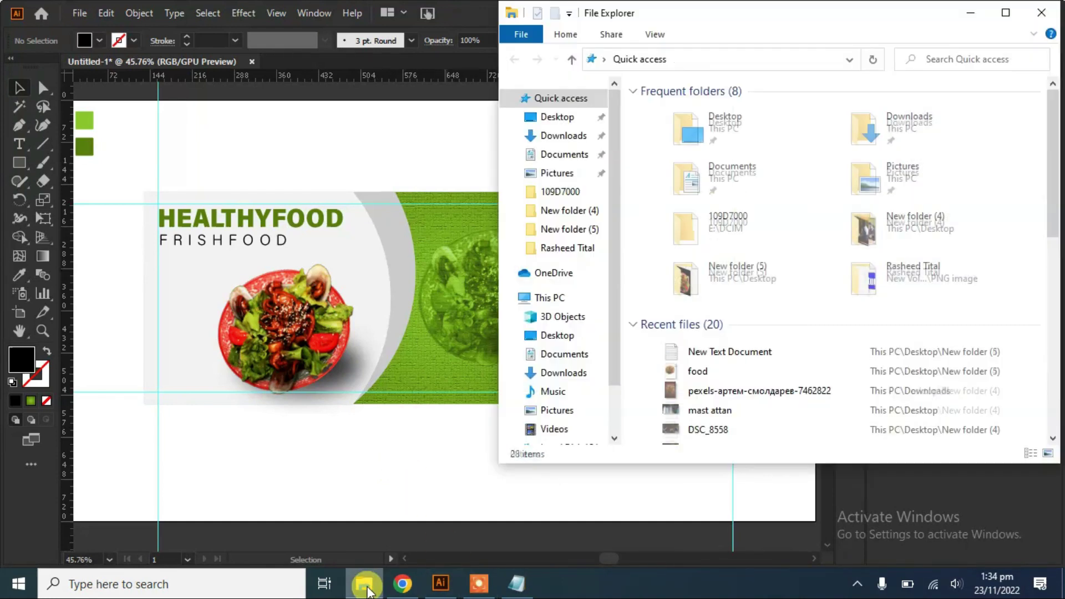
pyautogui.click(363, 583)
pyautogui.moveTo(928, 128); pyautogui.dragTo(392, 288)
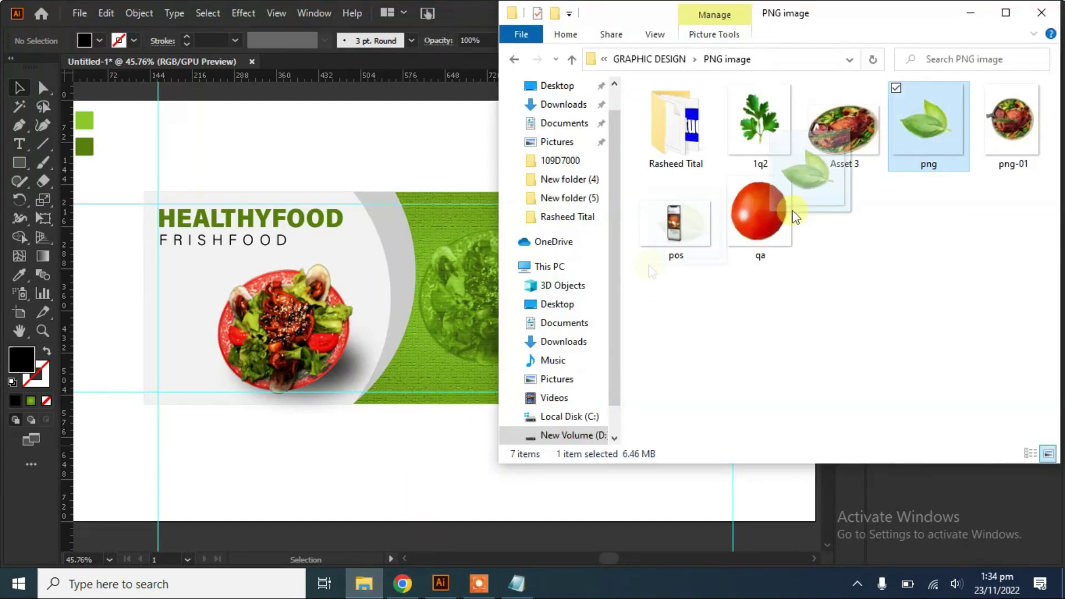
pyautogui.click(968, 13)
pyautogui.hotkey('ctrl', '-')
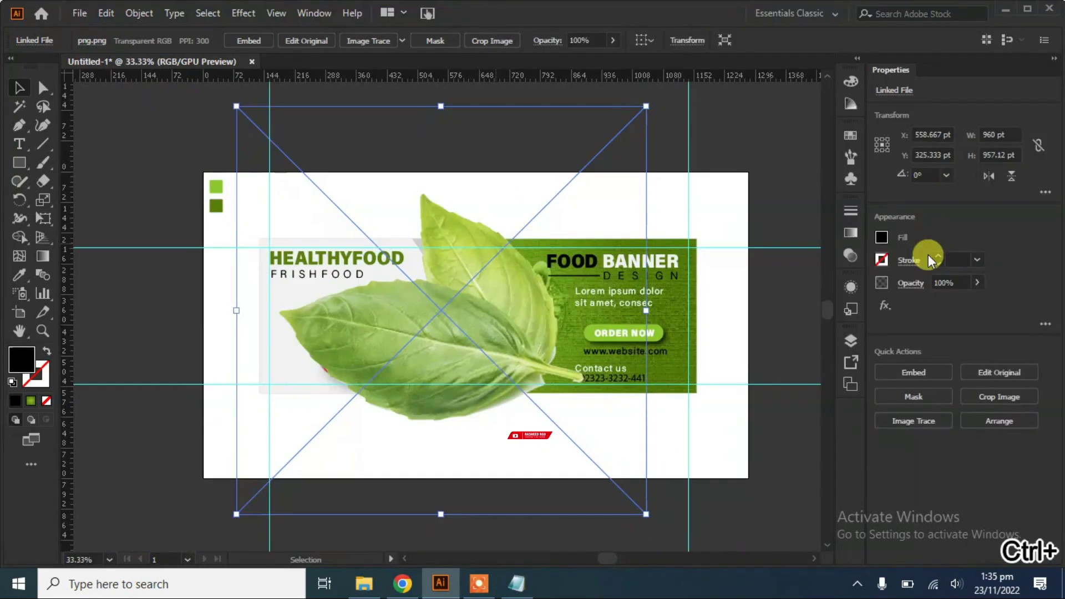
pyautogui.hotkey('ctrl', '-')
pyautogui.moveTo(285, 155)
pyautogui.mouseDown()
pyautogui.moveTo(548, 417)
pyautogui.moveTo(338, 327)
pyautogui.mouseUp()
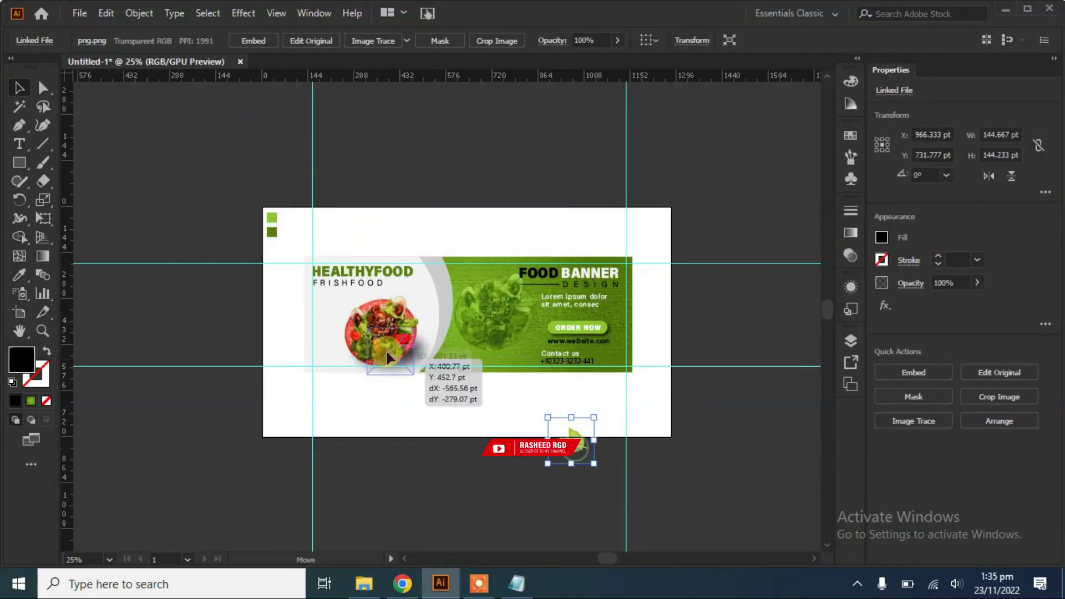
pyautogui.hotkey('ctrl', '0')
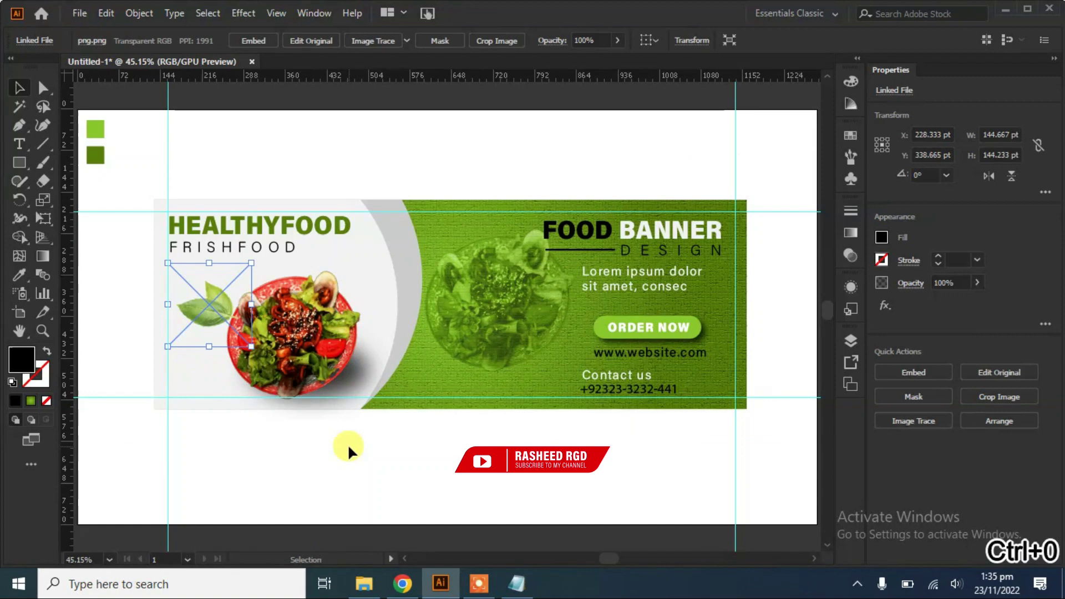
# Rotate and position the leaf around the salad plate, and move the social icons downward.
pyautogui.moveTo(258, 259); pyautogui.dragTo(265, 282)
pyautogui.moveTo(211, 305)
pyautogui.mouseDown()
pyautogui.moveTo(370, 294)
pyautogui.moveTo(436, 205)
pyautogui.mouseUp()
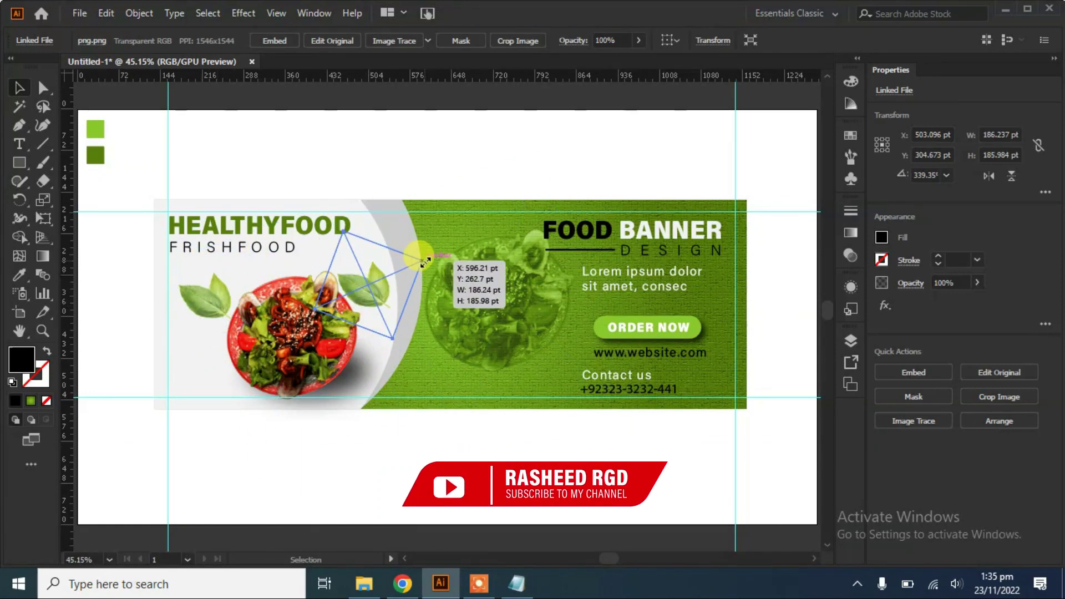
pyautogui.moveTo(487, 172)
pyautogui.mouseDown()
pyautogui.moveTo(391, 269)
pyautogui.moveTo(435, 285)
pyautogui.mouseUp()
pyautogui.moveTo(355, 292); pyautogui.dragTo(373, 299)
pyautogui.hotkey('ctrl', 'z')
pyautogui.hotkey('ctrl', 'z')
pyautogui.hotkey('ctrl', 'z')
pyautogui.hotkey('ctrl', 'z')
pyautogui.hotkey('ctrl', 'z')
pyautogui.hotkey('ctrl', 'z')
pyautogui.hotkey('ctrl', 'z')
pyautogui.hotkey('ctrl', 'z')
pyautogui.hotkey('ctrl', 'z')
pyautogui.hotkey('ctrl', 'z')
pyautogui.hotkey('ctrl', 'z')
pyautogui.hotkey('ctrl', 'z')
pyautogui.click(202, 127)
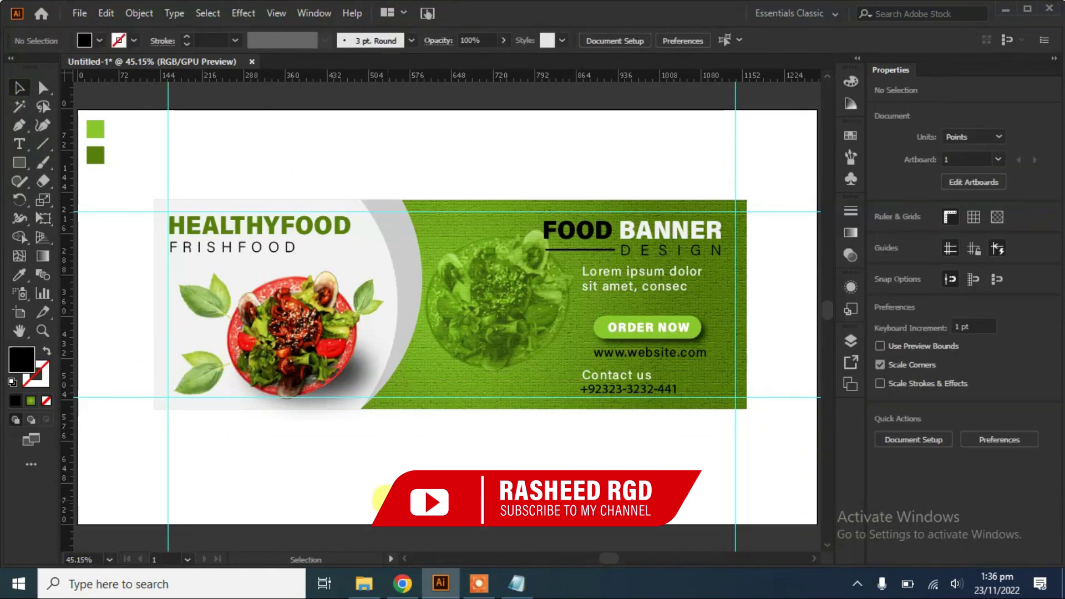
pyautogui.moveTo(337, 166); pyautogui.dragTo(510, 400)
# Leave the social icons at the banner bottom and hide the guides.
pyautogui.click(525, 447)
pyautogui.click(518, 416)
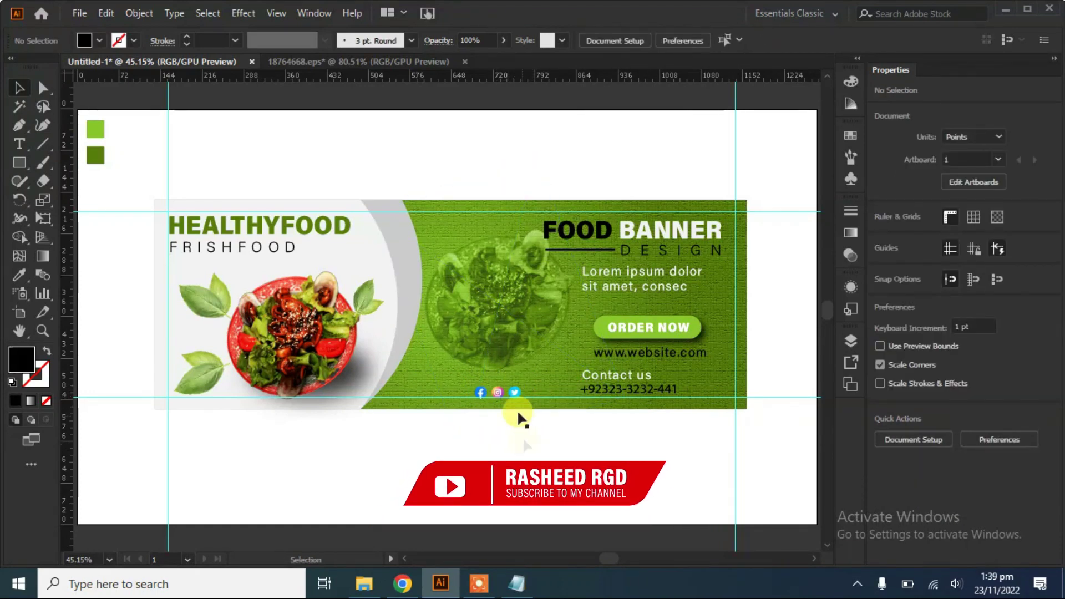
pyautogui.moveTo(760, 134); pyautogui.dragTo(155, 147)
pyautogui.press('Delete')
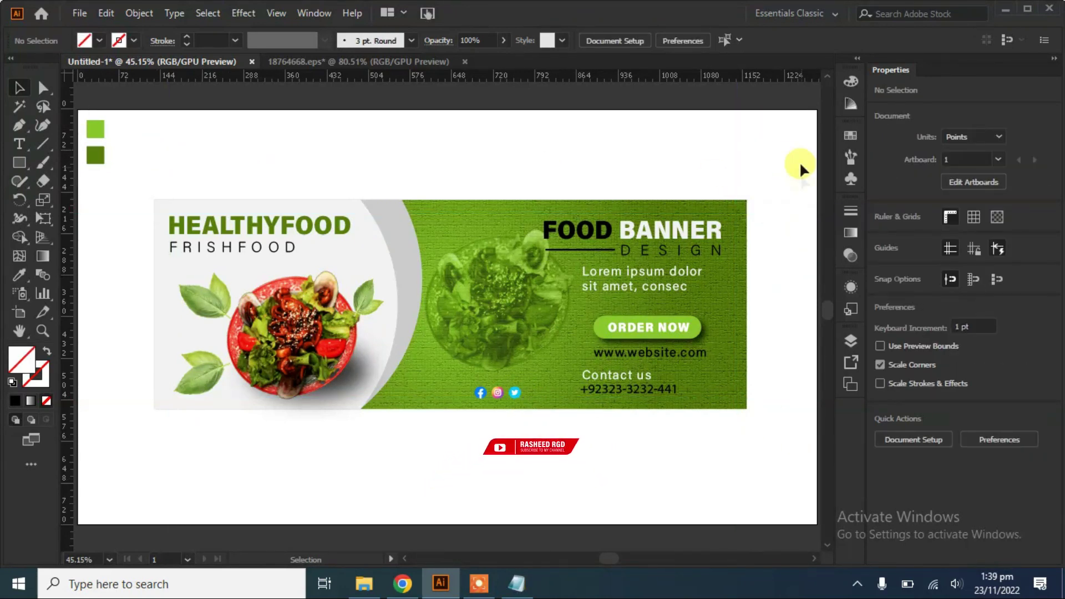
# Select and delete the low-poly line group across the banner.
pyautogui.moveTo(162, 447); pyautogui.dragTo(266, 333)
pyautogui.rightClick(266, 78)
pyautogui.press('Escape')
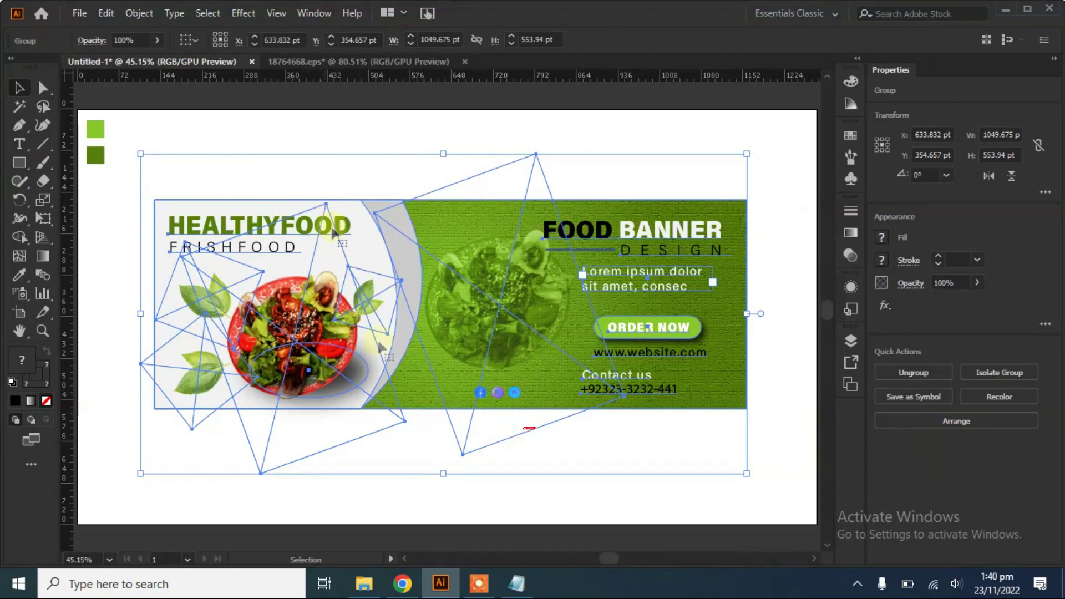
pyautogui.click(638, 438)
pyautogui.click(458, 265)
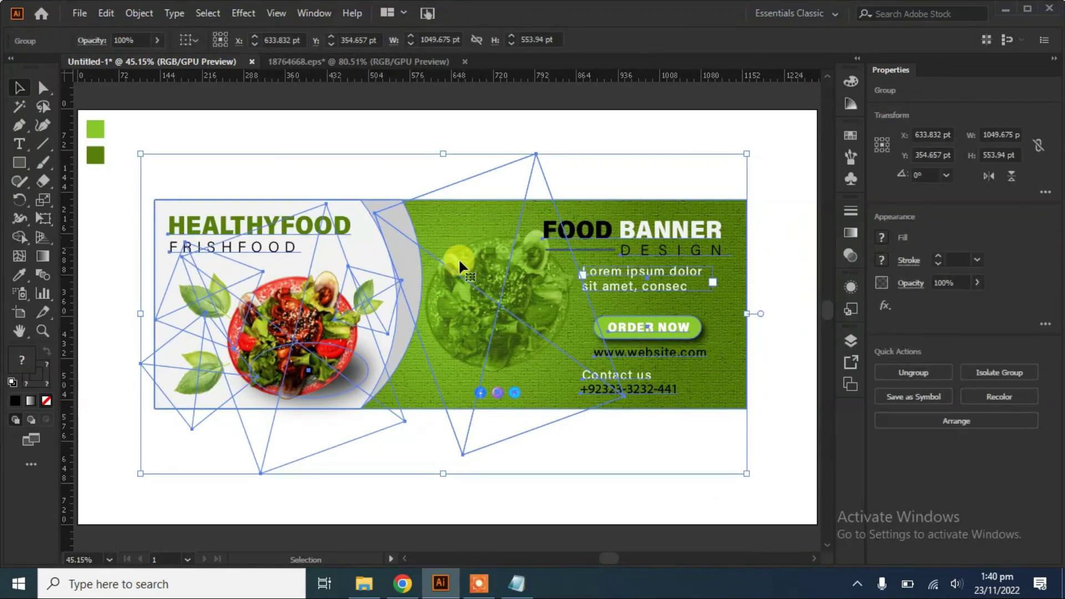
pyautogui.press('Delete')
# Move the top green swatch and lower the green background rectangle's opacity to 96%.
pyautogui.moveTo(101, 125); pyautogui.dragTo(144, 101)
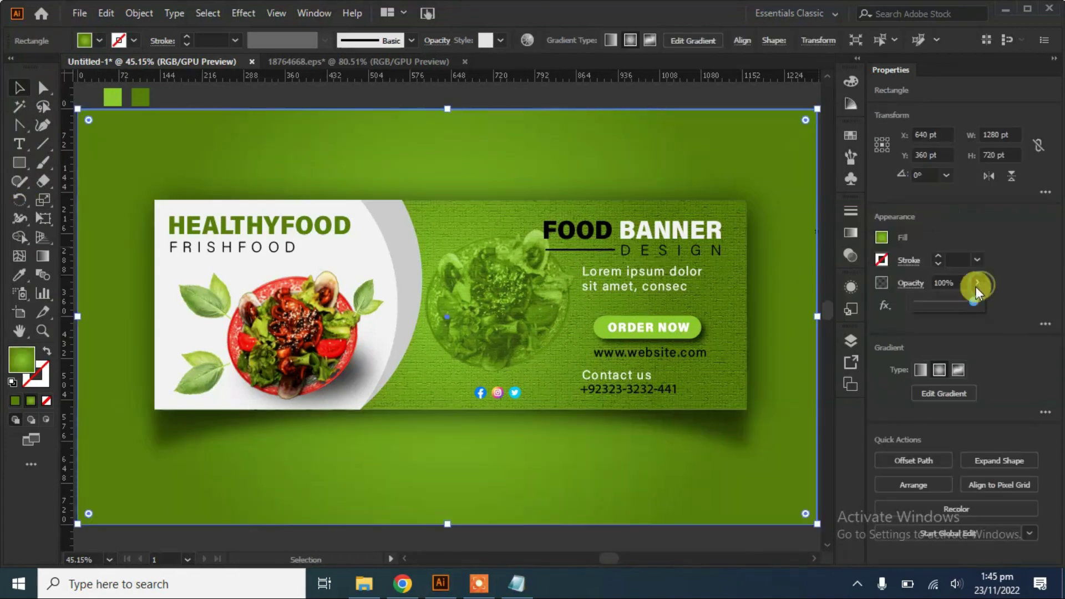
pyautogui.moveTo(964, 305); pyautogui.dragTo(970, 303)
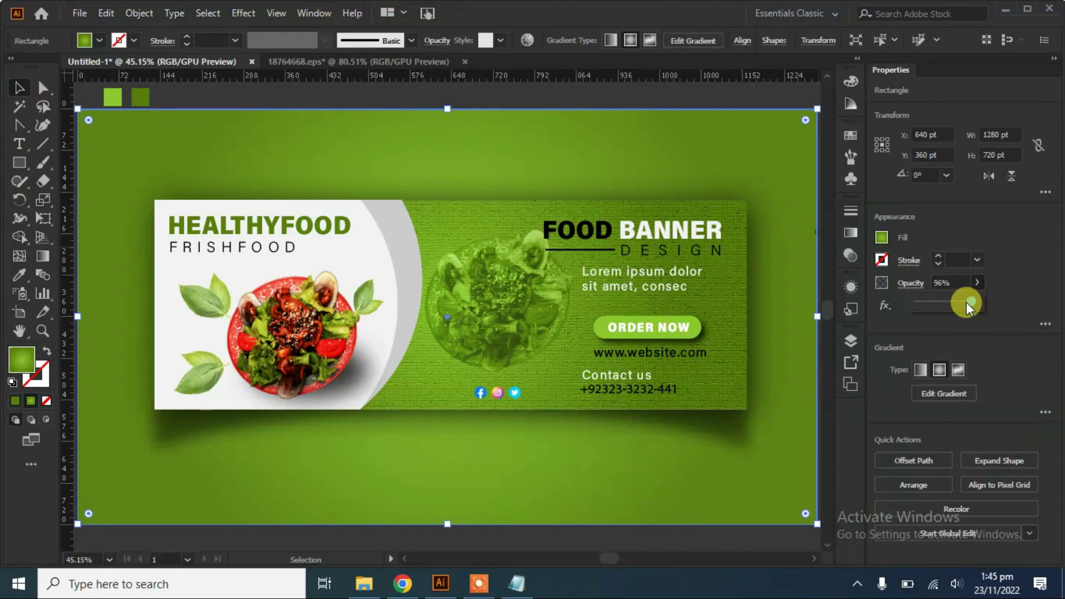
pyautogui.click(680, 96)
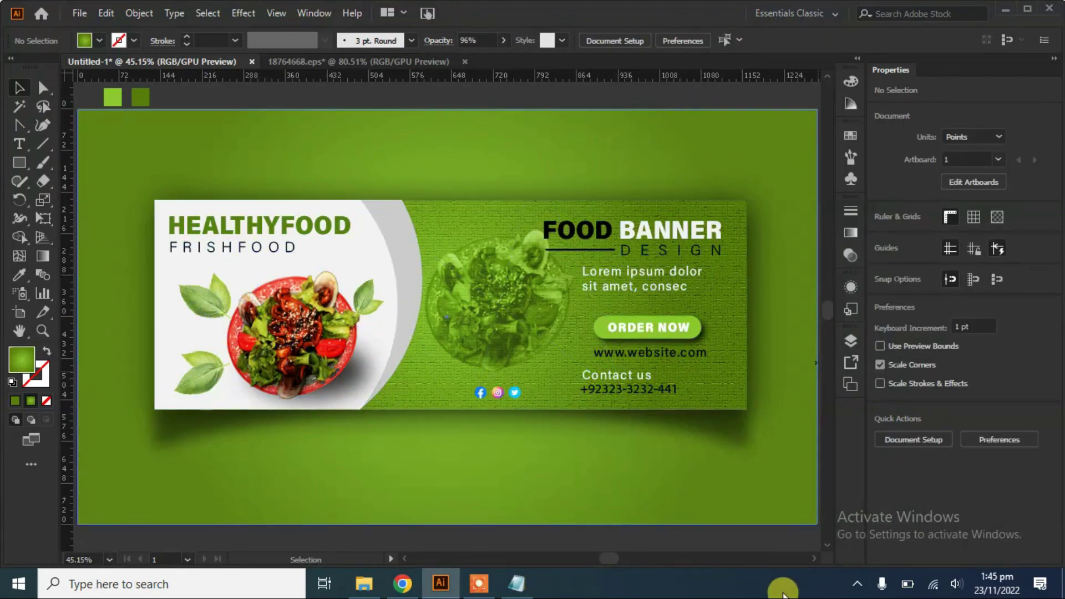